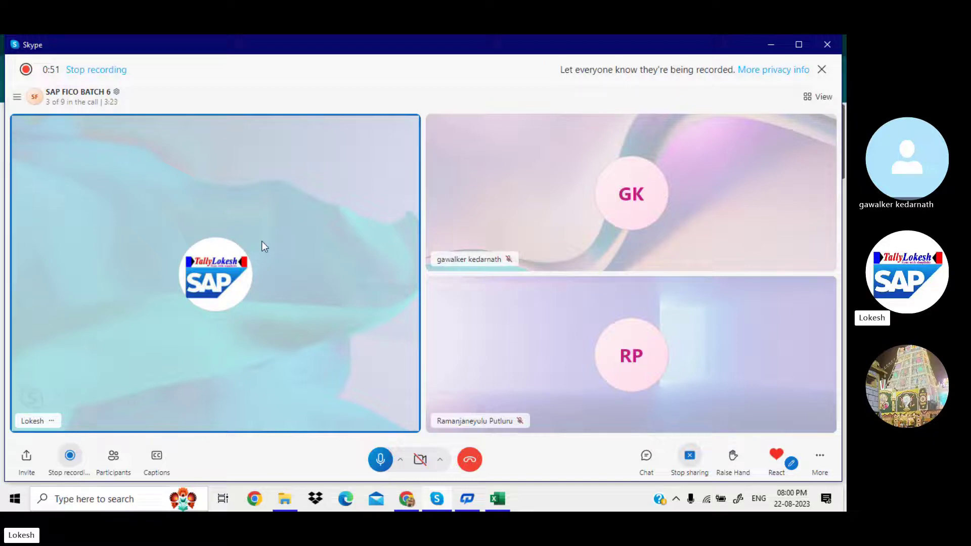
# Minimize the Skype call window and switch to the With Holding Tax workbook in Excel
pyautogui.click(772, 44)
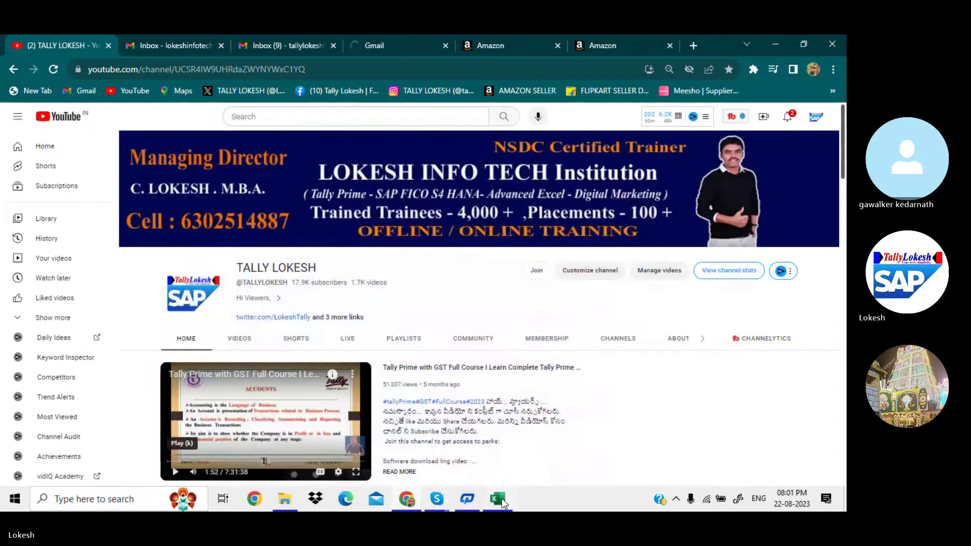
pyautogui.click(501, 498)
pyautogui.click(556, 314)
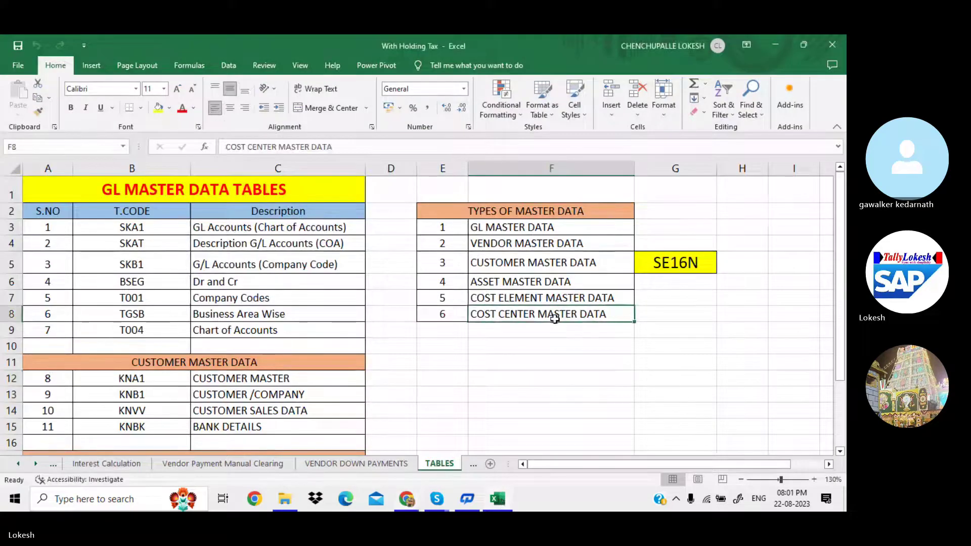
pyautogui.click(510, 406)
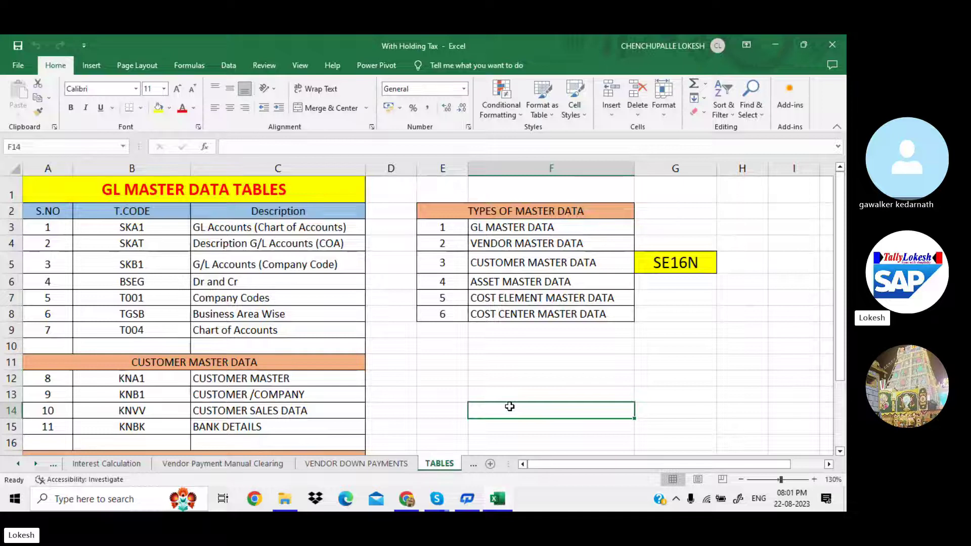
# Go through the list of master data types, from GL master data to cost center master data
pyautogui.click(570, 229)
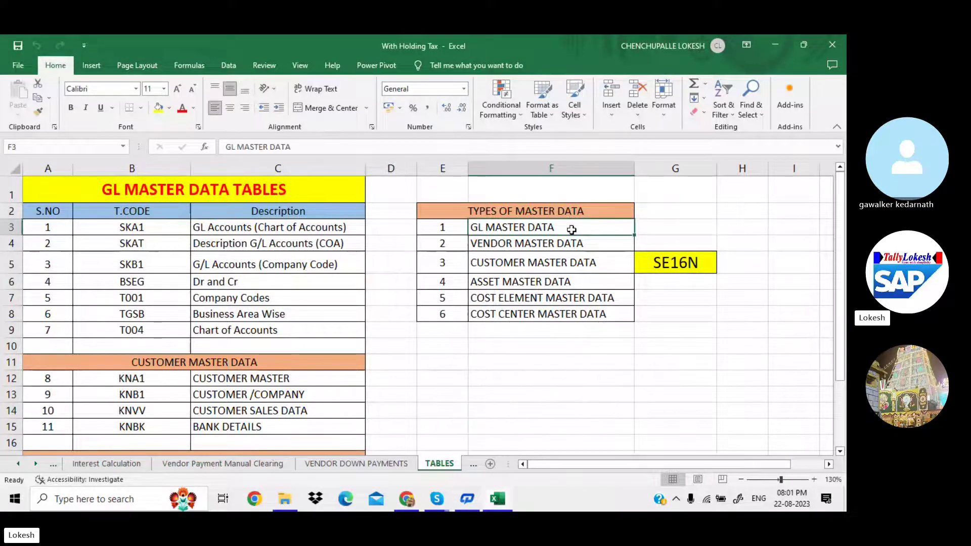
pyautogui.press('Down')
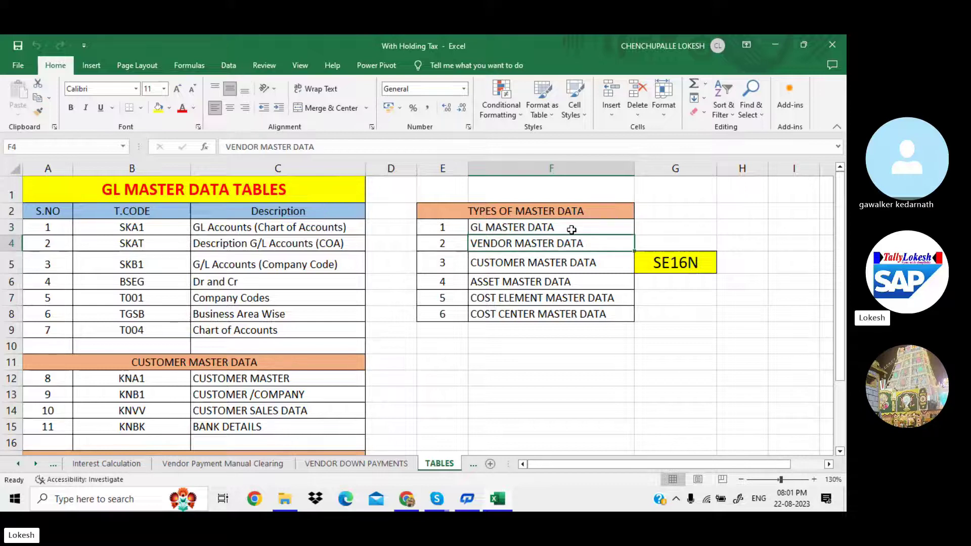
pyautogui.press('Down')
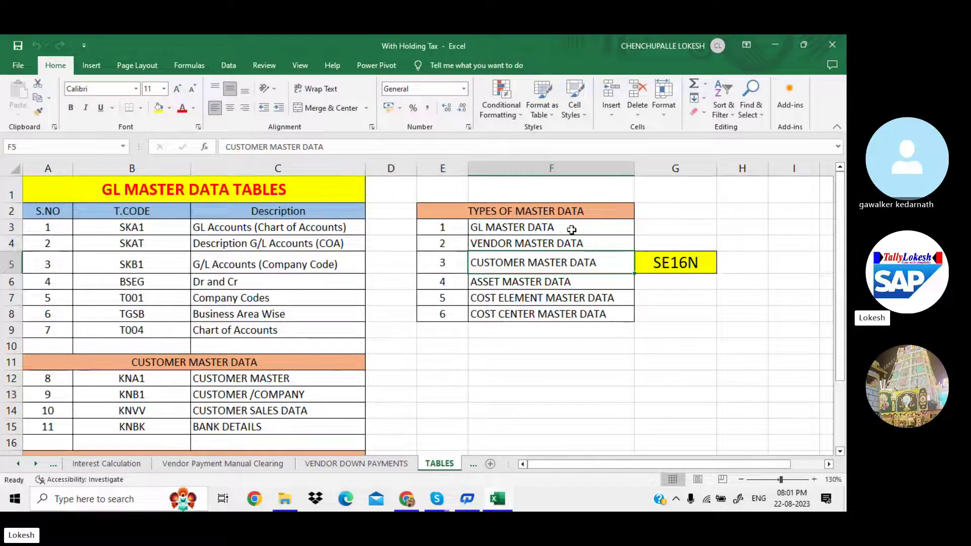
pyautogui.press('Down')
pyautogui.press('Down')
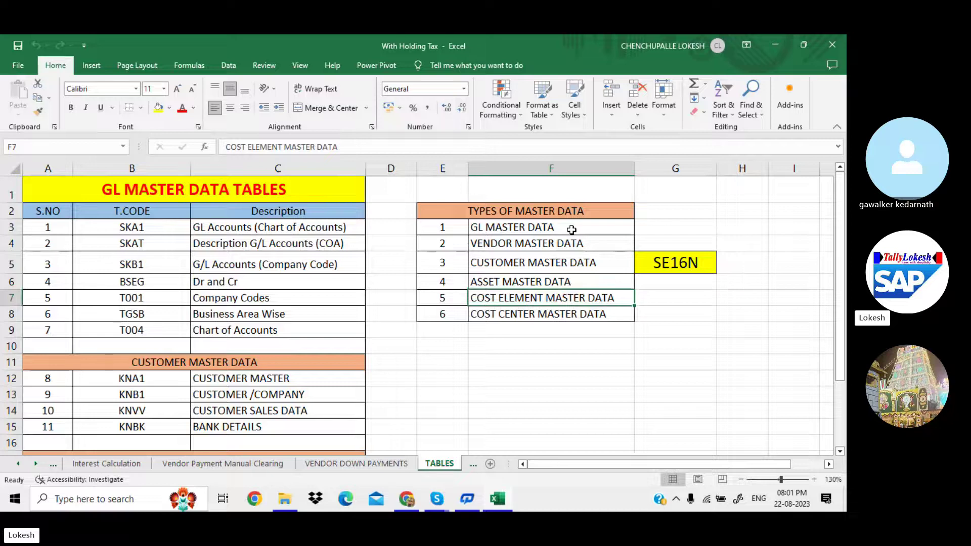
pyautogui.press('Down')
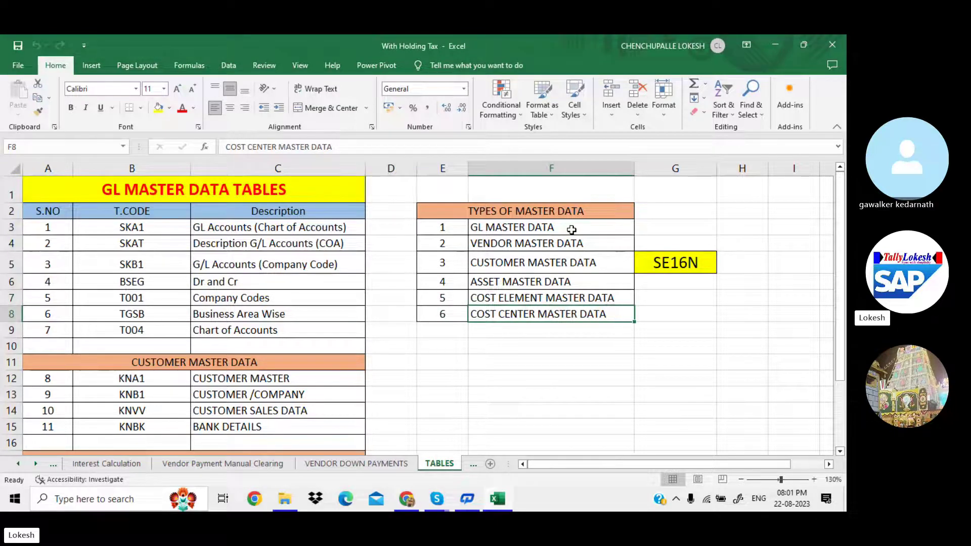
pyautogui.press('Up')
pyautogui.press('Up')
pyautogui.press('Up')
pyautogui.press('Up')
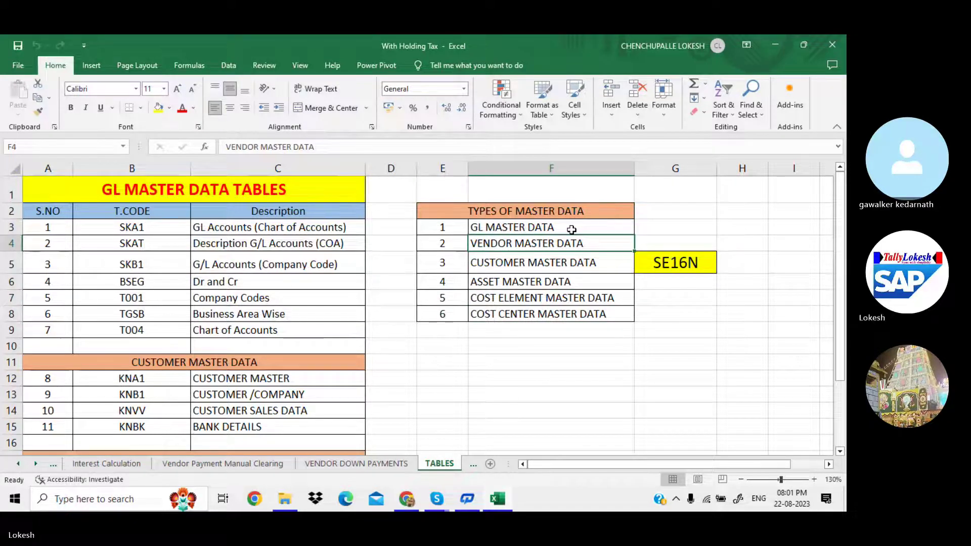
pyautogui.press('Down')
pyautogui.press('Down')
pyautogui.press('Down')
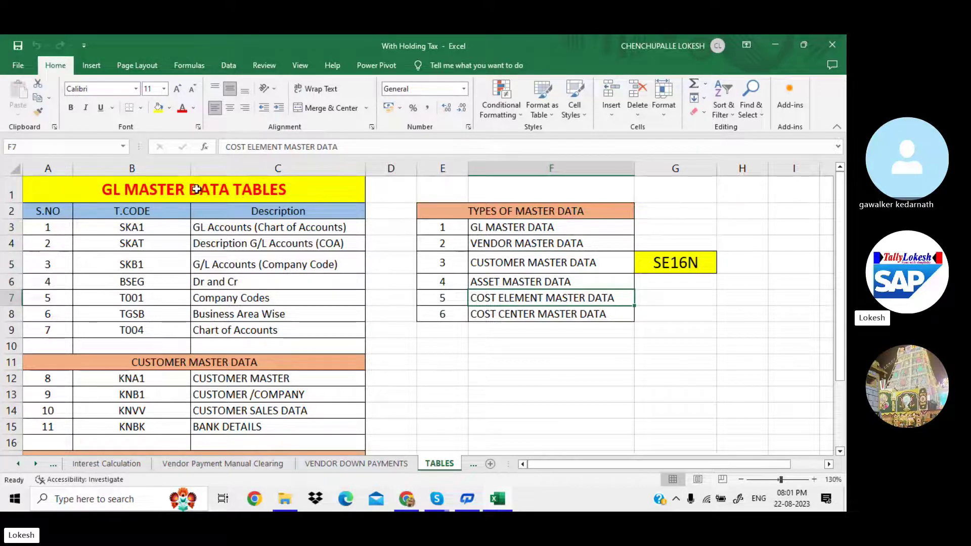
# Examine the table codes and descriptions in the GL, customer and vendor master data sections
pyautogui.moveTo(169, 226); pyautogui.dragTo(269, 334)
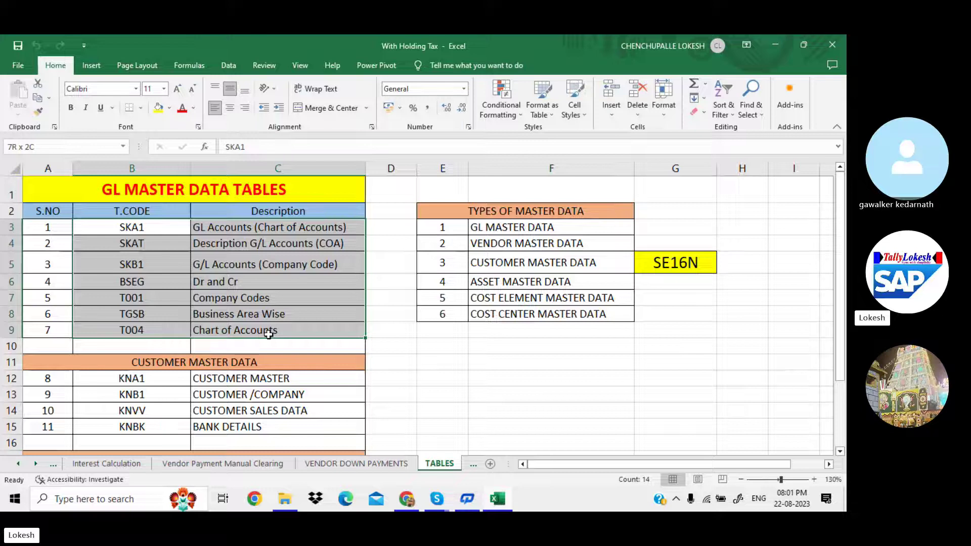
pyautogui.click(251, 362)
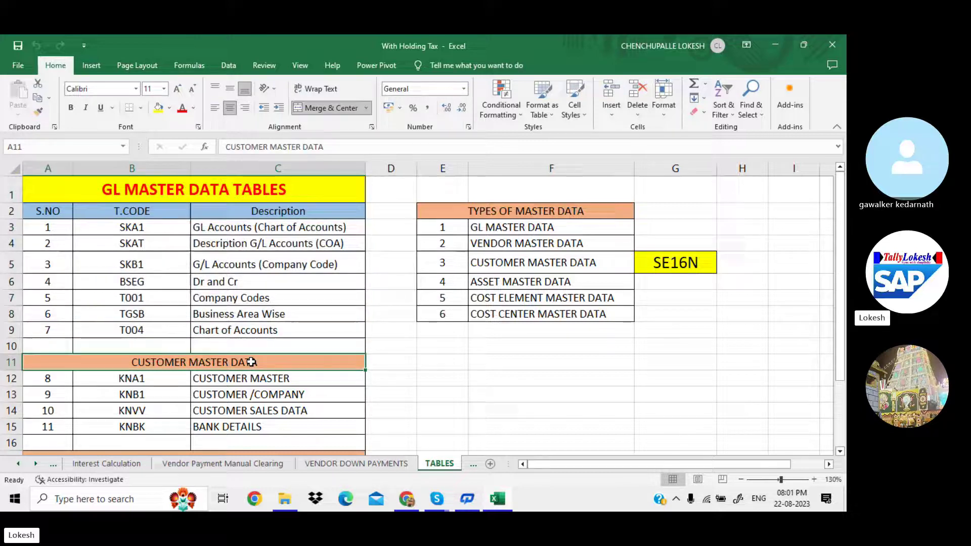
pyautogui.moveTo(251, 362); pyautogui.dragTo(262, 422)
pyautogui.click(262, 423)
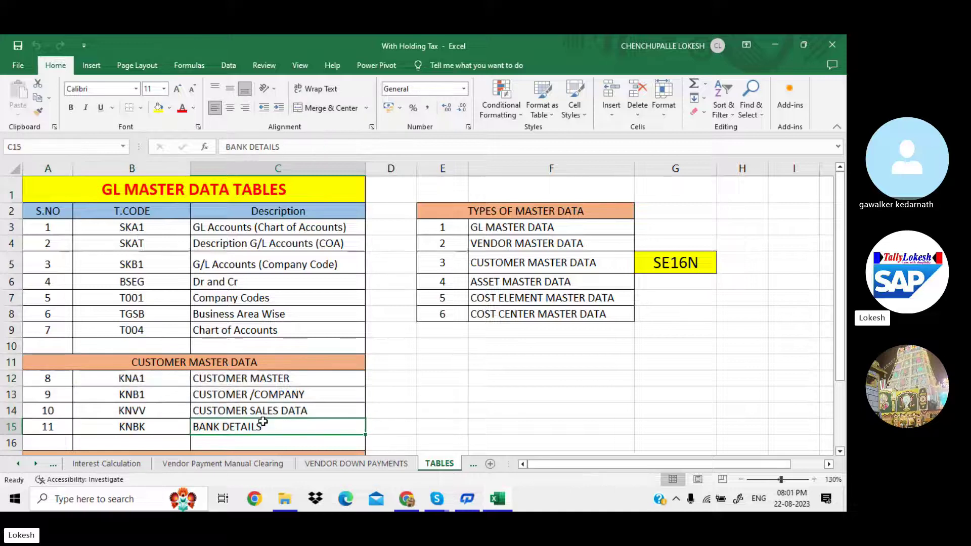
pyautogui.press('Down')
pyautogui.press('Down')
pyautogui.press('Down')
pyautogui.press('Down')
pyautogui.press('Down')
pyautogui.press('Down')
pyautogui.press('Down')
pyautogui.press('Down')
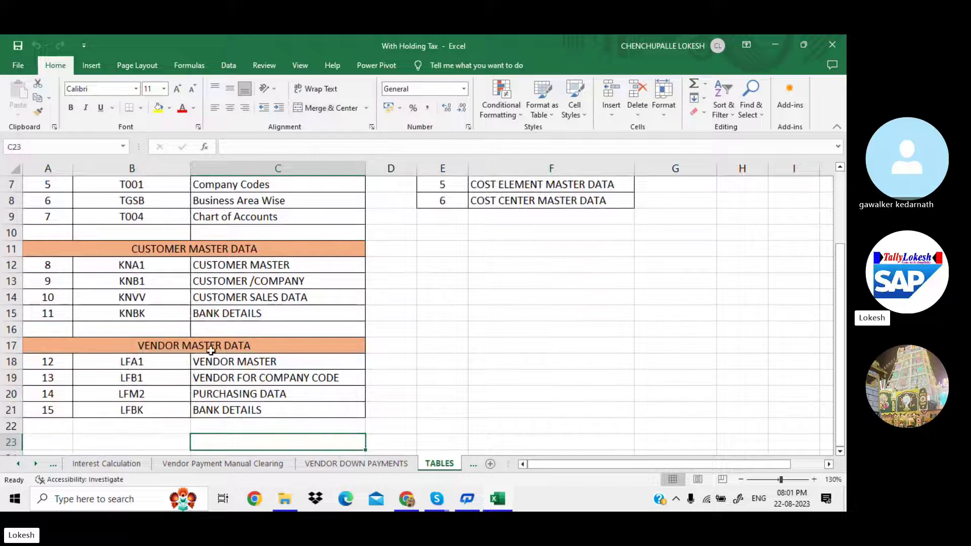
pyautogui.moveTo(185, 349); pyautogui.dragTo(283, 408)
pyautogui.click(280, 360)
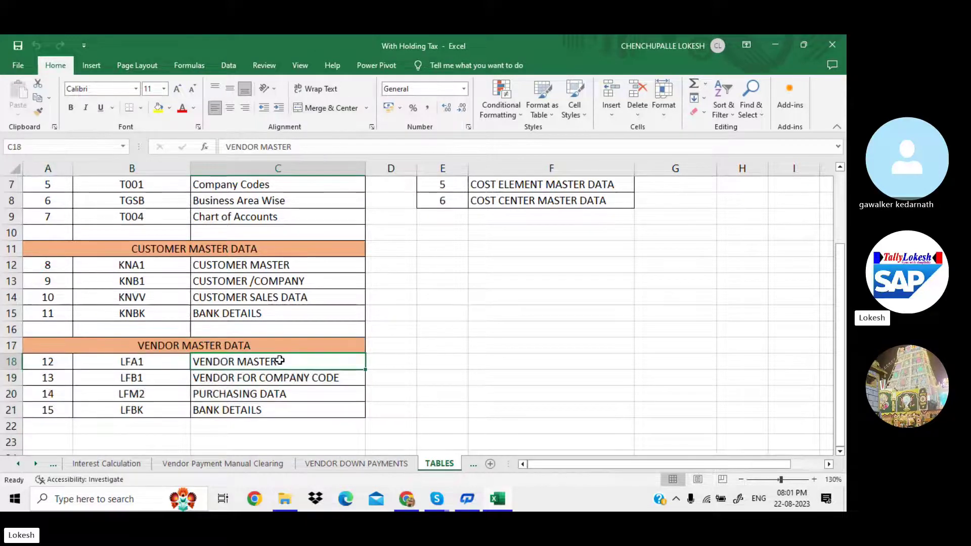
# Return to the start of the sheet and review the GL master data table codes with their descriptions
pyautogui.press('Up')
pyautogui.press('Up')
pyautogui.press('Up')
pyautogui.press('Up')
pyautogui.press('Up')
pyautogui.press('Up')
pyautogui.press('Up')
pyautogui.press('Up')
pyautogui.press('Up')
pyautogui.press('Up')
pyautogui.press('Up')
pyautogui.press('Up')
pyautogui.press('Up')
pyautogui.press('Up')
pyautogui.press('Up')
pyautogui.press('Up')
pyautogui.press('Up')
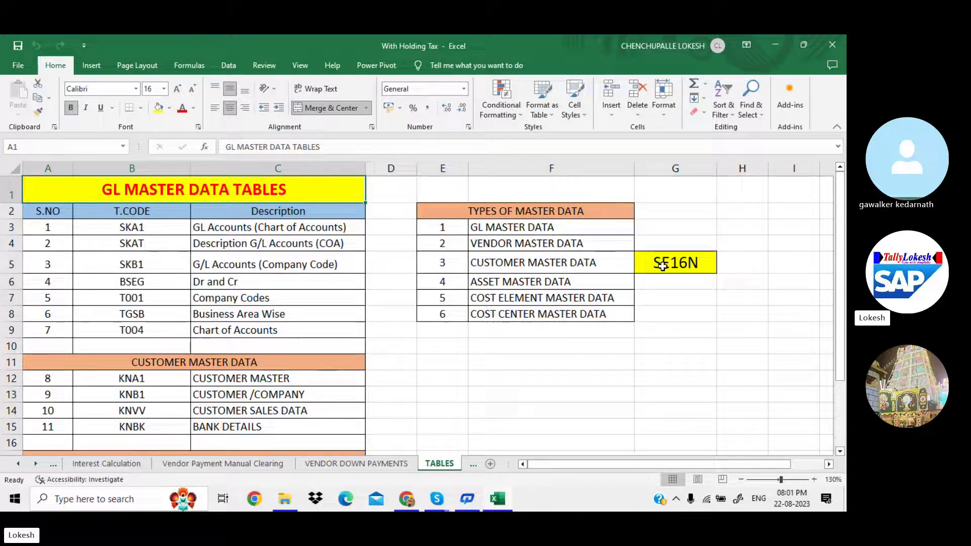
pyautogui.click(178, 228)
pyautogui.moveTo(178, 228); pyautogui.dragTo(245, 327)
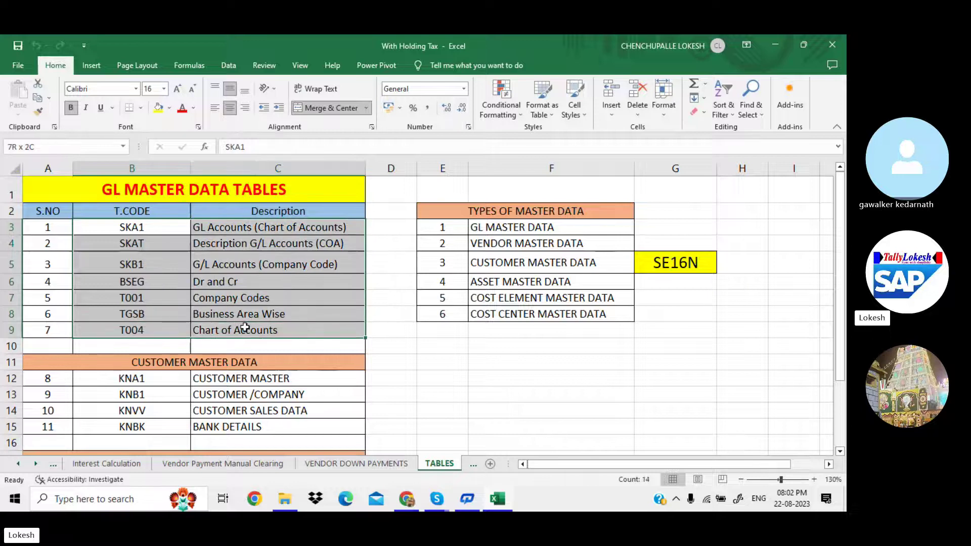
pyautogui.click(410, 377)
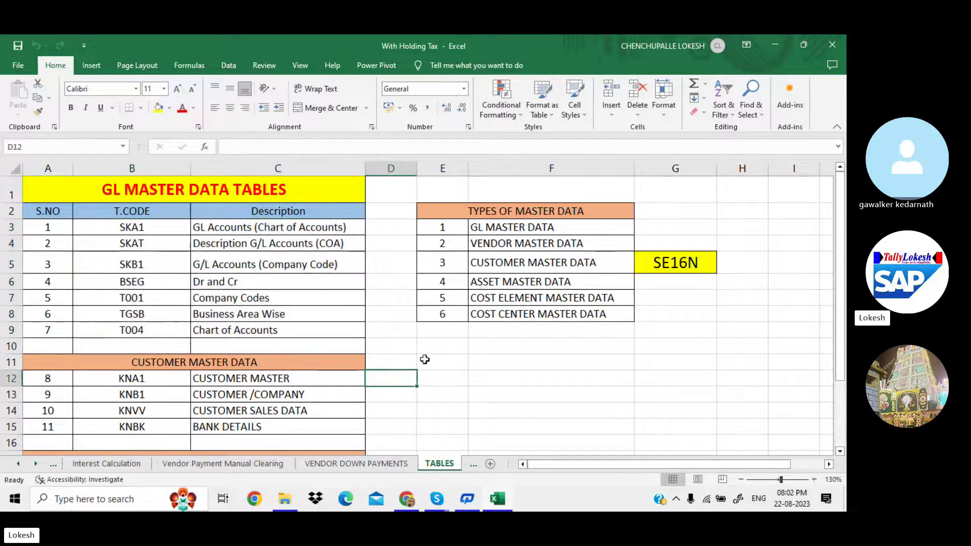
# Minimize the open windows, start SAP Logon from the desktop, maximize it and open the EHP7 connection
pyautogui.click(777, 47)
pyautogui.click(777, 46)
pyautogui.click(775, 42)
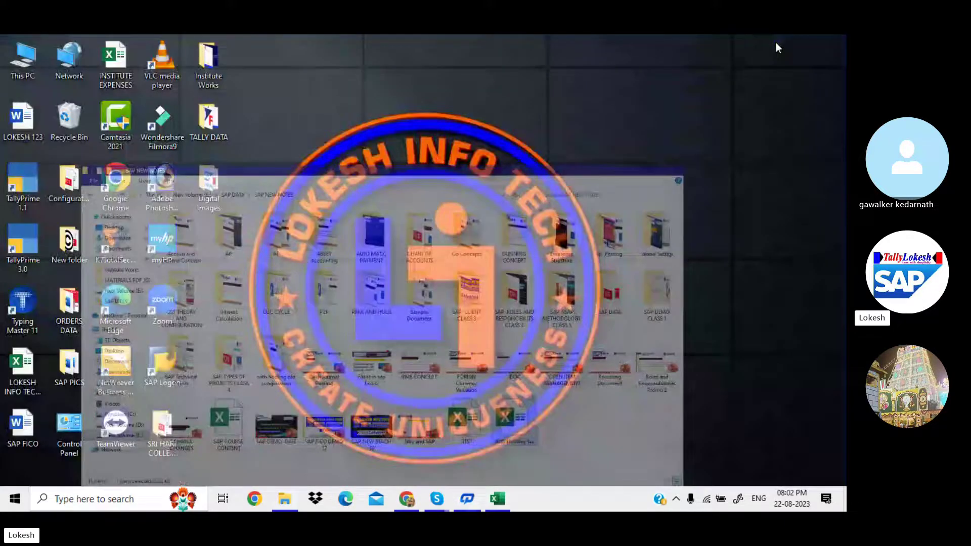
pyautogui.doubleClick(154, 367)
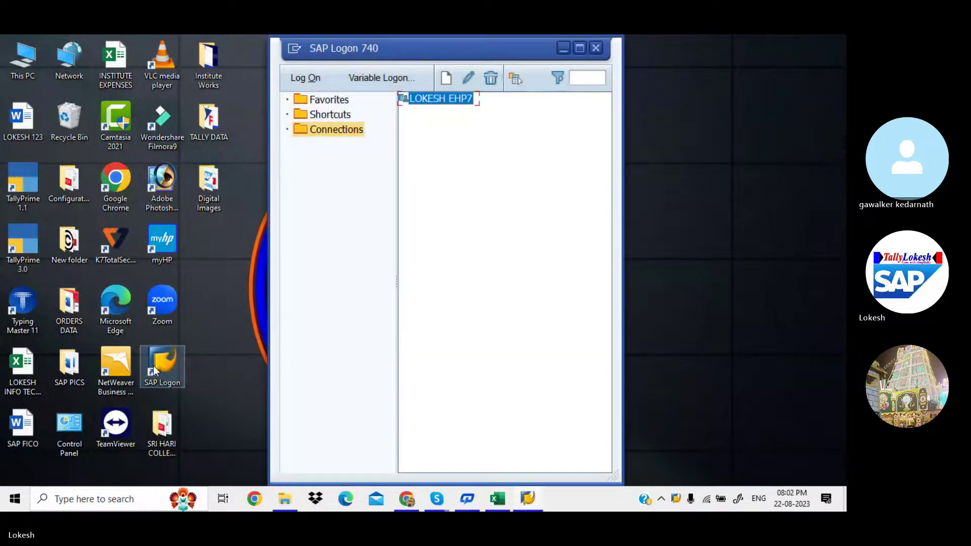
pyautogui.click(580, 48)
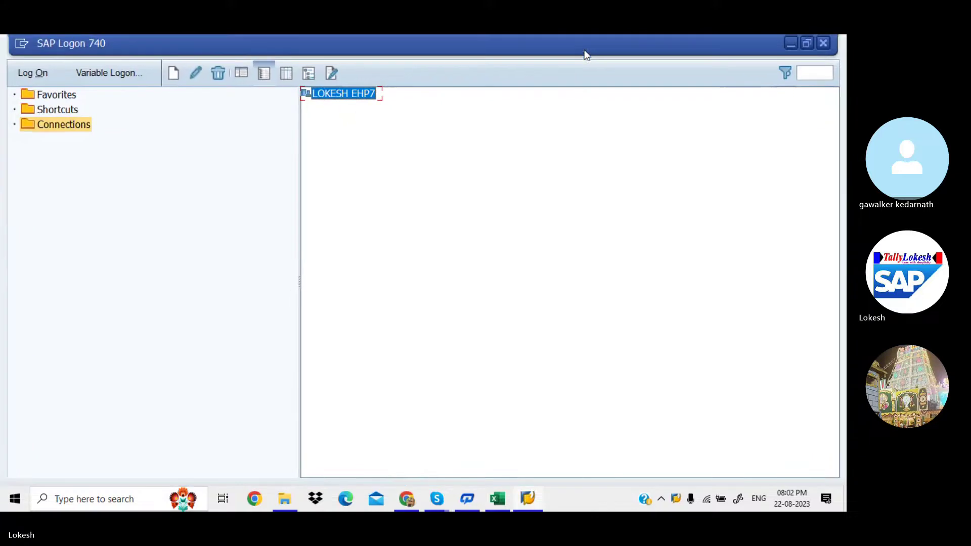
pyautogui.doubleClick(344, 94)
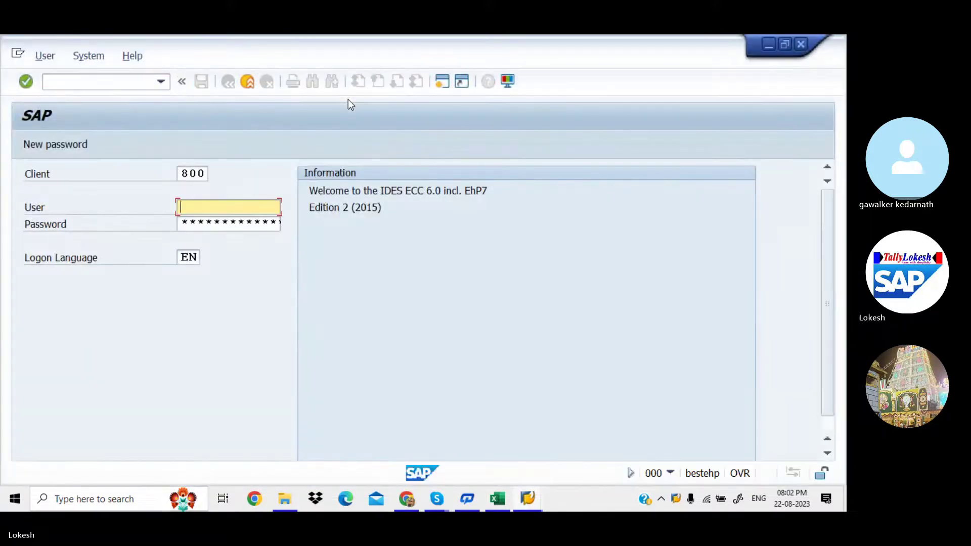
# Log on to client 800 as FIUSER42 with the account password, continuing this logon and ending any other logons
pyautogui.press('Down')
pyautogui.press('Down')
pyautogui.press('Tab')
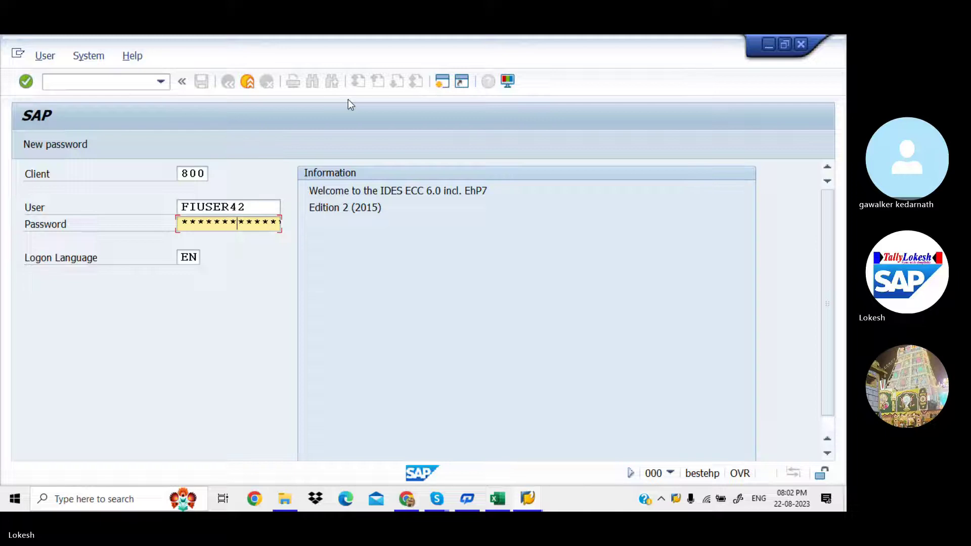
pyautogui.press('Return')
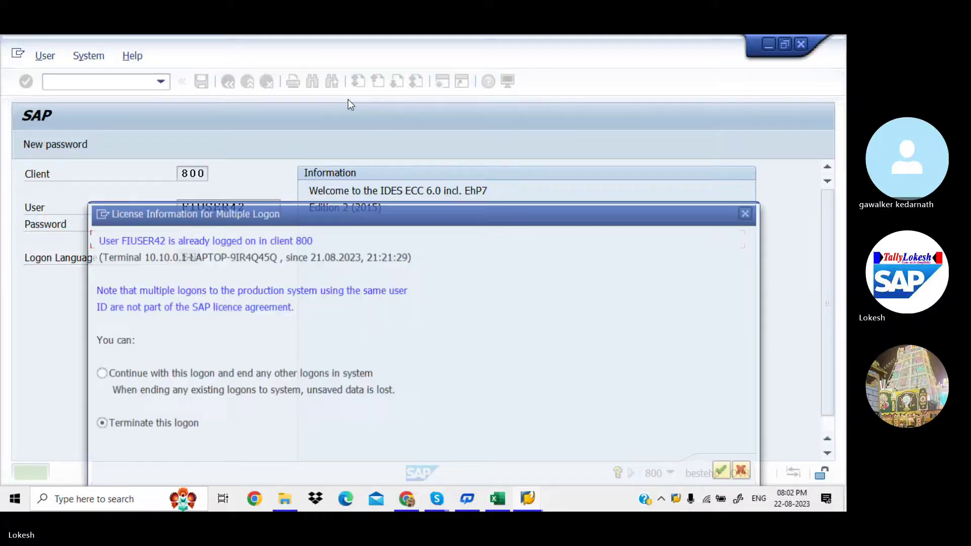
pyautogui.click(100, 375)
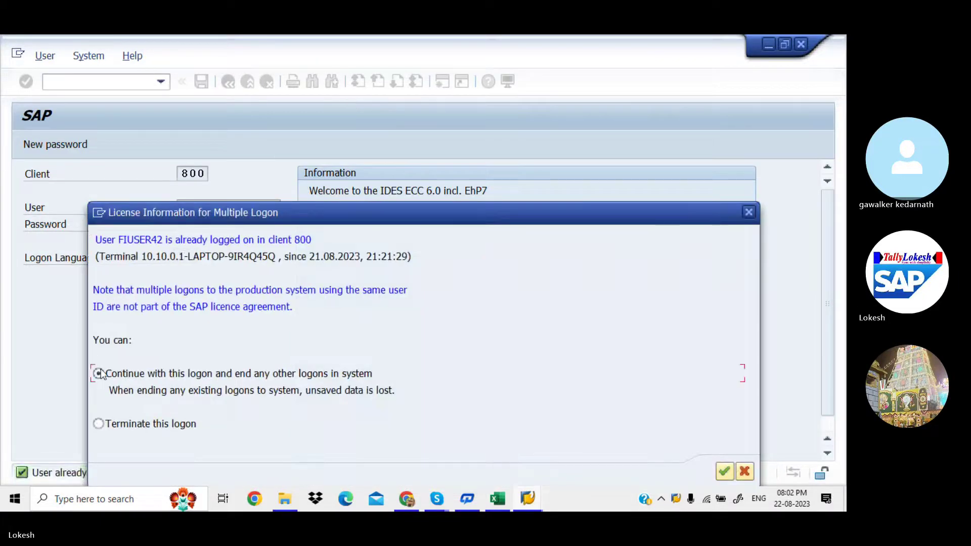
pyautogui.click(724, 471)
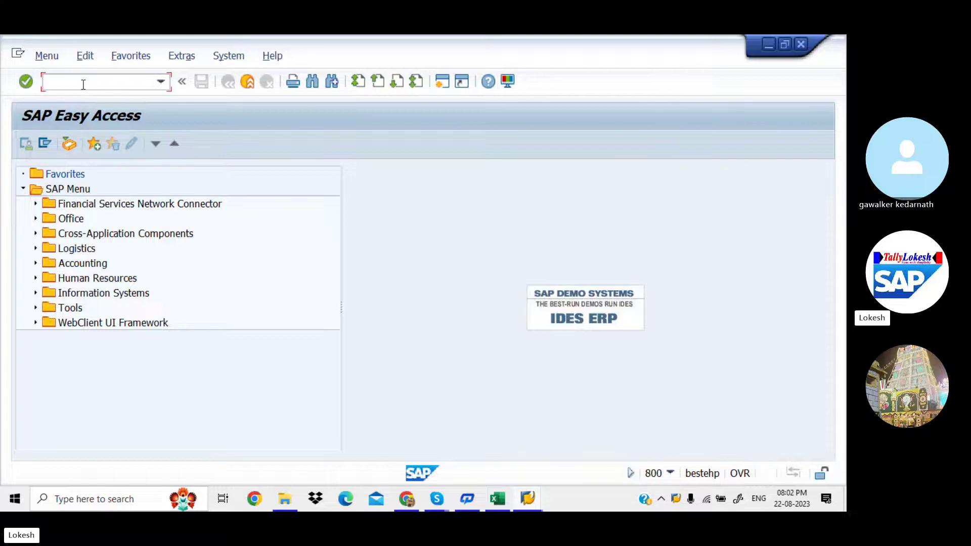
# Check the transaction code in the Excel workbook, and return to SAP Easy Access to run transaction SE16N
pyautogui.hotkey('alt', 'Tab')
pyautogui.hotkey('alt', 'Tab')
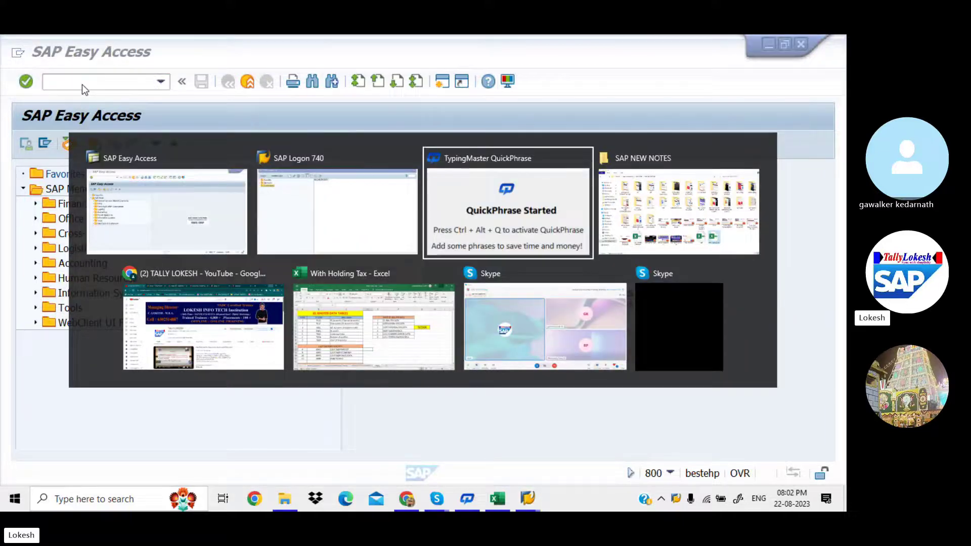
pyautogui.hotkey('alt', 'Tab')
pyautogui.hotkey('alt', 'Tab')
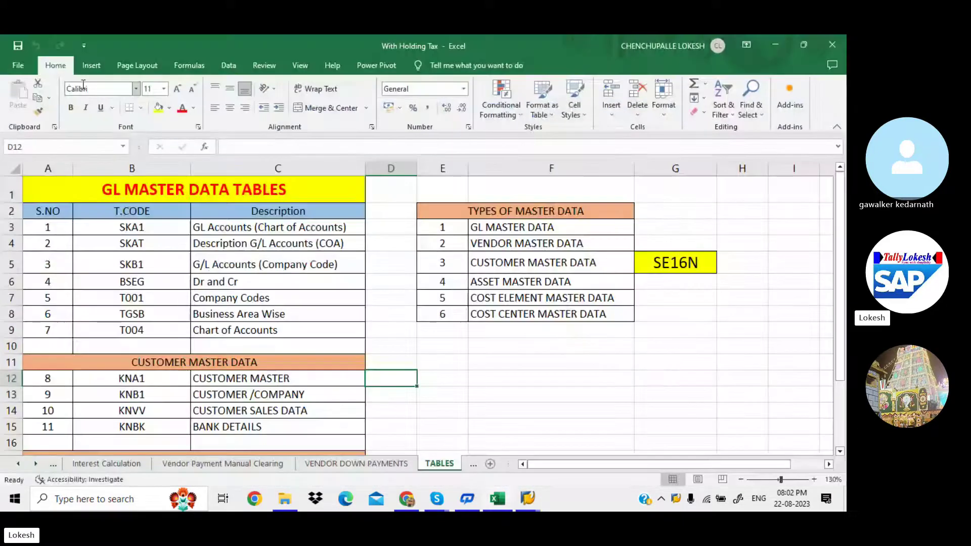
pyautogui.hotkey('alt', 'Tab')
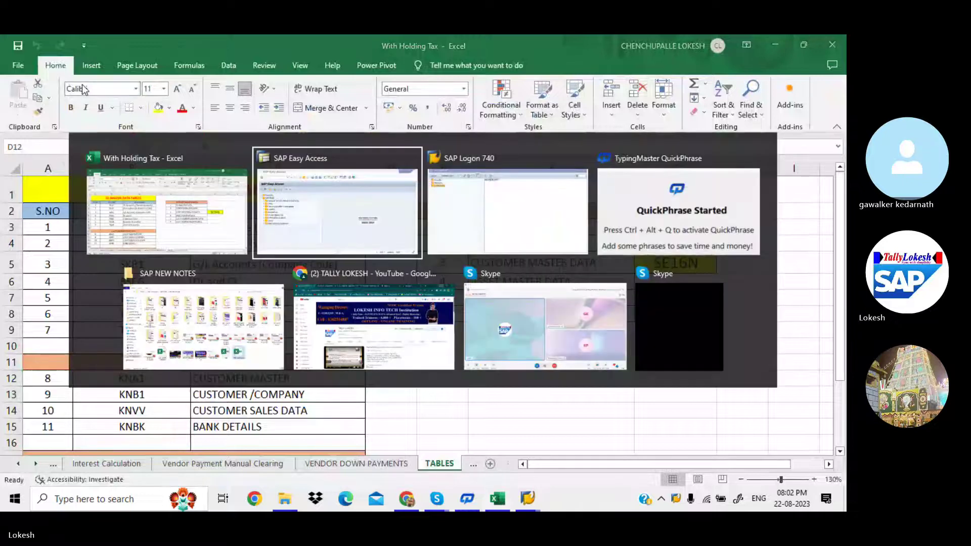
pyautogui.write('S')
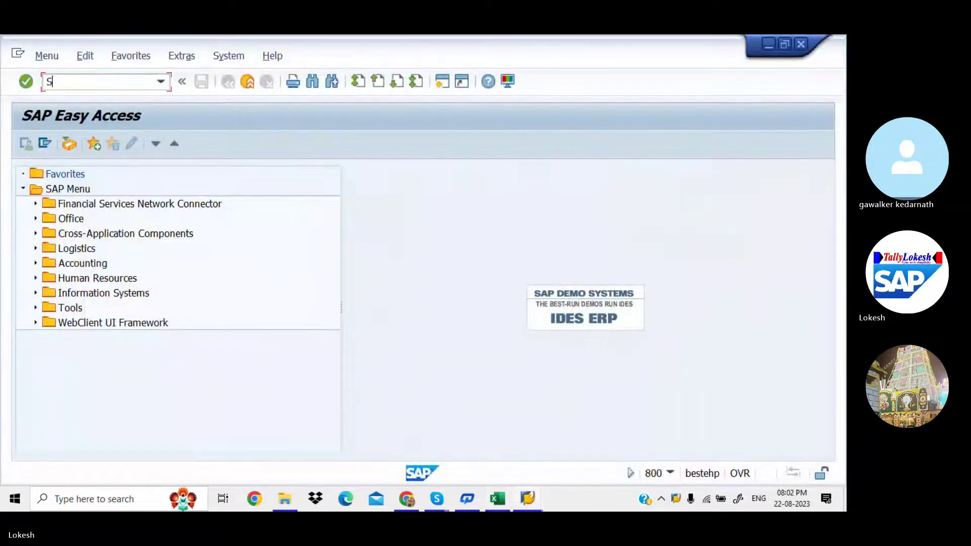
pyautogui.write('E16')
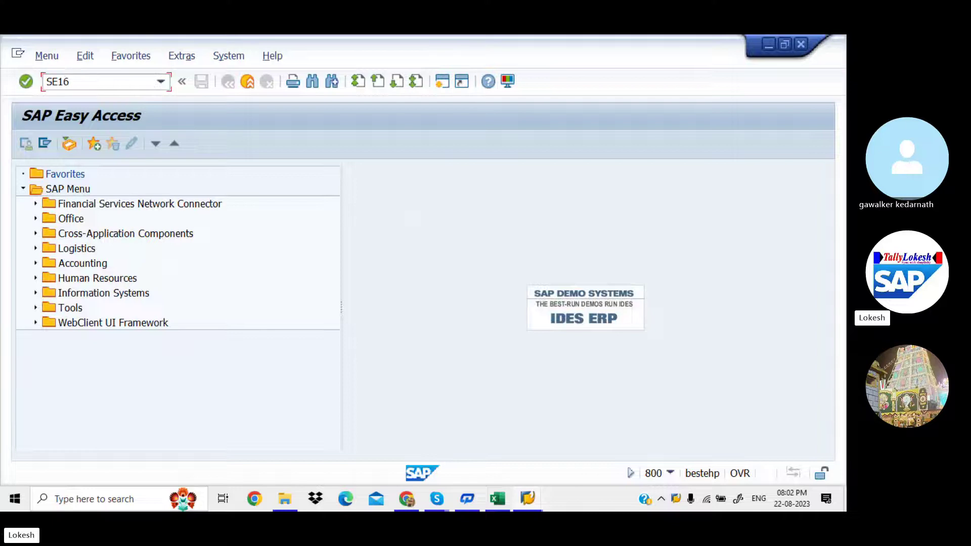
pyautogui.write('N')
pyautogui.press('Return')
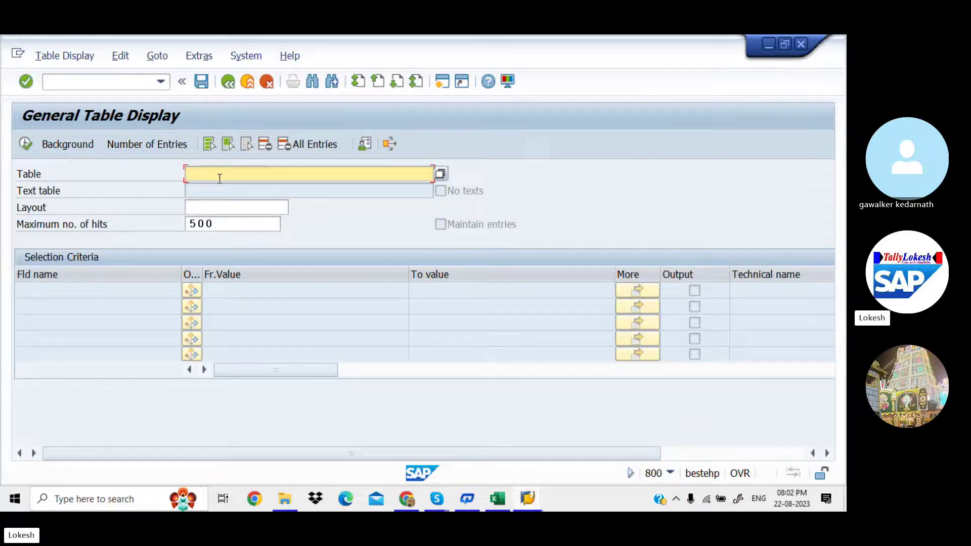
# Look up the first GL table code in the Excel workbook and load table SKA1 in SAP's General Table Display
pyautogui.hotkey('alt', 'Tab')
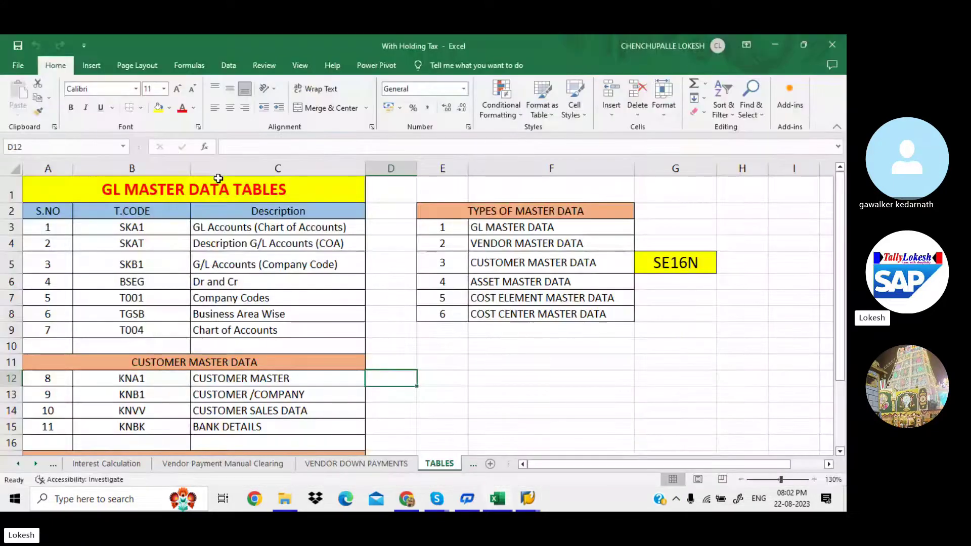
pyautogui.click(168, 225)
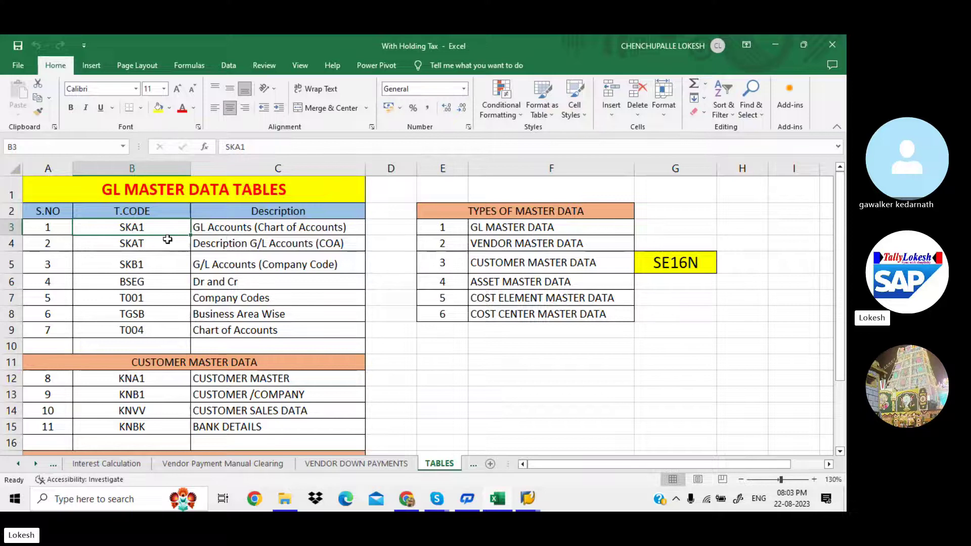
pyautogui.hotkey('alt', 'Tab')
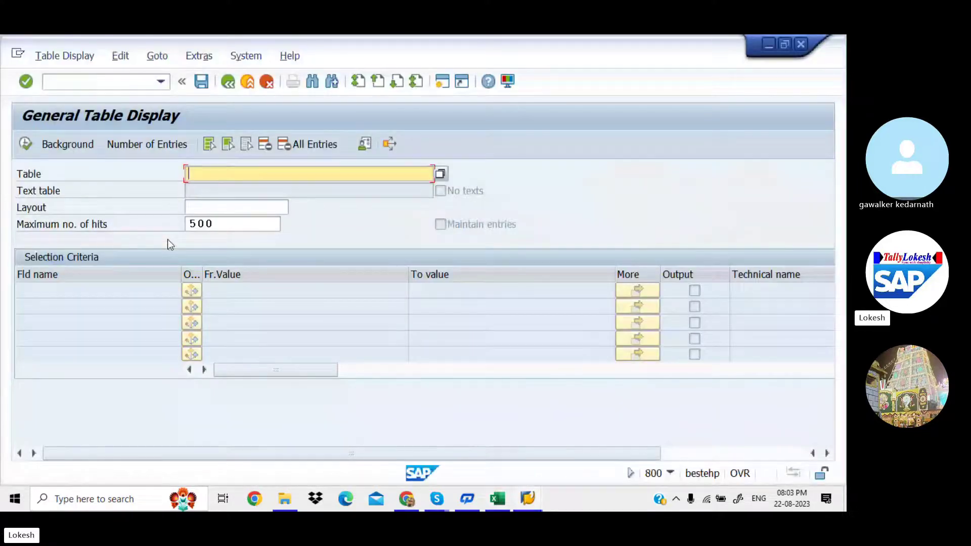
pyautogui.write('SKA1')
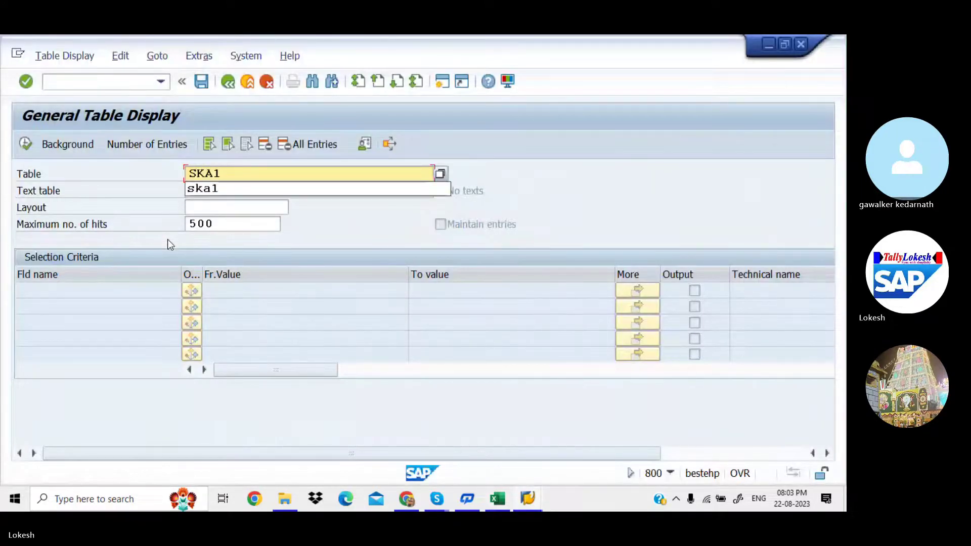
pyautogui.press('Return')
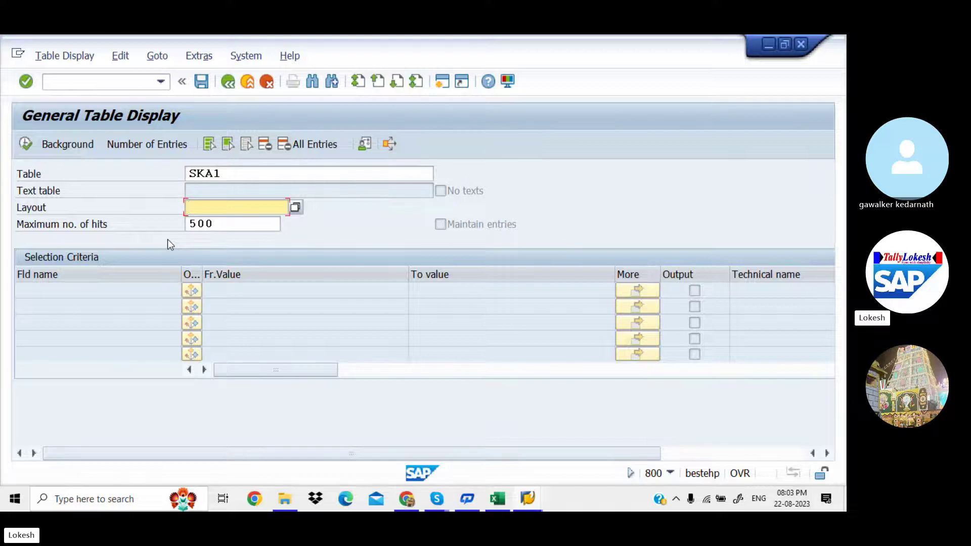
pyautogui.press('Return')
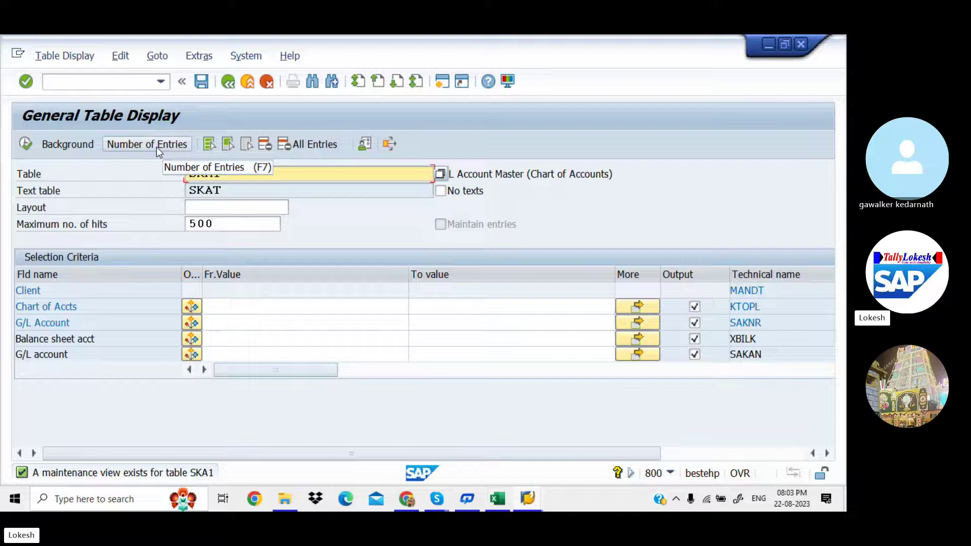
# Check the number of entries in table SKA1, close the result, and display the entries without selection criteria
pyautogui.click(173, 150)
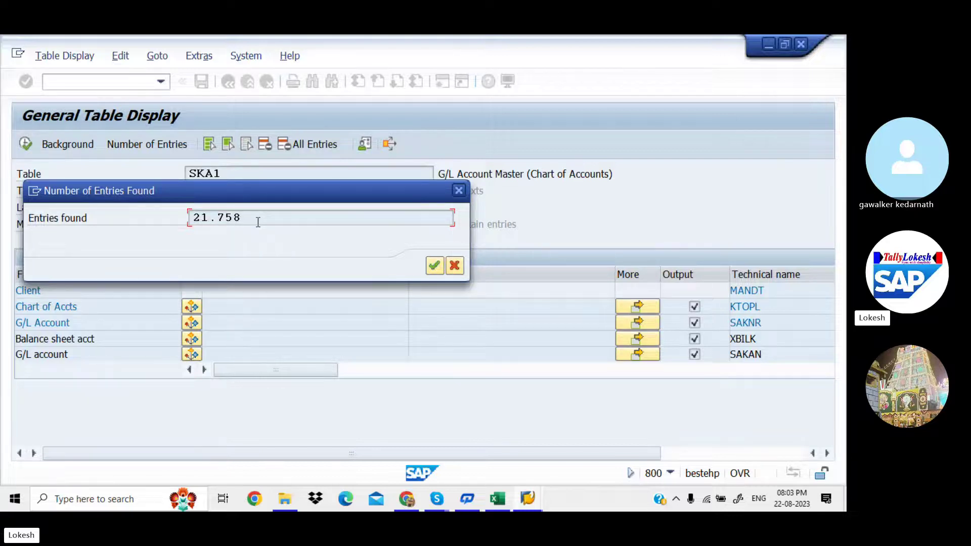
pyautogui.click(436, 266)
pyautogui.click(221, 306)
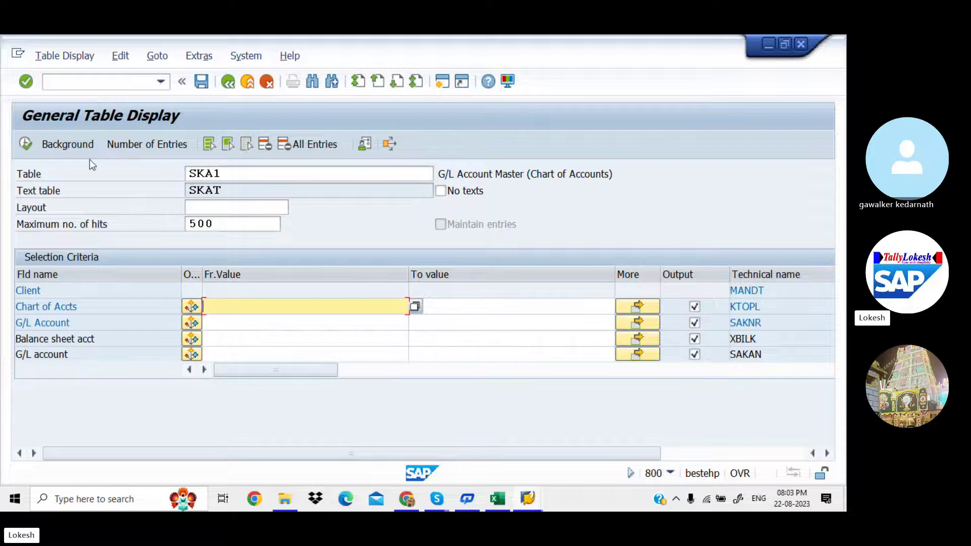
pyautogui.click(25, 144)
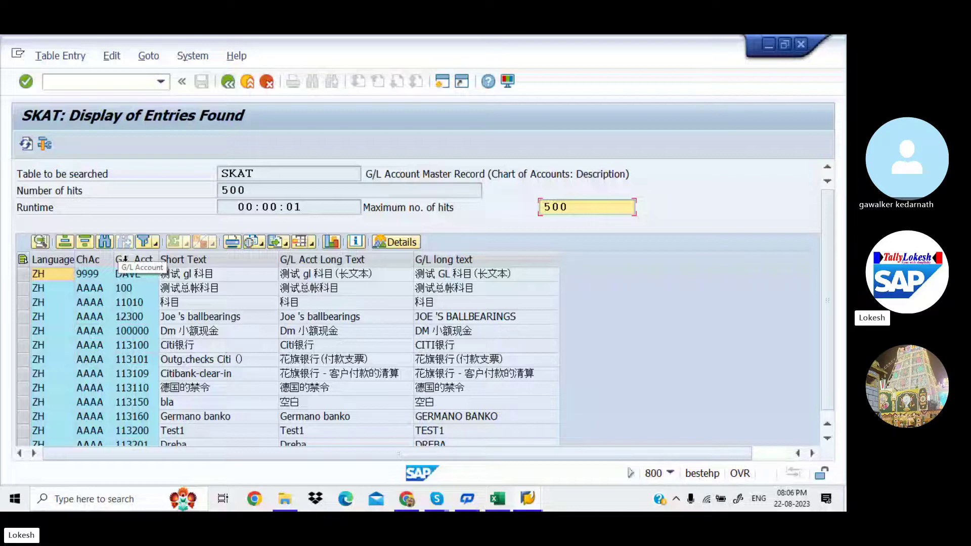
# Leave the SKAT entries and display the entries of table SKB1, checking the code in the Excel workbook
pyautogui.scroll(-1, 833, 301)
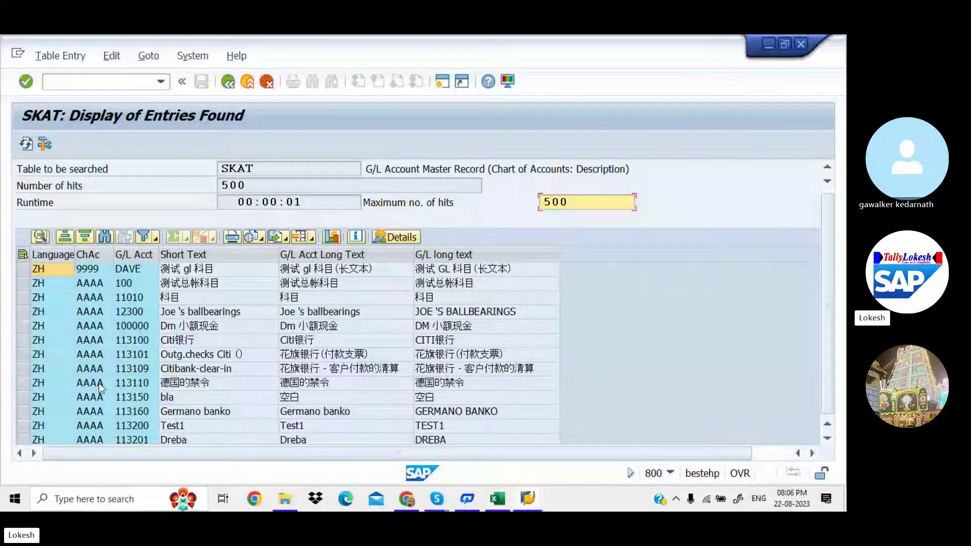
pyautogui.click(228, 82)
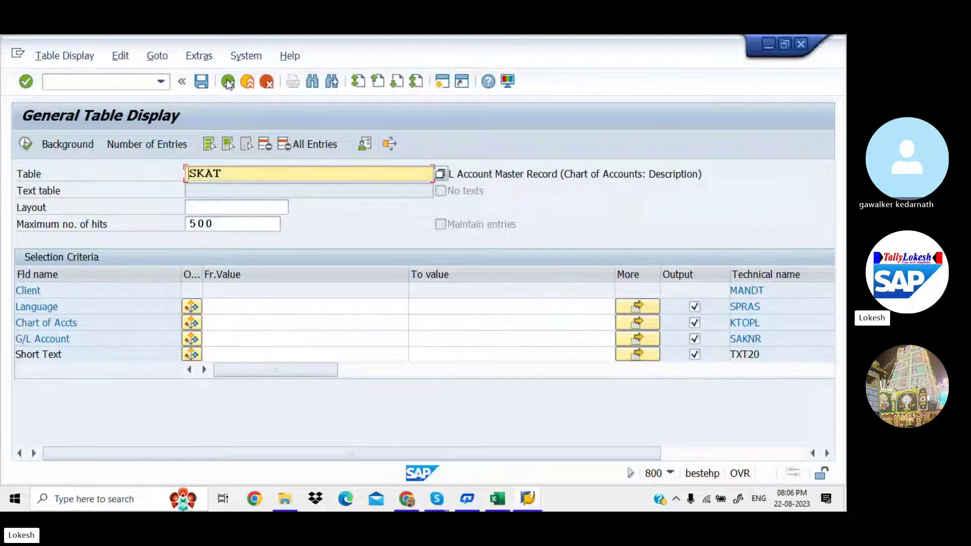
pyautogui.hotkey('alt', 'Tab')
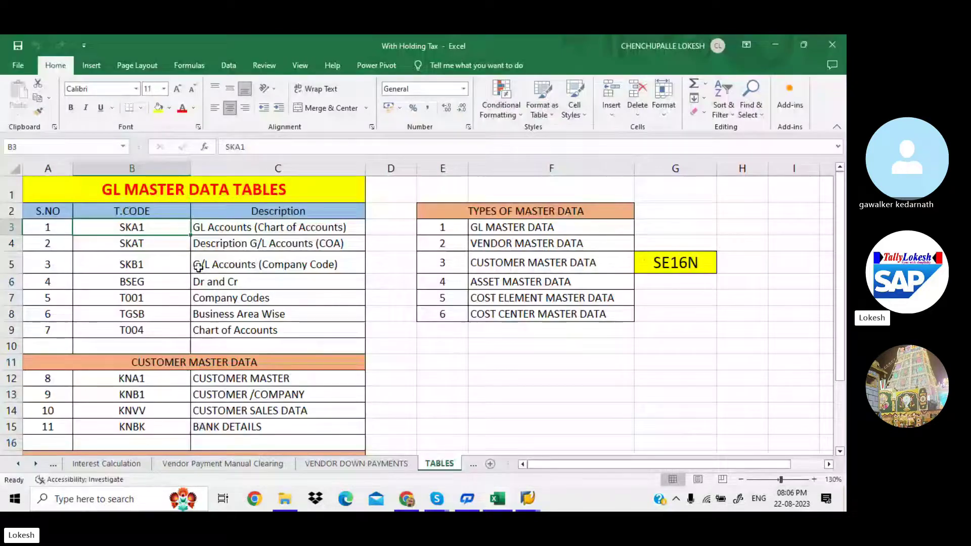
pyautogui.hotkey('alt', 'Tab')
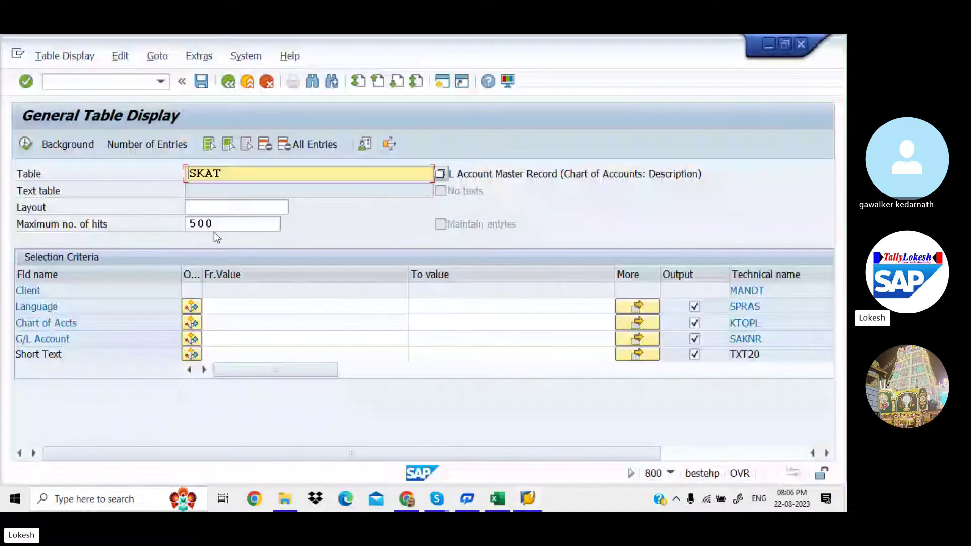
pyautogui.write('SKB1')
pyautogui.press('Return')
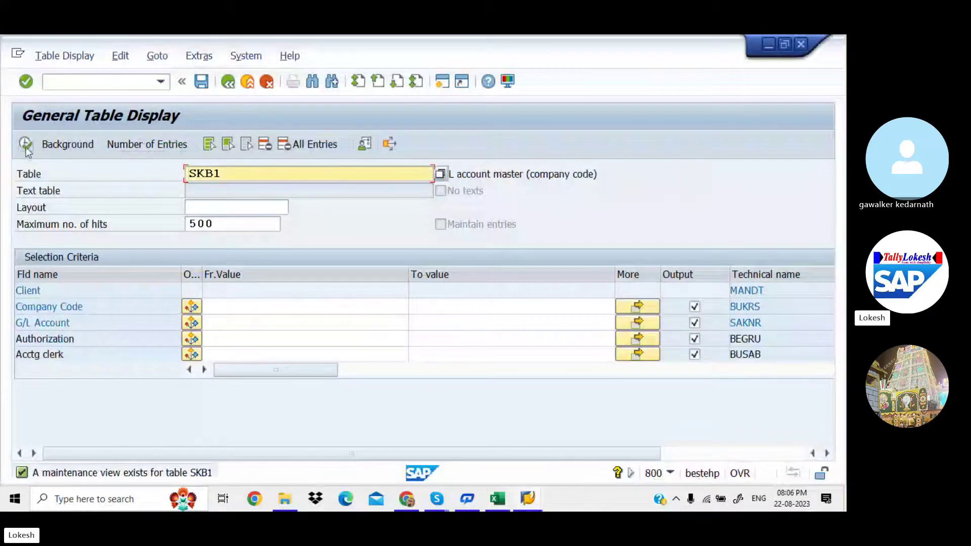
pyautogui.click(26, 148)
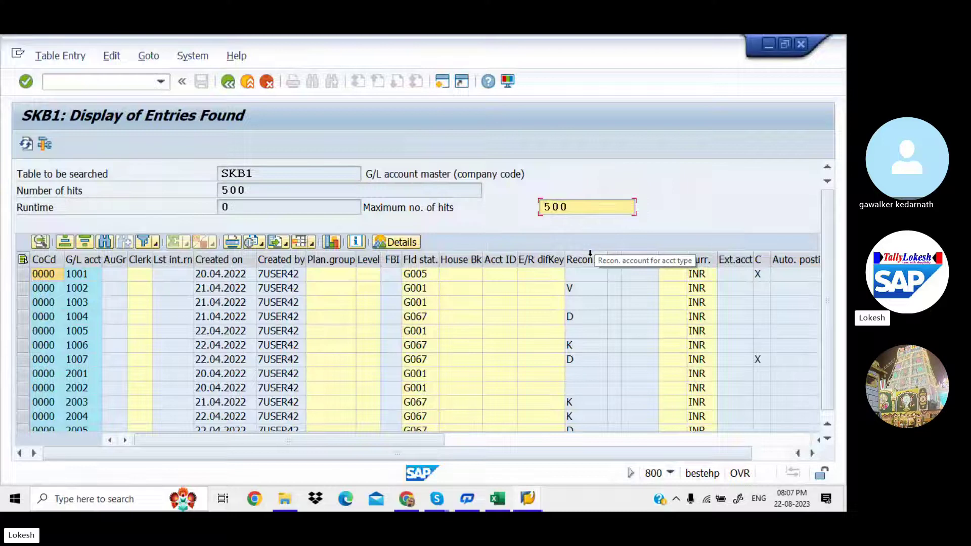
# Examine the SKB1 entries, selecting the currency column and viewing the remaining columns such as line items, sort key and tolerance group
pyautogui.click(701, 259)
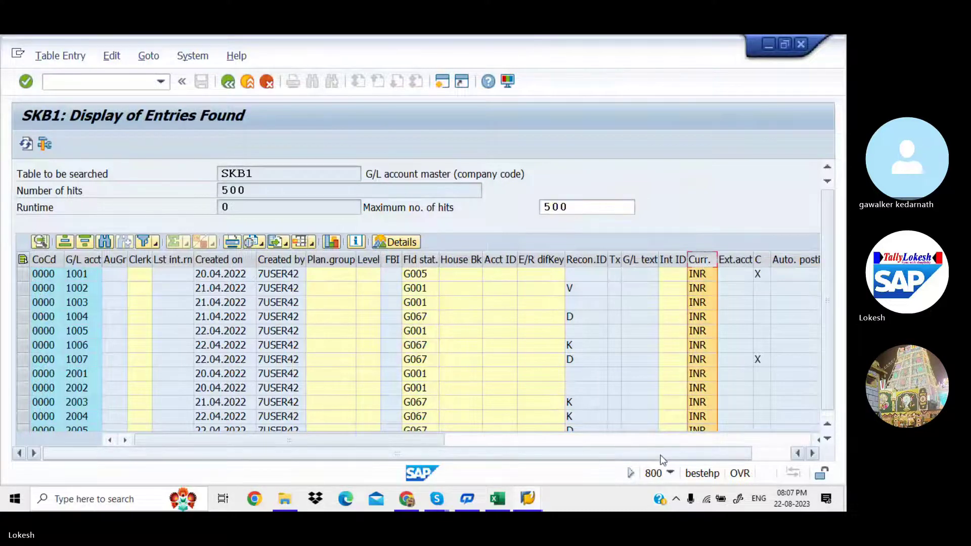
pyautogui.moveTo(662, 453); pyautogui.dragTo(754, 446)
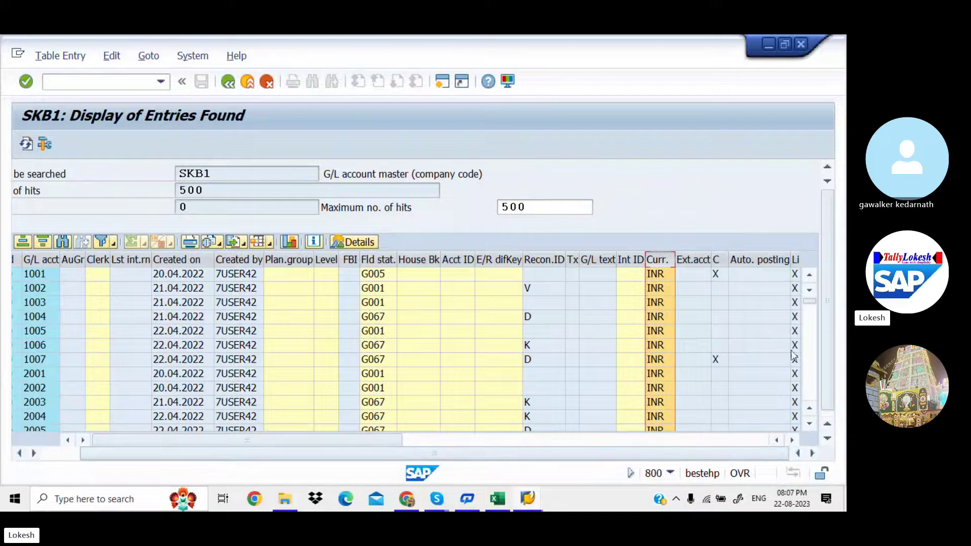
pyautogui.click(726, 440)
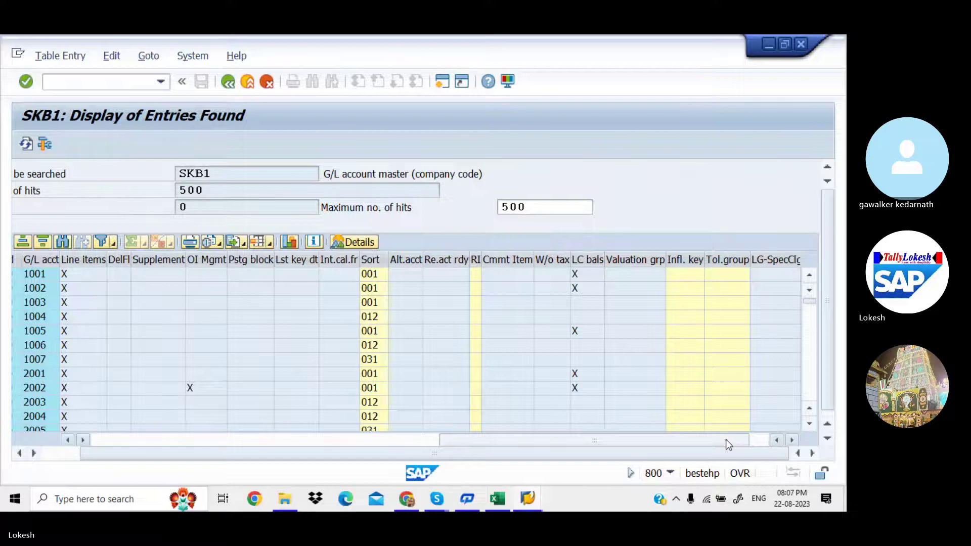
pyautogui.moveTo(726, 438); pyautogui.dragTo(281, 259)
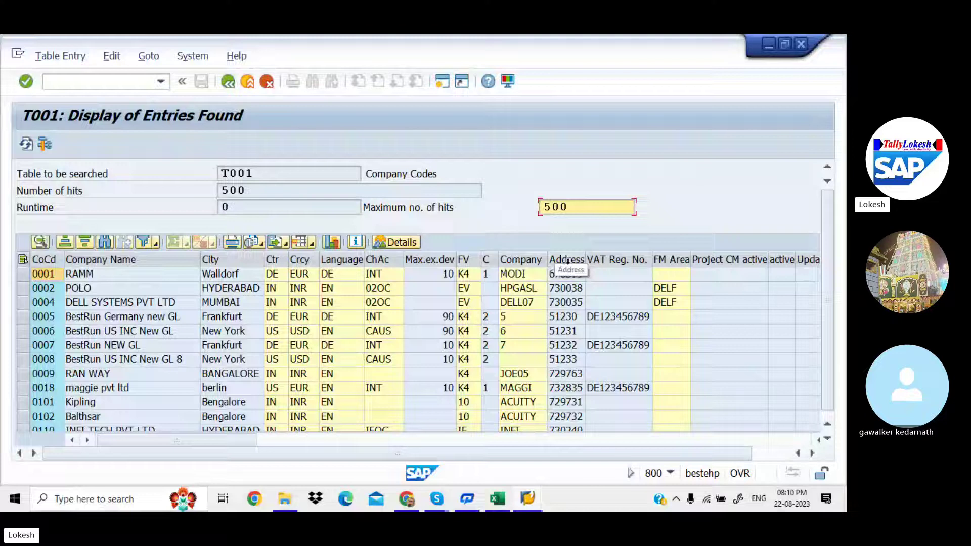
# Leave the T001 entries and look up the business area table code in the Excel workbook
pyautogui.click(227, 82)
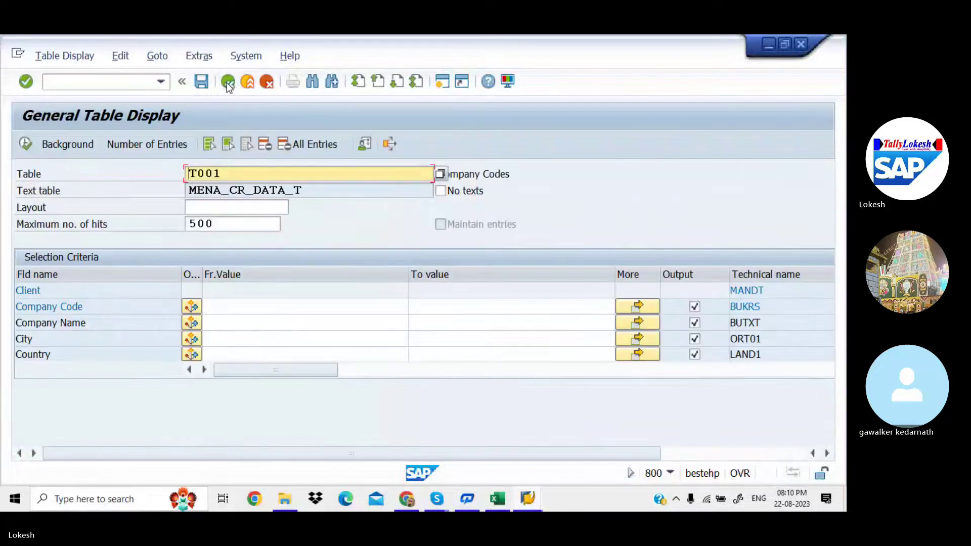
pyautogui.hotkey('alt', 'Tab')
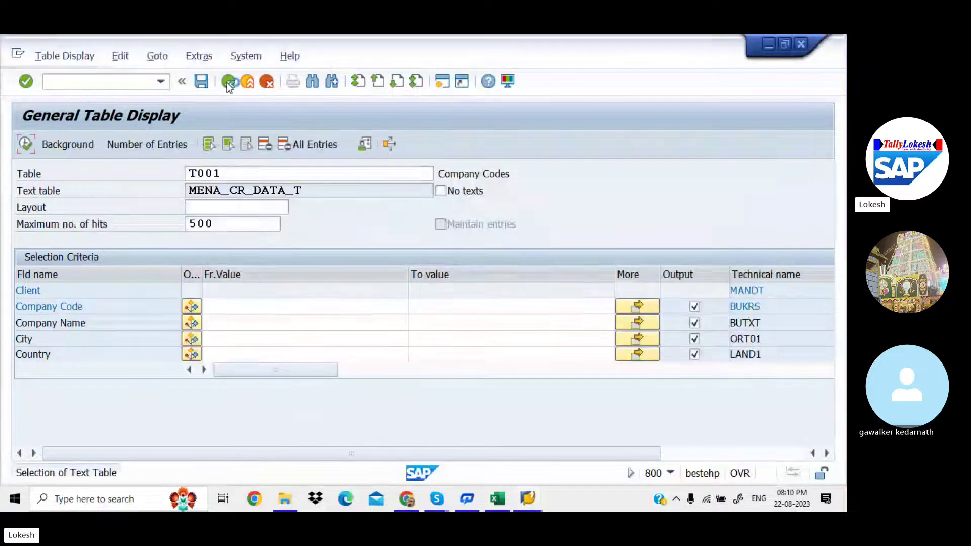
pyautogui.hotkey('alt', 'Tab')
pyautogui.hotkey('alt', 'Tab')
pyautogui.hotkey('alt', 'Tab')
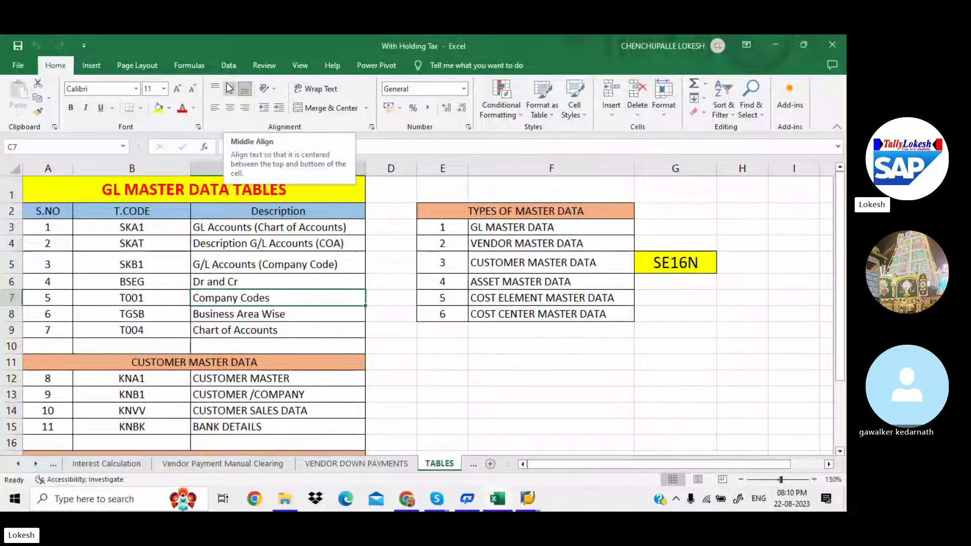
# Return to the SAP General Table Display session, replace the table with TGSB, and display its entries
pyautogui.hotkey('alt', 'Tab')
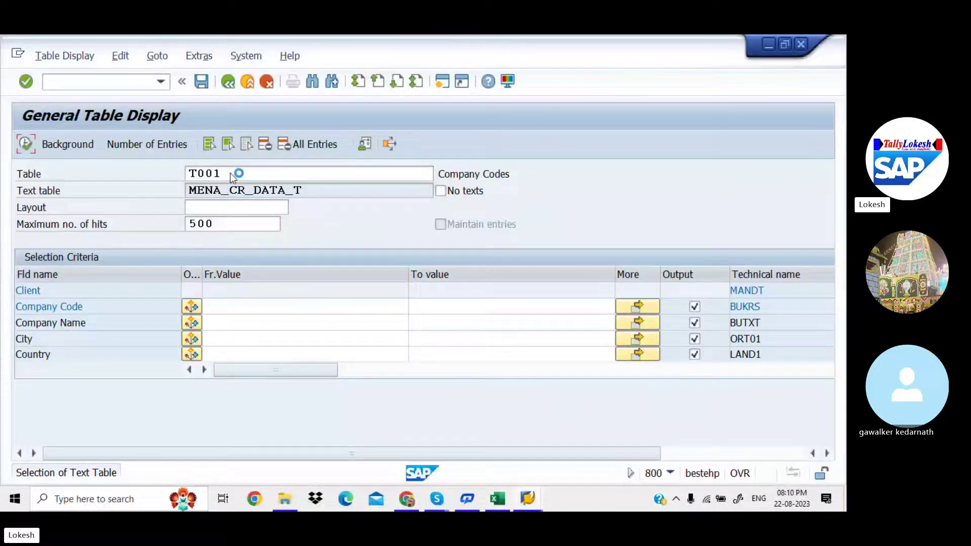
pyautogui.hotkey('alt', 'Tab')
pyautogui.hotkey('alt', 'Tab')
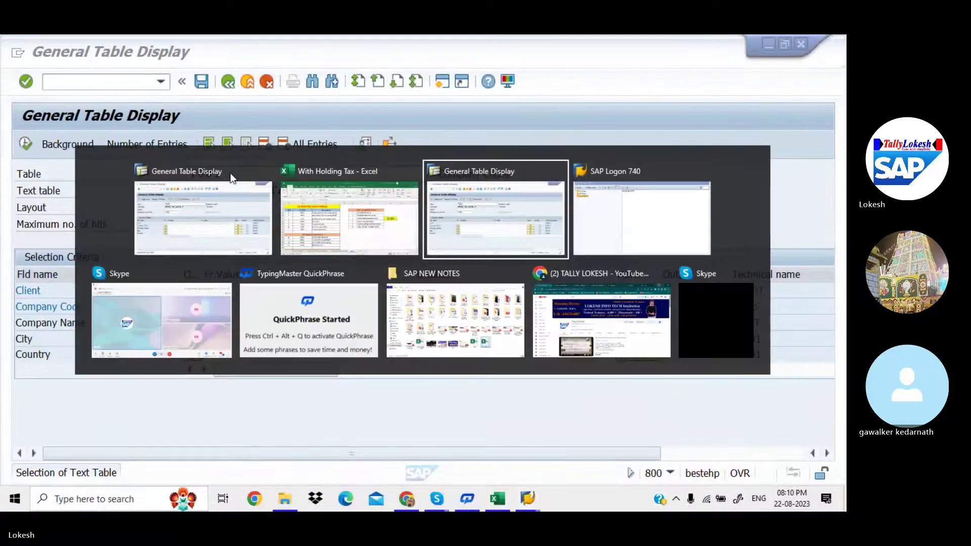
pyautogui.press('BackSpace')
pyautogui.press('BackSpace')
pyautogui.press('BackSpace')
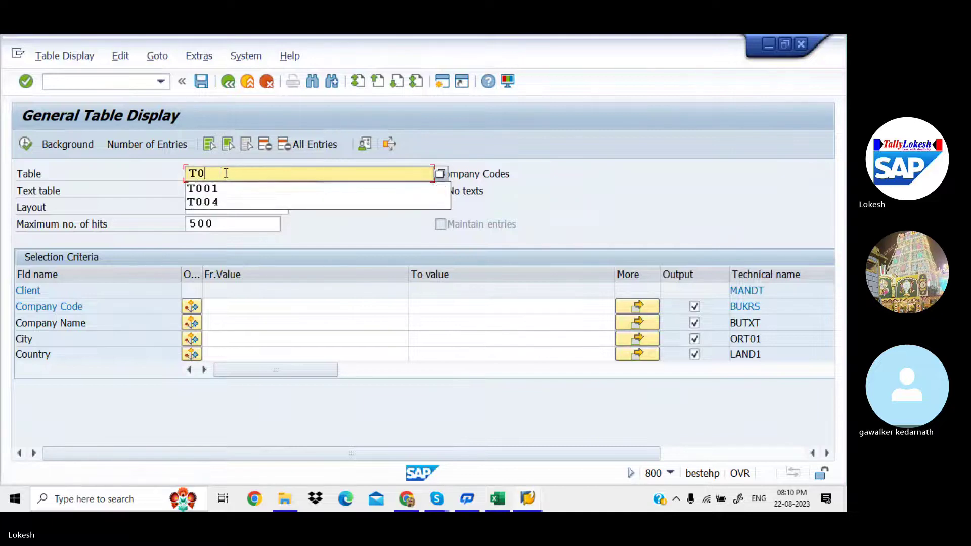
pyautogui.click(214, 214)
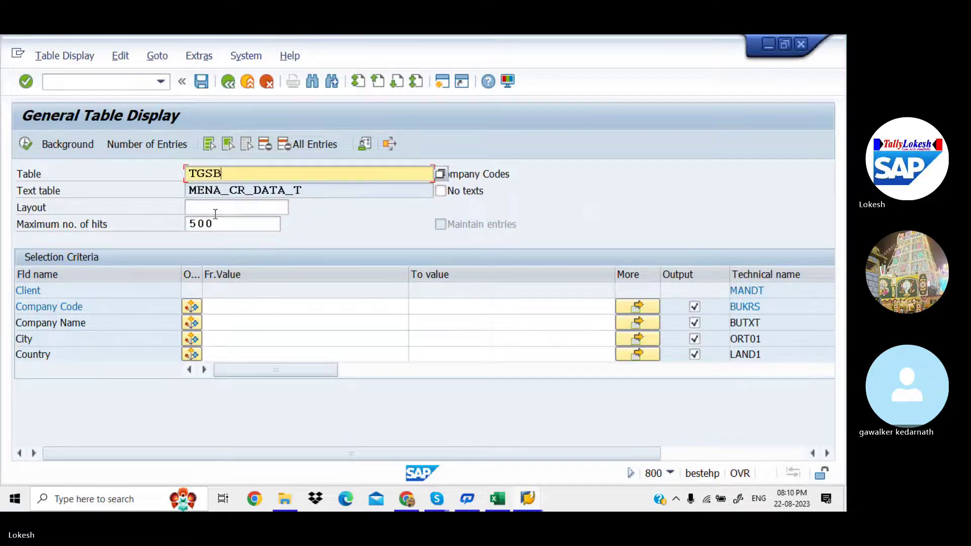
pyautogui.click(214, 213)
pyautogui.press('Return')
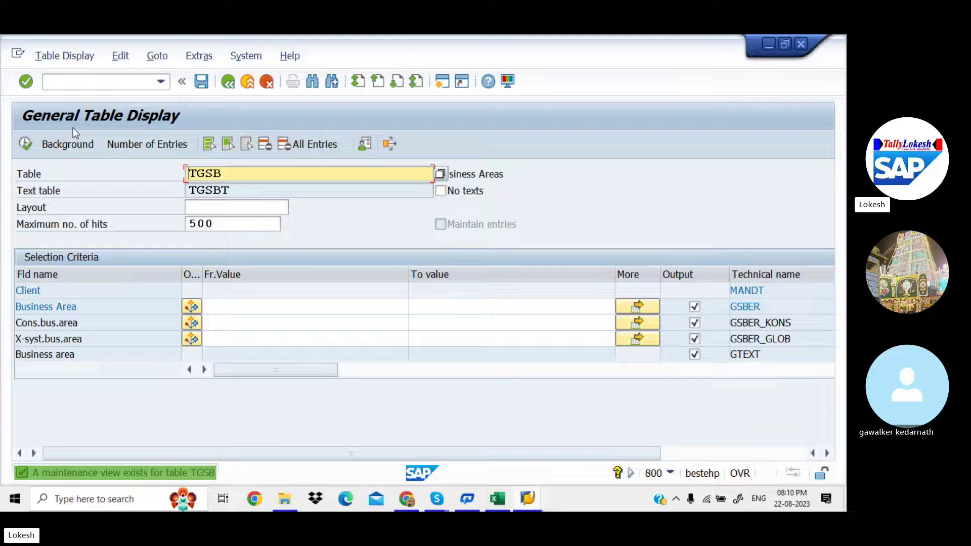
pyautogui.click(25, 143)
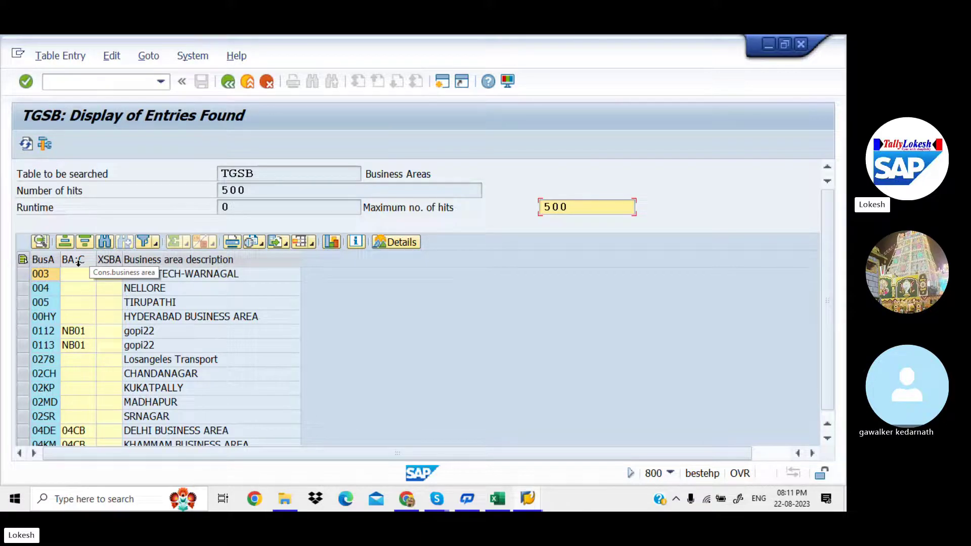
# Leave the TGSB entries and look up the chart of accounts table code in the Excel workbook
pyautogui.click(229, 84)
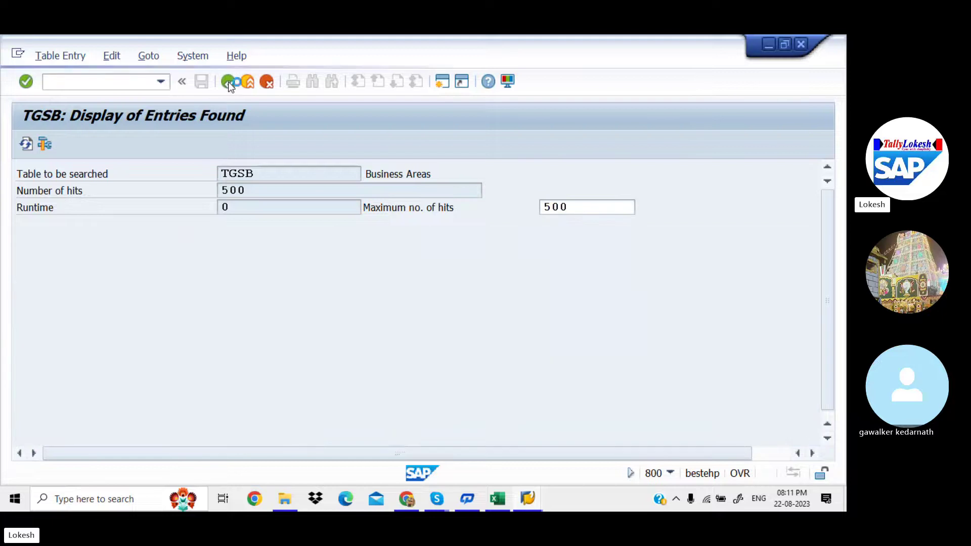
pyautogui.hotkey('alt', 'Tab')
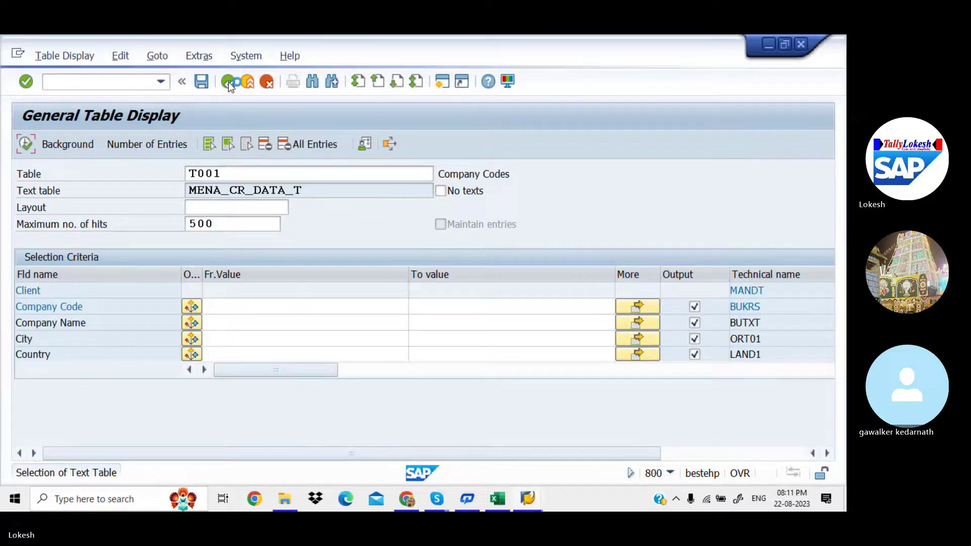
pyautogui.hotkey('alt', 'Tab')
pyautogui.hotkey('alt', 'Tab')
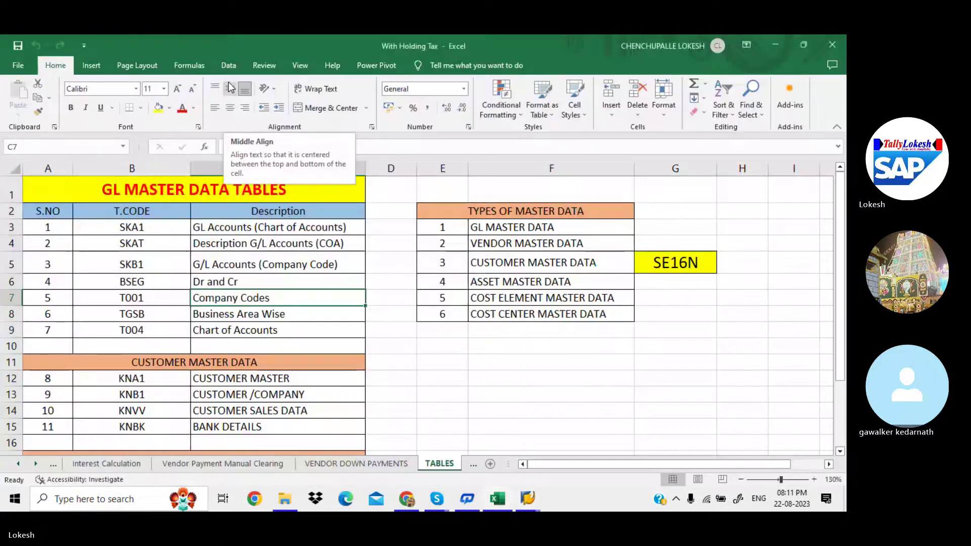
# Switch back to the SAP General Table Display session, replace the table with T004, and display its entries
pyautogui.hotkey('alt', 'Tab')
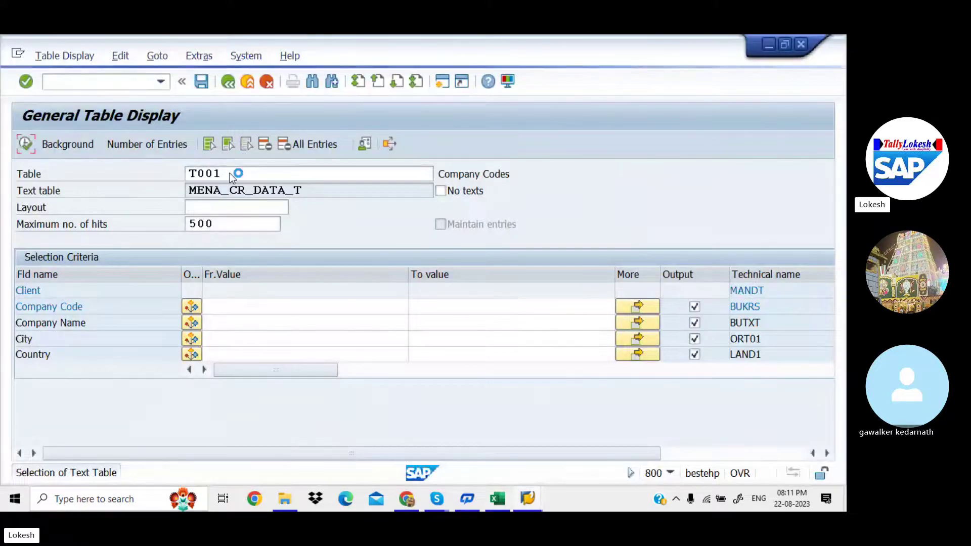
pyautogui.hotkey('alt', 'Tab')
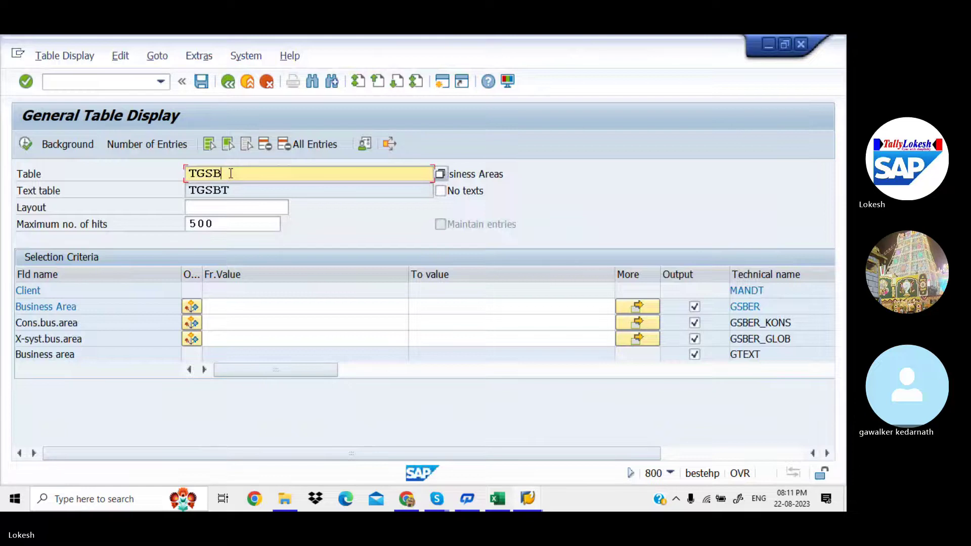
pyautogui.press('BackSpace')
pyautogui.press('BackSpace')
pyautogui.press('BackSpace')
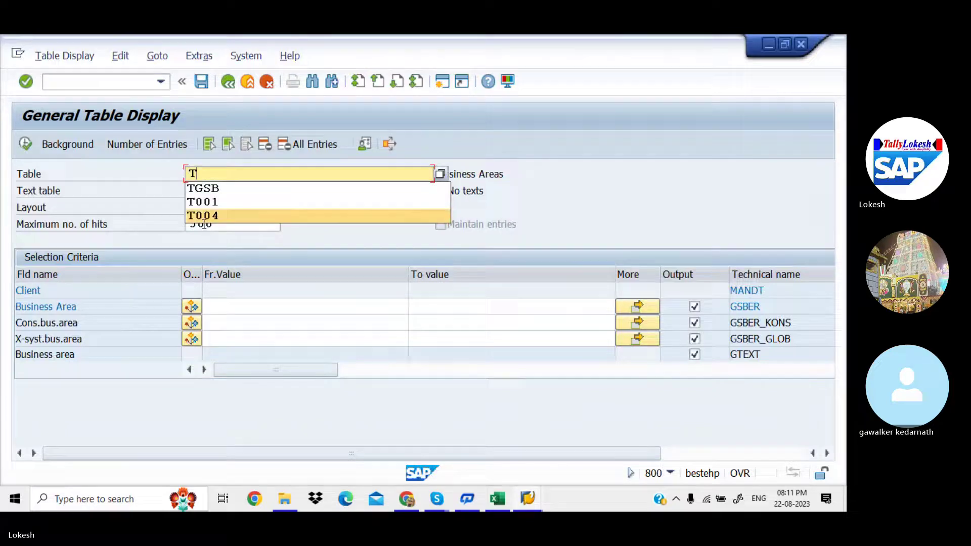
pyautogui.click(211, 216)
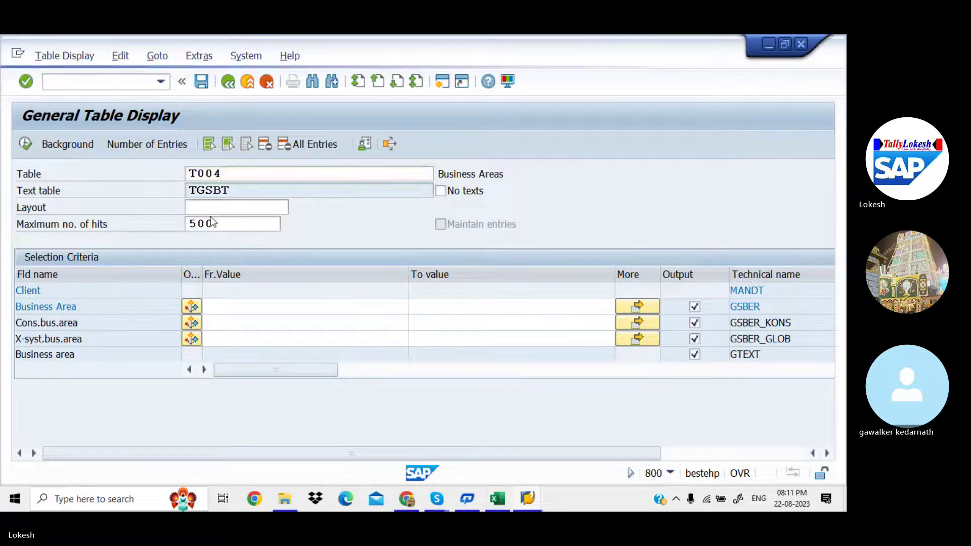
pyautogui.press('Return')
pyautogui.click(26, 145)
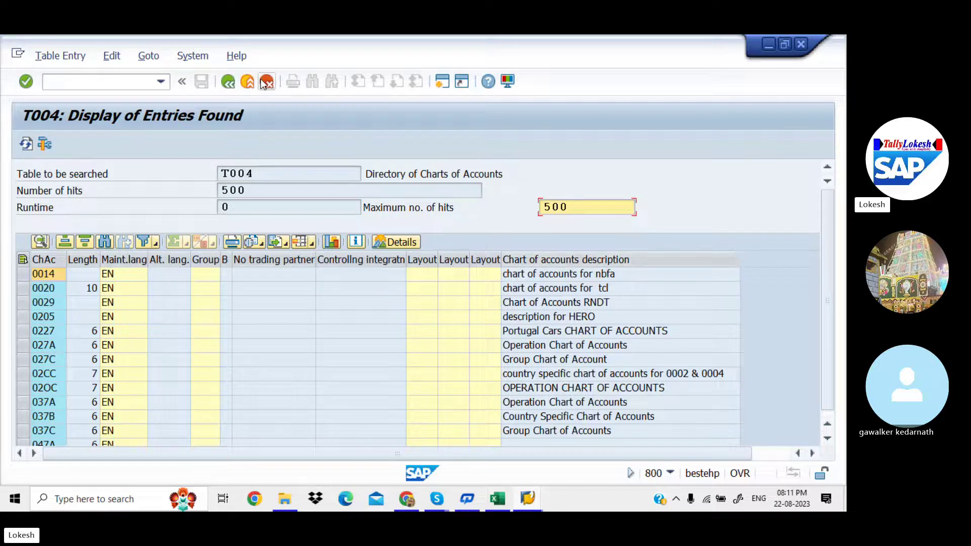
# Leave the T004 entries and look up the customer master table code under CUSTOMER MASTER DATA in the Excel workbook
pyautogui.click(233, 86)
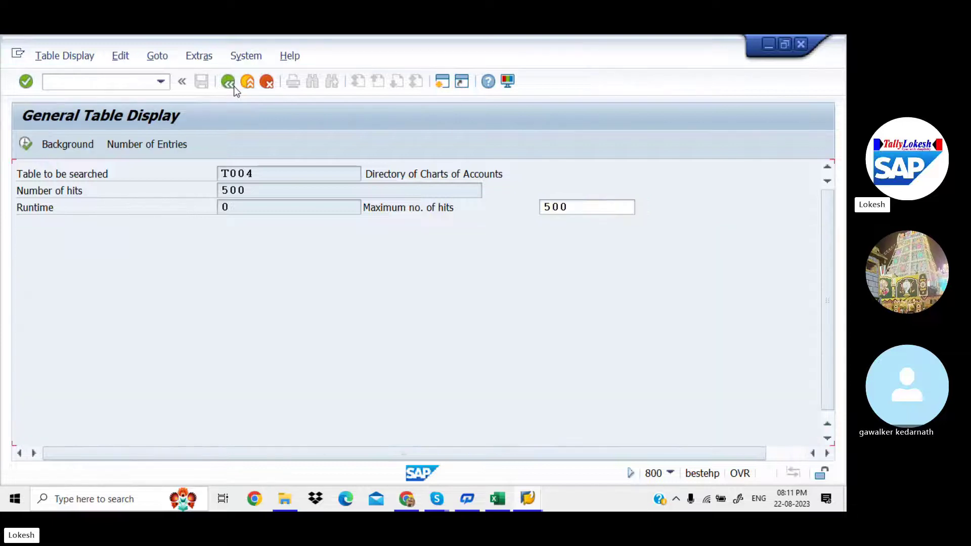
pyautogui.hotkey('alt', 'Tab')
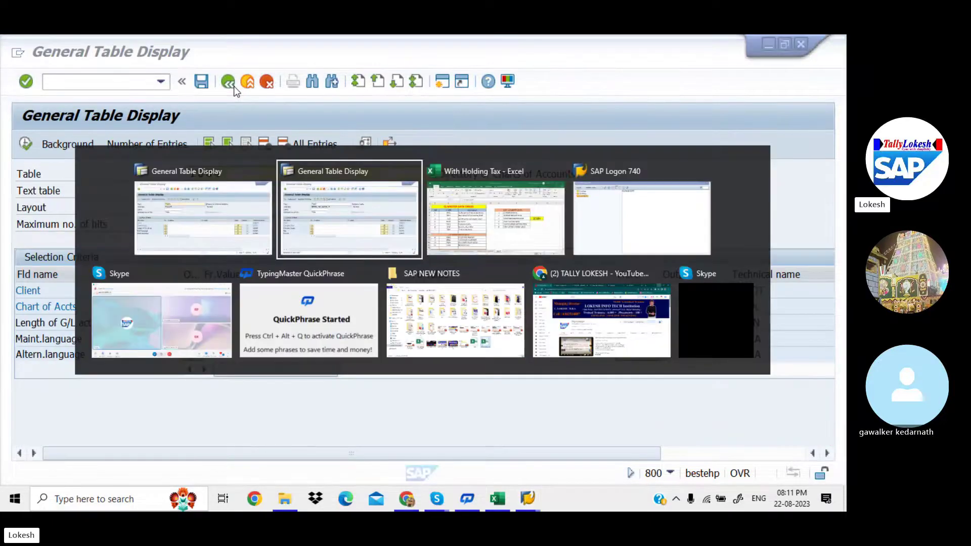
pyautogui.hotkey('alt', 'Tab')
pyautogui.click(257, 375)
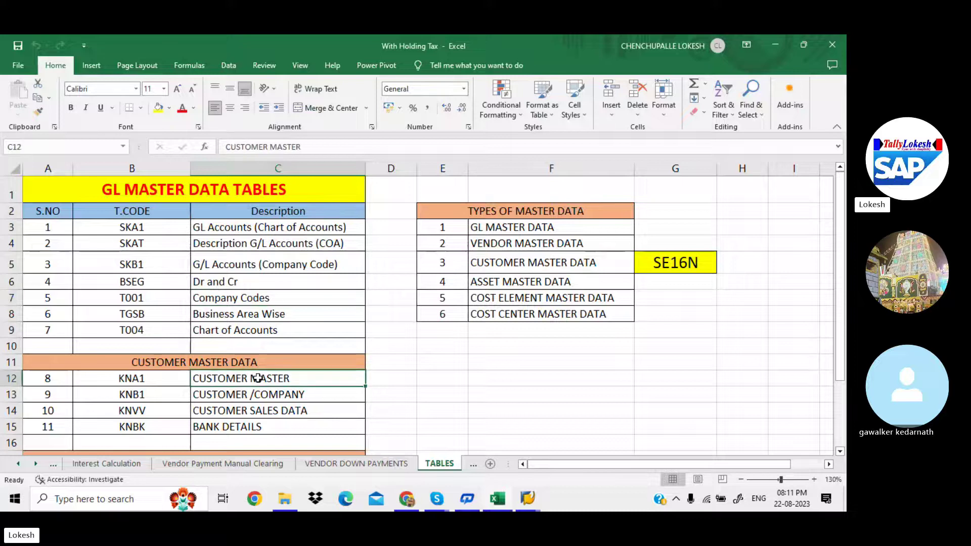
pyautogui.press('Down')
pyautogui.press('Down')
pyautogui.press('Down')
pyautogui.press('Down')
pyautogui.press('Down')
pyautogui.press('Down')
pyautogui.press('Down')
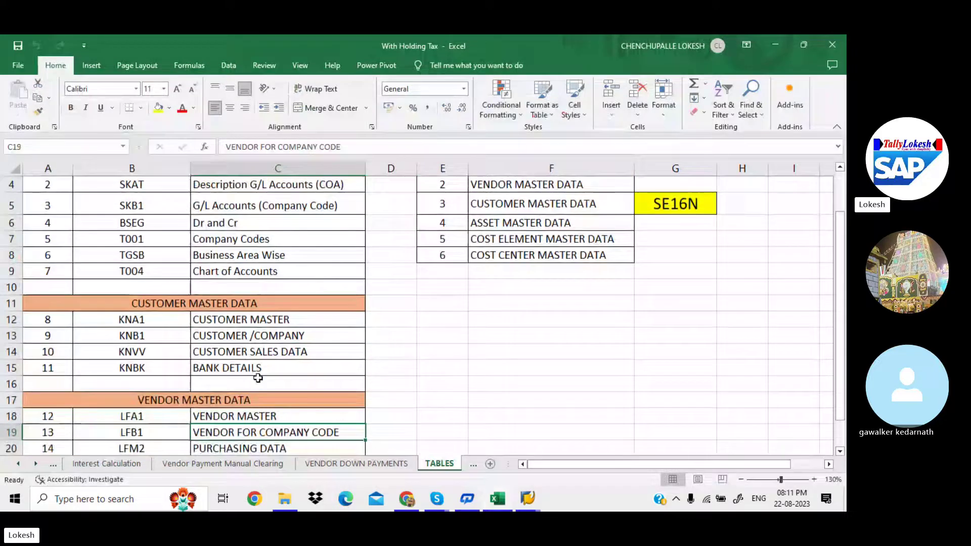
pyautogui.click(282, 321)
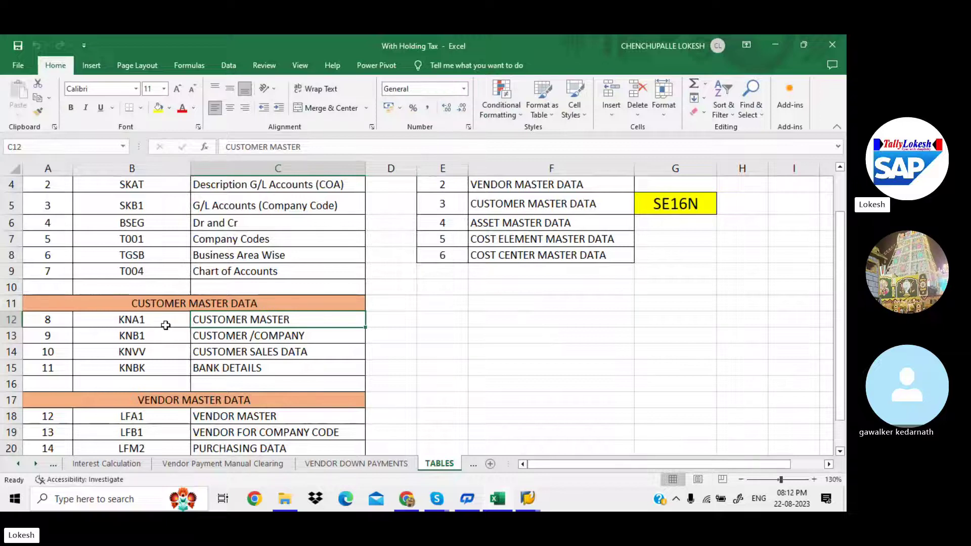
# Return to the SAP General Table Display session, replace the table with KNA1, and display its entries
pyautogui.hotkey('alt', 'Tab')
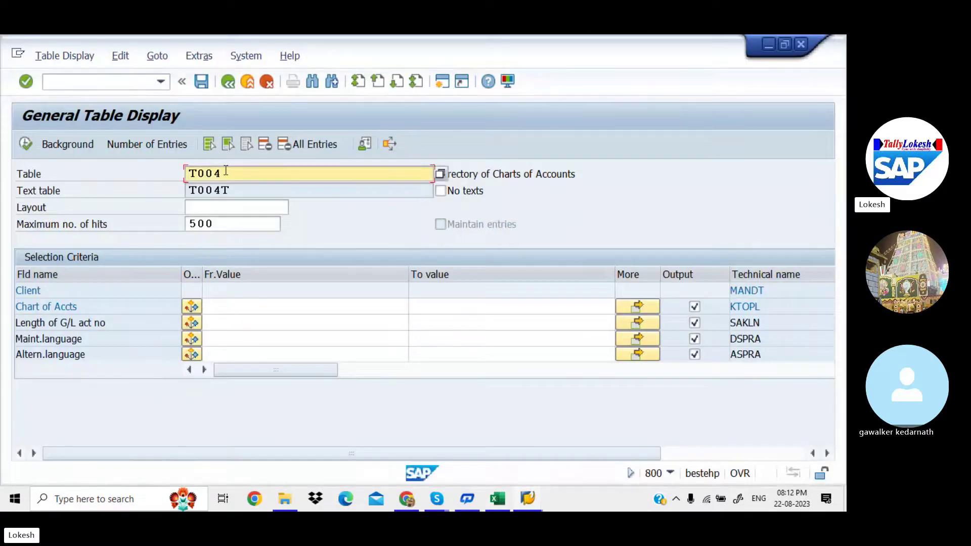
pyautogui.press('BackSpace')
pyautogui.press('BackSpace')
pyautogui.press('BackSpace')
pyautogui.press('BackSpace')
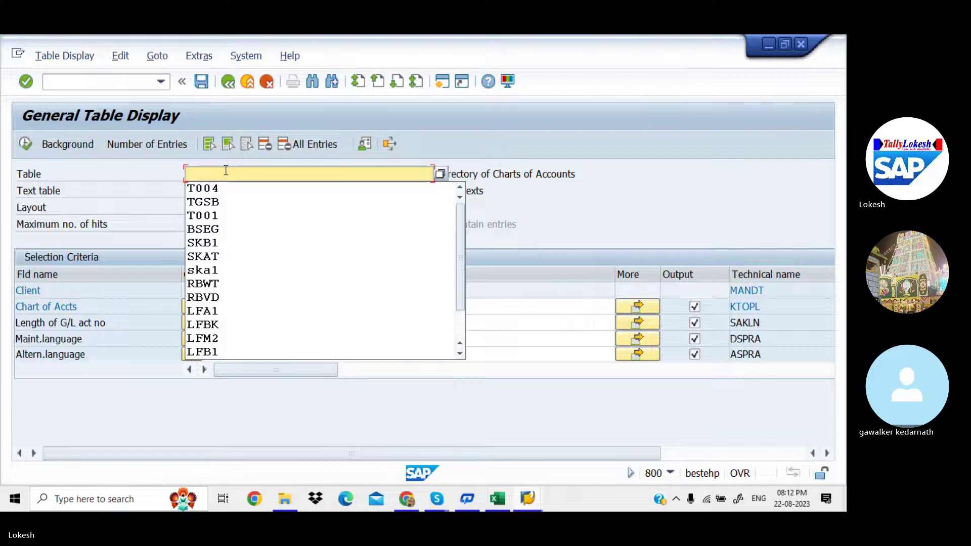
pyautogui.write('KNA1')
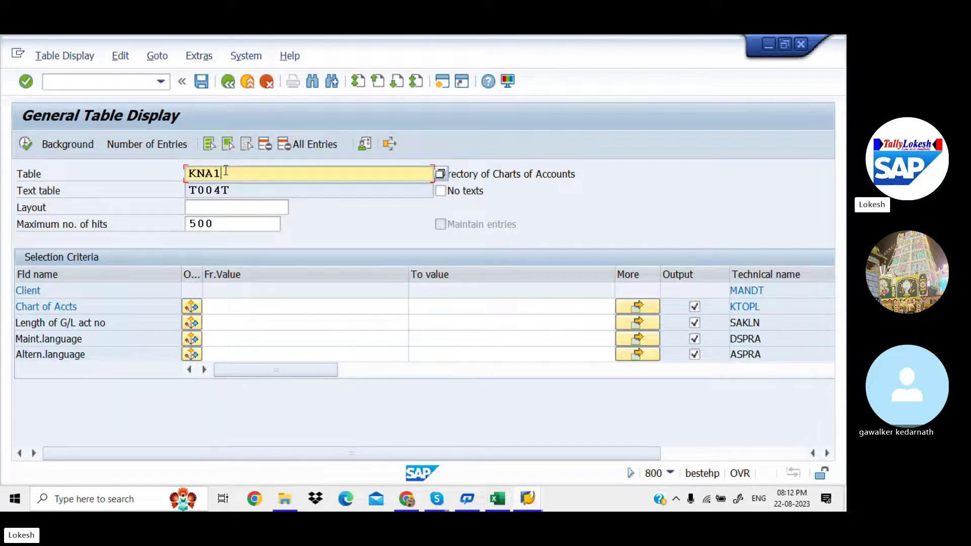
pyautogui.press('Return')
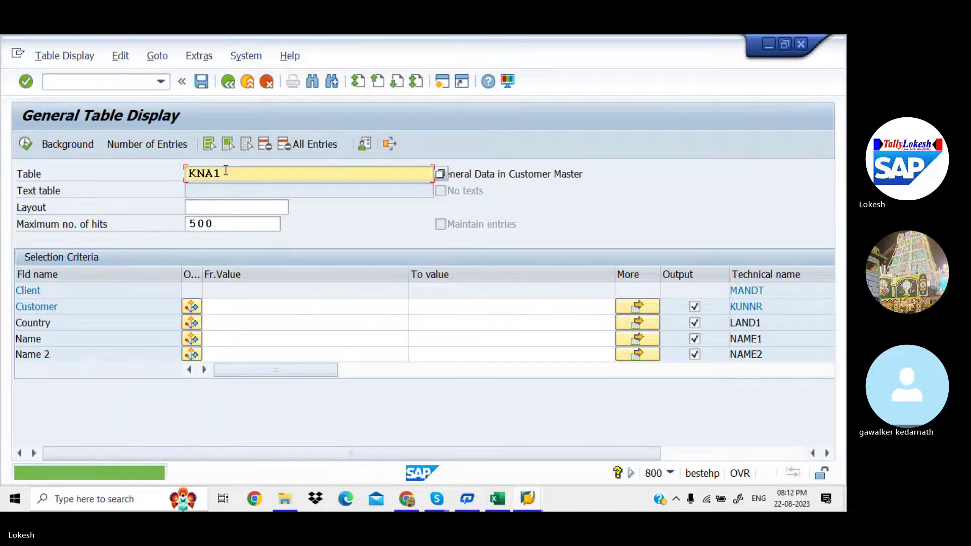
pyautogui.click(231, 310)
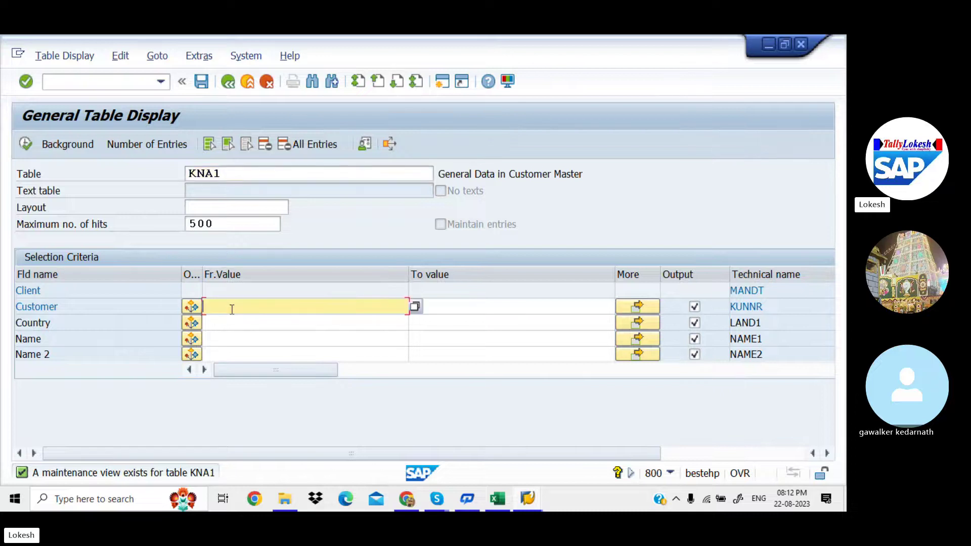
pyautogui.click(26, 145)
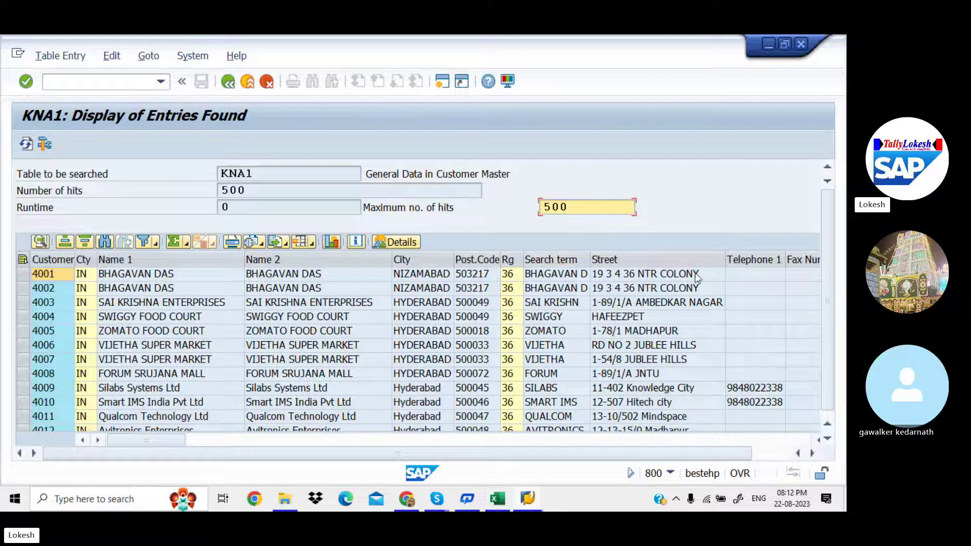
# Examine the KNA1 customer rows and address columns, and look up the customer/company table code in the Excel workbook
pyautogui.moveTo(728, 456); pyautogui.dragTo(782, 447)
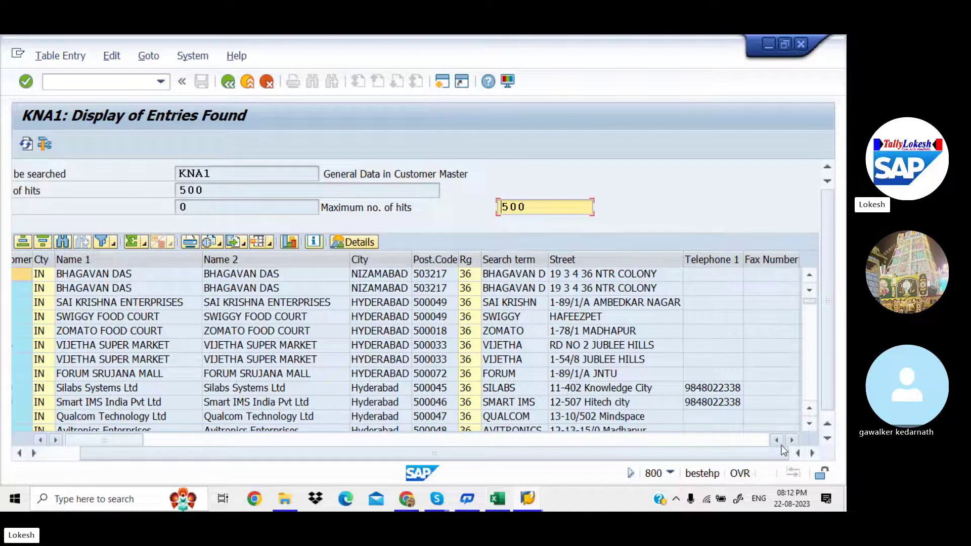
pyautogui.click(811, 356)
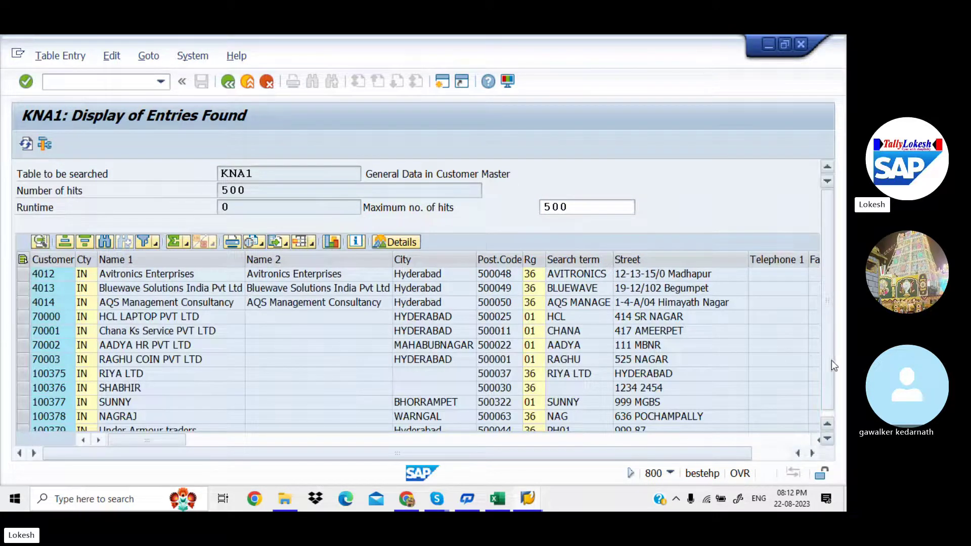
pyautogui.scroll(-1, 834, 377)
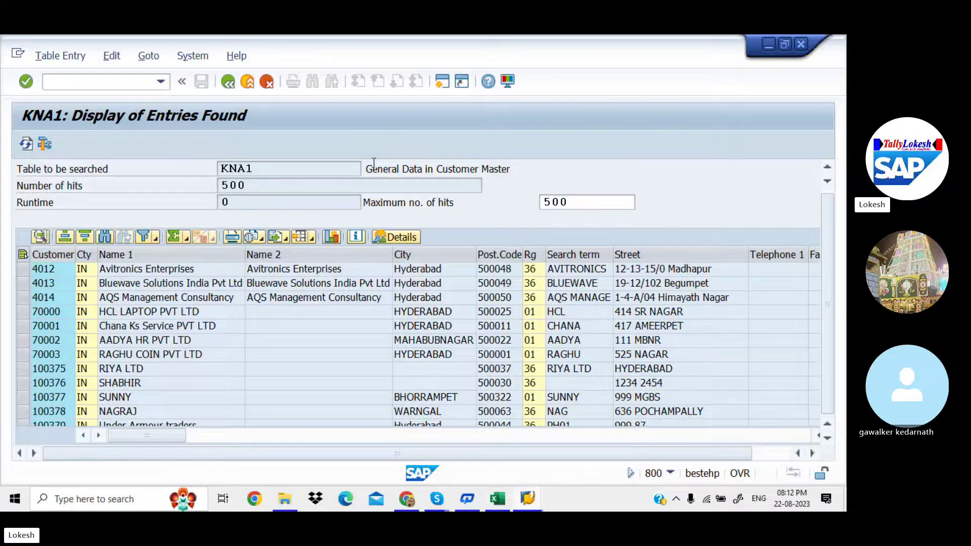
pyautogui.hotkey('alt', 'Tab')
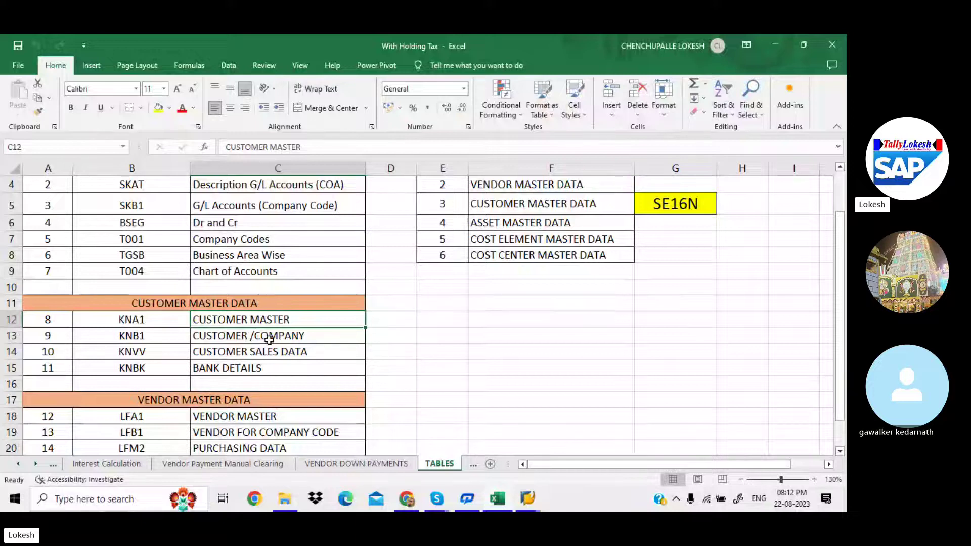
# Return to SAP, leave the KNA1 entries, and display the entries of table KNB1
pyautogui.hotkey('alt', 'Tab')
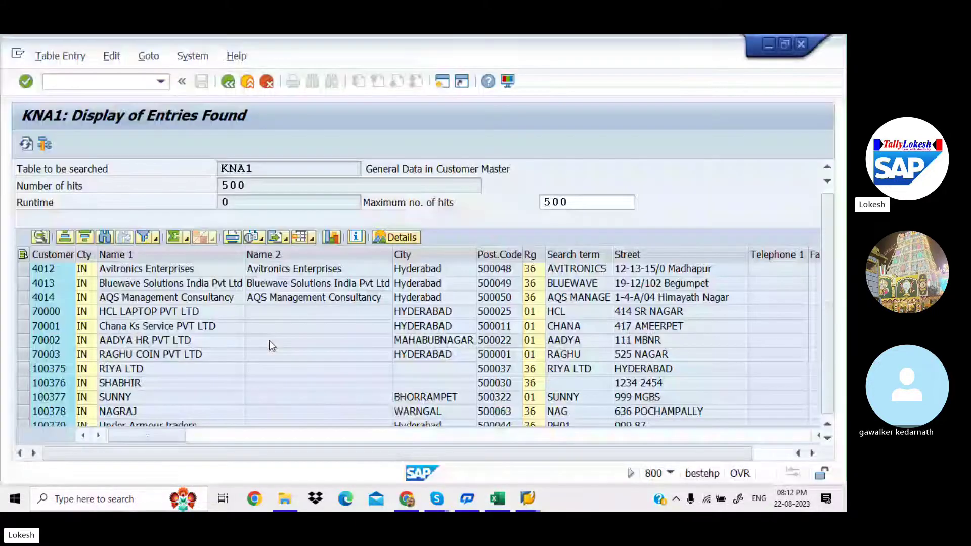
pyautogui.click(228, 81)
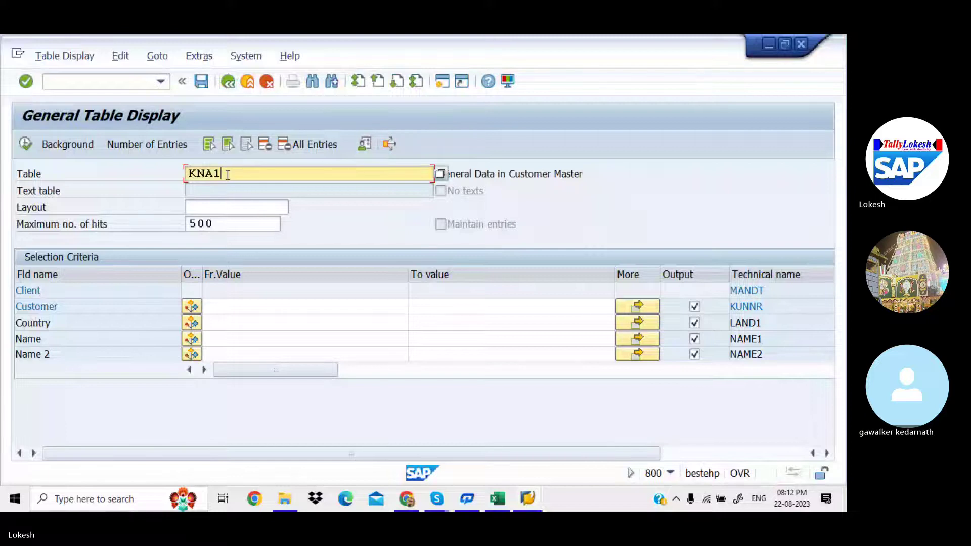
pyautogui.press('BackSpace')
pyautogui.press('BackSpace')
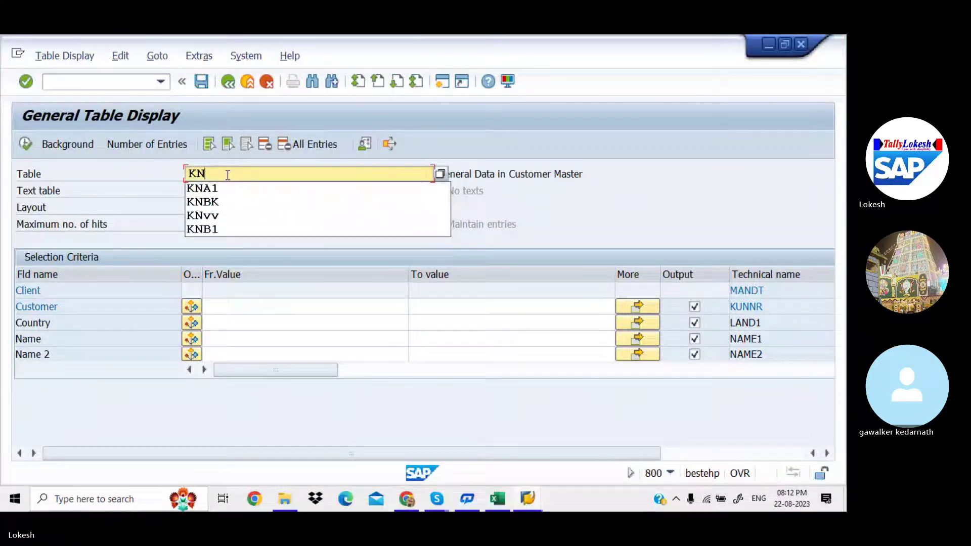
pyautogui.press('Down')
pyautogui.press('Down')
pyautogui.press('Down')
pyautogui.press('Down')
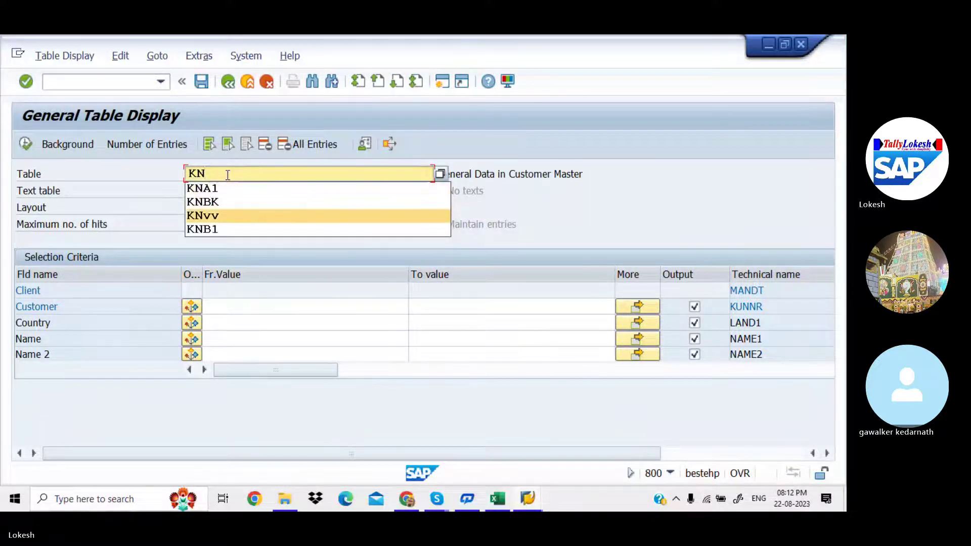
pyautogui.press('Return')
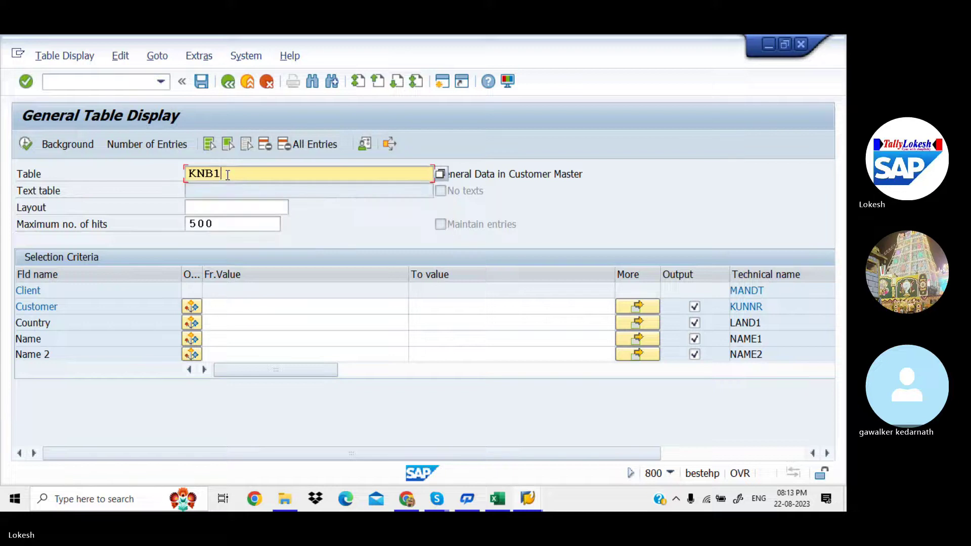
pyautogui.click(21, 145)
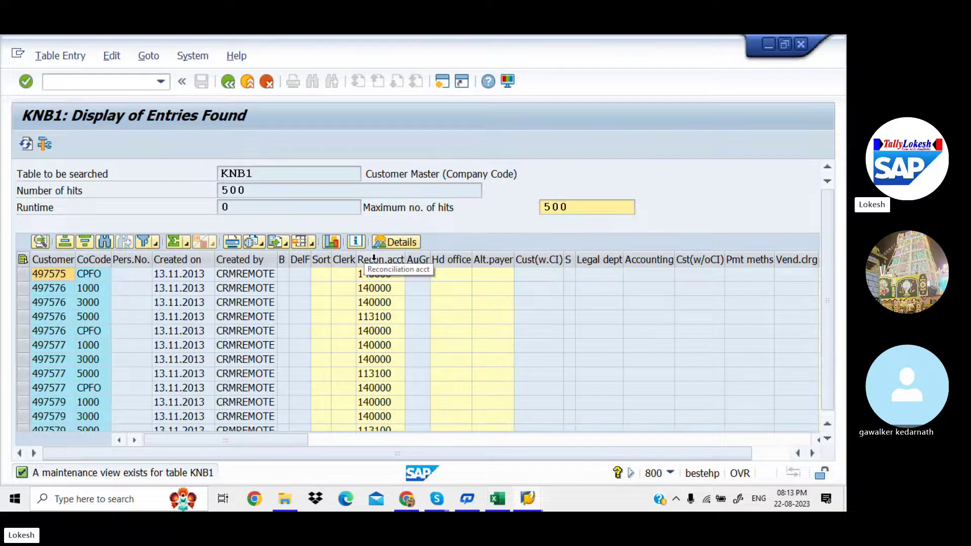
# Look up the customer sales data table code in the Excel workbook, and display the entries of table KNVV in SAP
pyautogui.hotkey('alt', 'Tab')
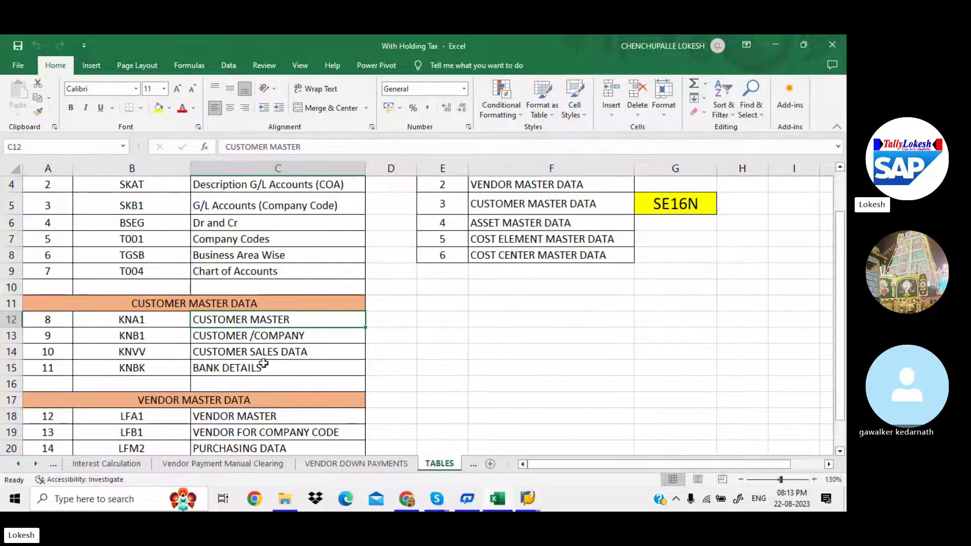
pyautogui.hotkey('alt', 'Tab')
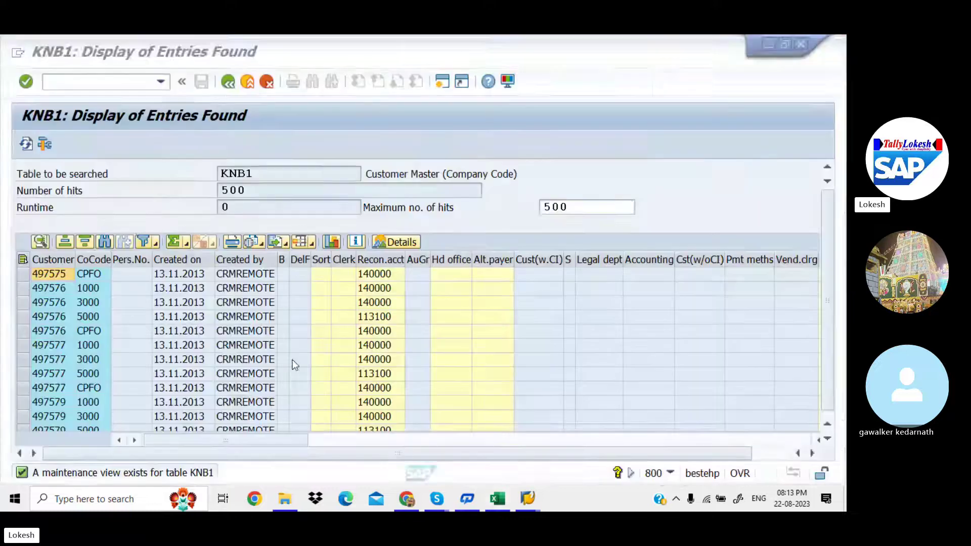
pyautogui.click(229, 82)
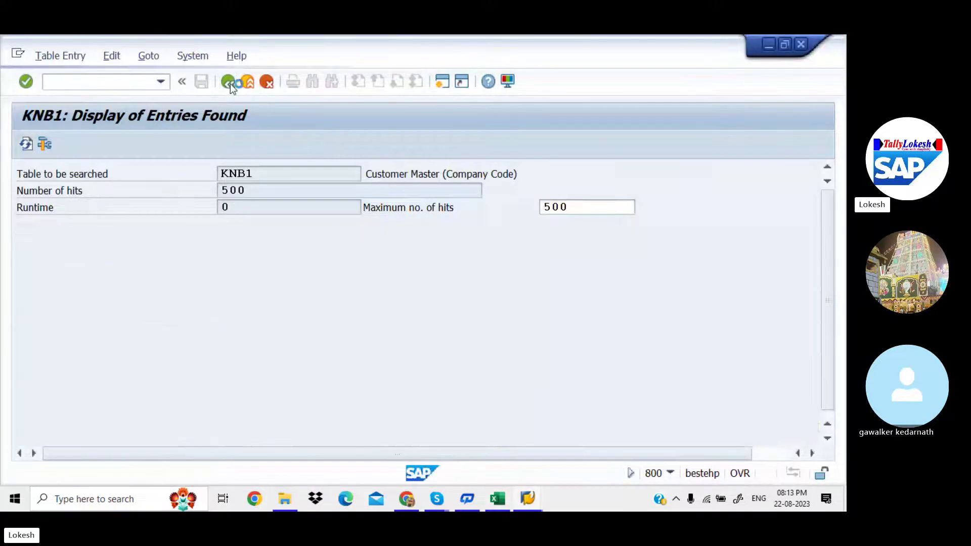
pyautogui.press('BackSpace')
pyautogui.press('BackSpace')
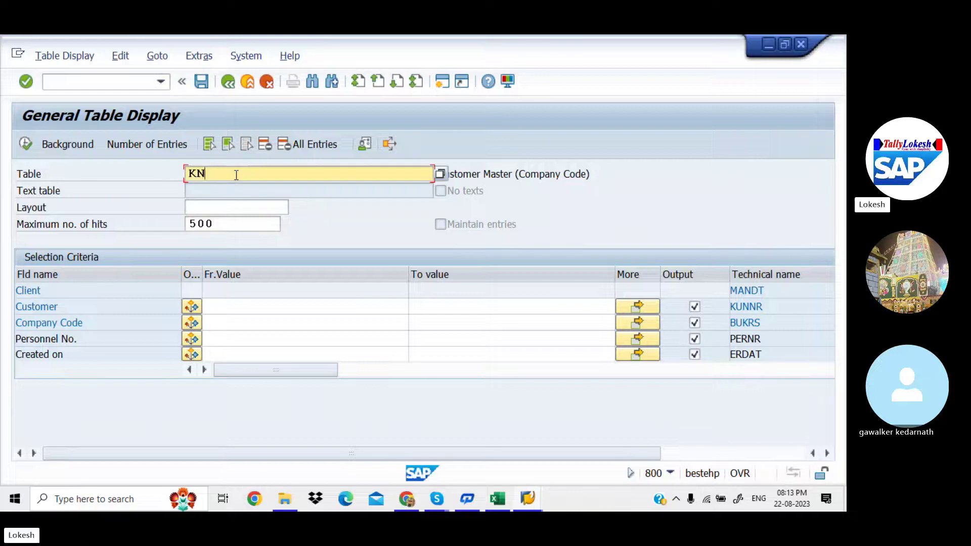
pyautogui.press('Down')
pyautogui.press('Down')
pyautogui.press('Down')
pyautogui.press('Down')
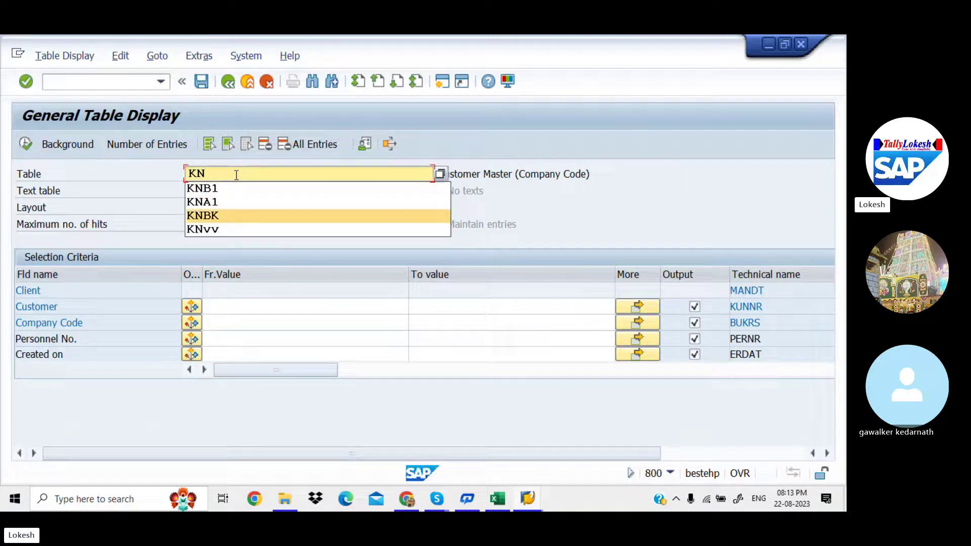
pyautogui.press('Return')
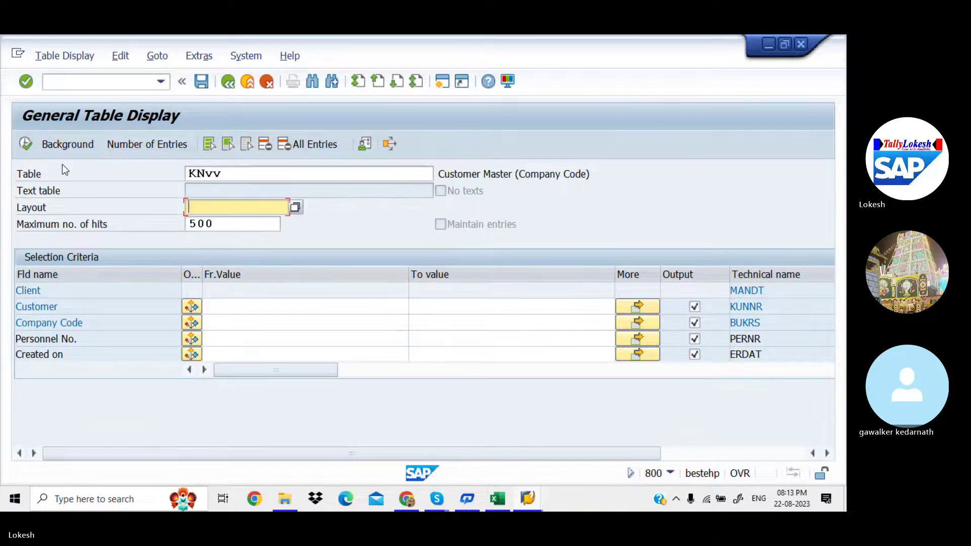
pyautogui.click(28, 144)
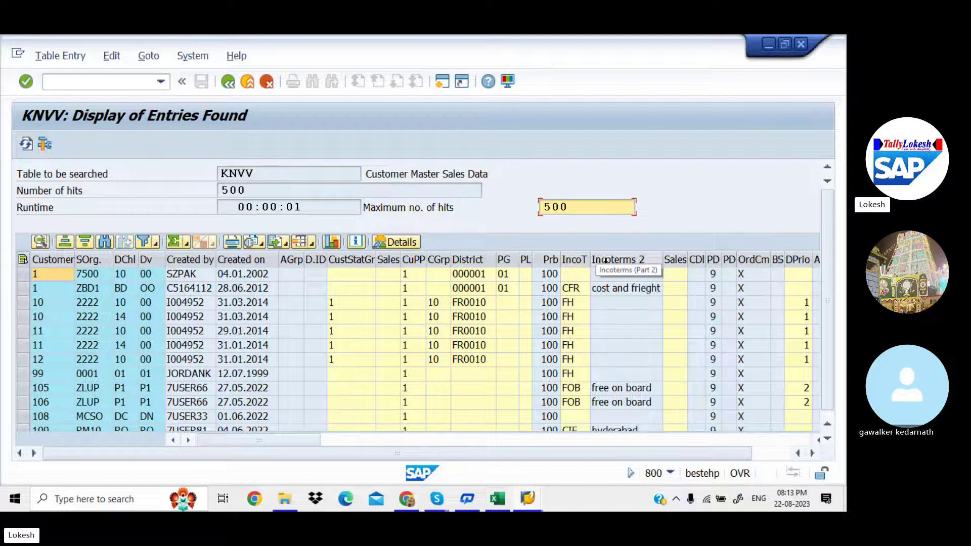
# Leave the KNVV entries and look up the customer bank details table code in the Excel workbook
pyautogui.click(229, 83)
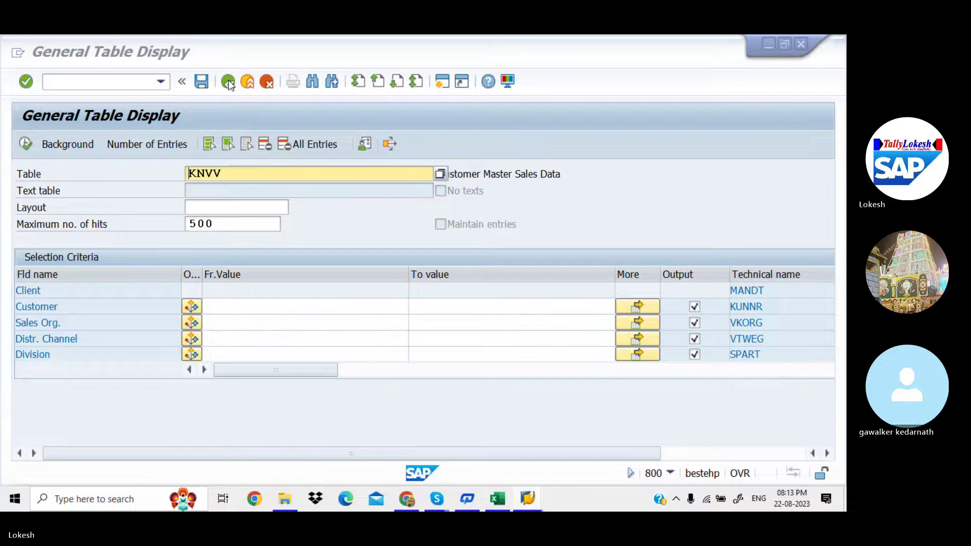
pyautogui.hotkey('alt', 'Tab')
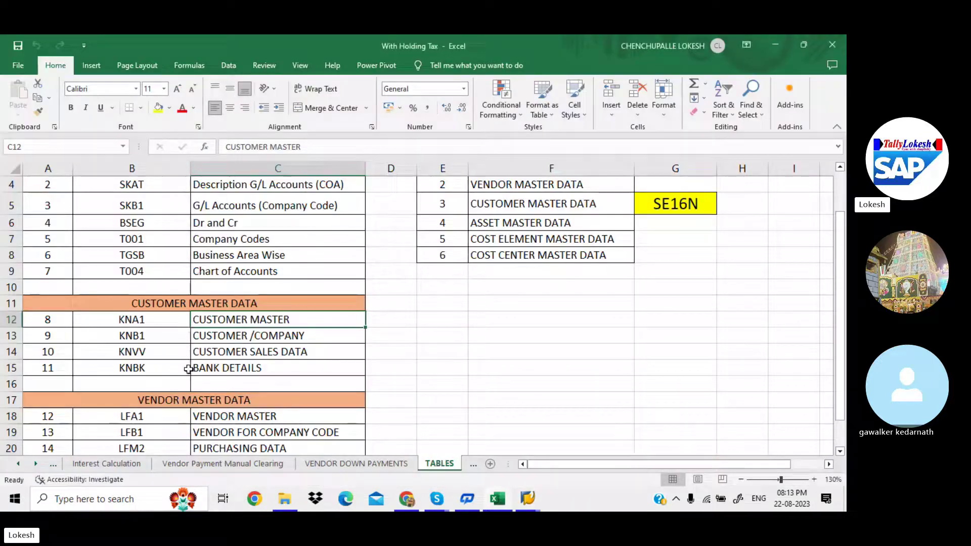
# Return to SAP and display the entries of table KNBK
pyautogui.hotkey('alt', 'Tab')
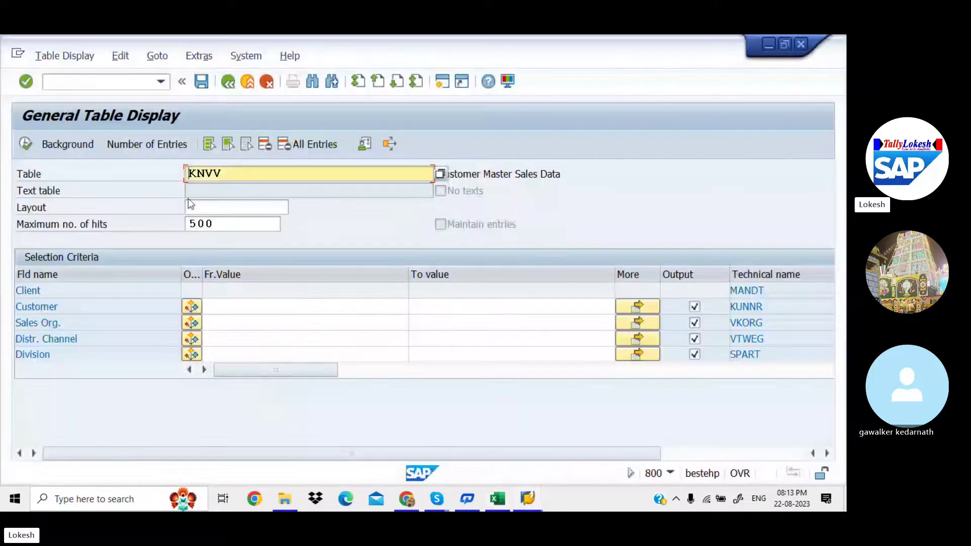
pyautogui.press('BackSpace')
pyautogui.press('BackSpace')
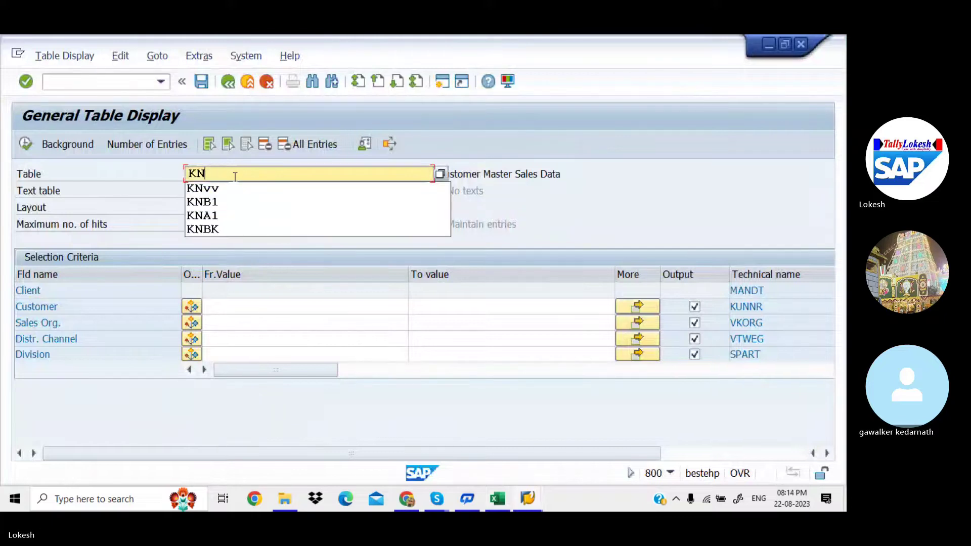
pyautogui.click(208, 227)
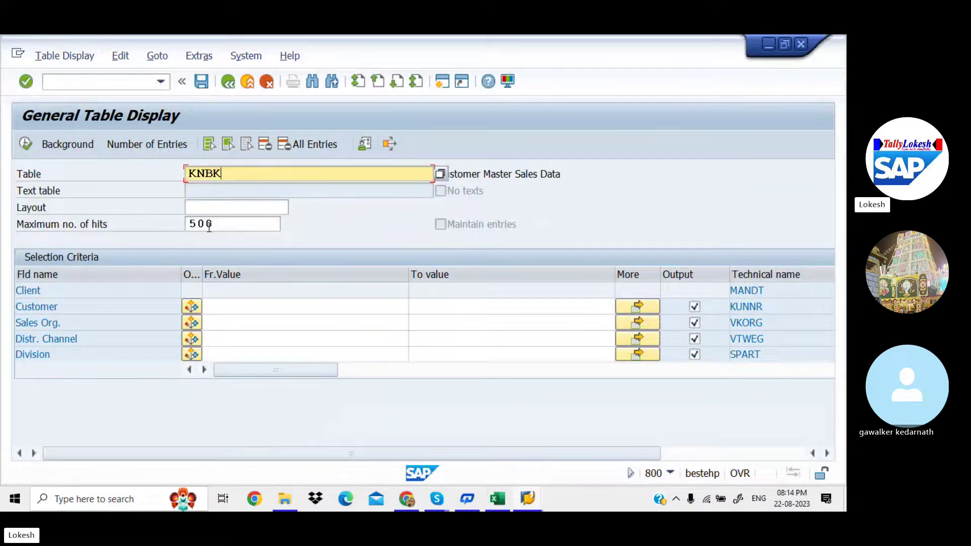
pyautogui.click(26, 144)
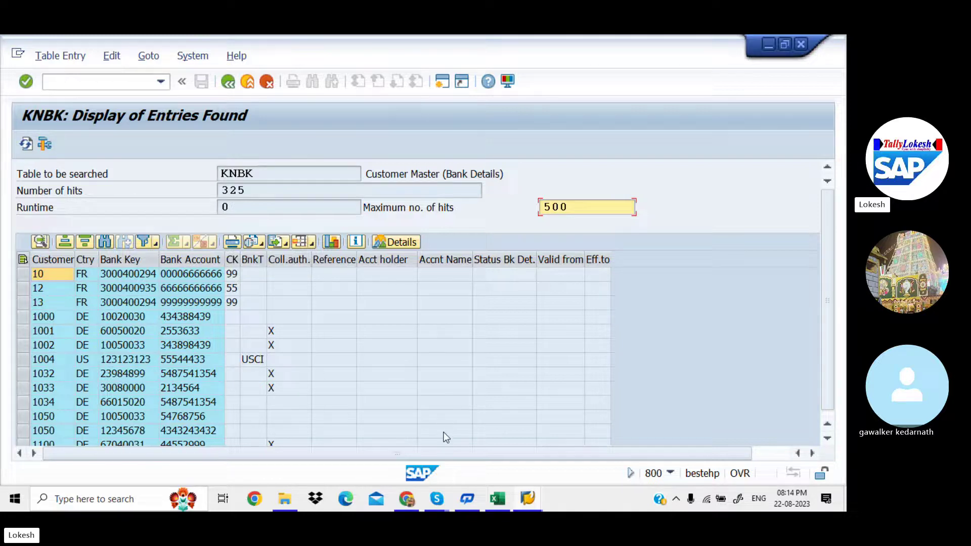
pyautogui.moveTo(447, 448); pyautogui.dragTo(272, 413)
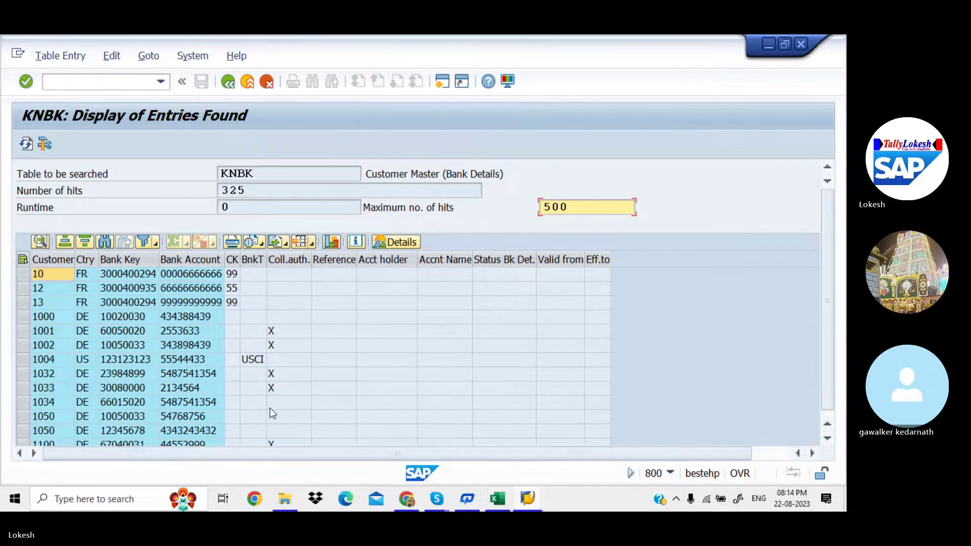
# Leave the KNBK entries and look up the vendor master table code in the Excel workbook's TABLES sheet
pyautogui.click(228, 82)
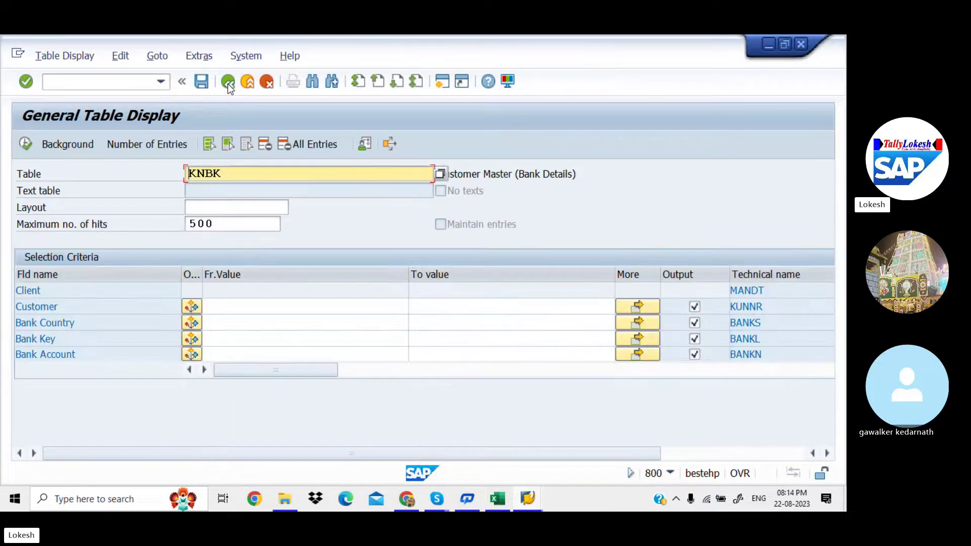
pyautogui.hotkey('alt', 'Tab')
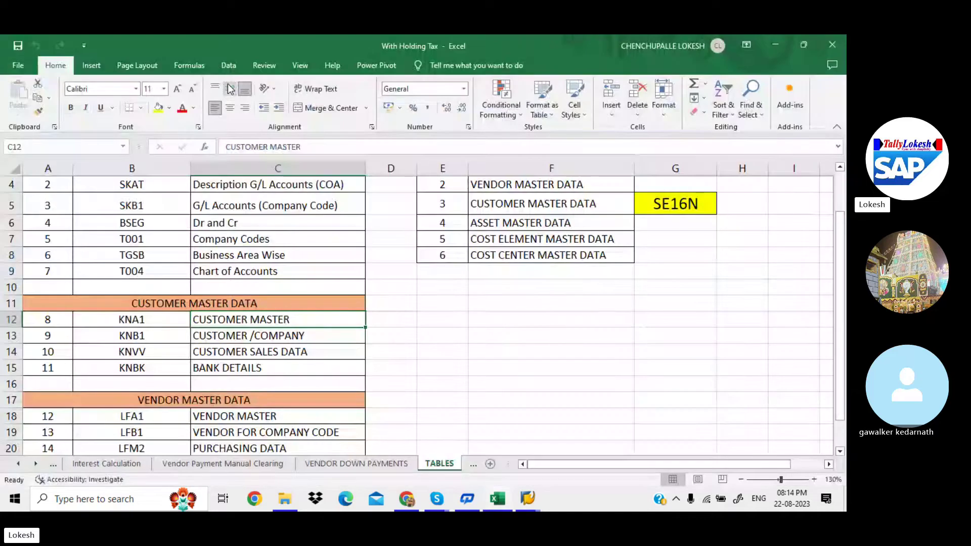
pyautogui.press('Down')
pyautogui.press('Down')
pyautogui.press('Down')
pyautogui.press('Down')
pyautogui.press('Down')
pyautogui.press('Down')
pyautogui.press('Down')
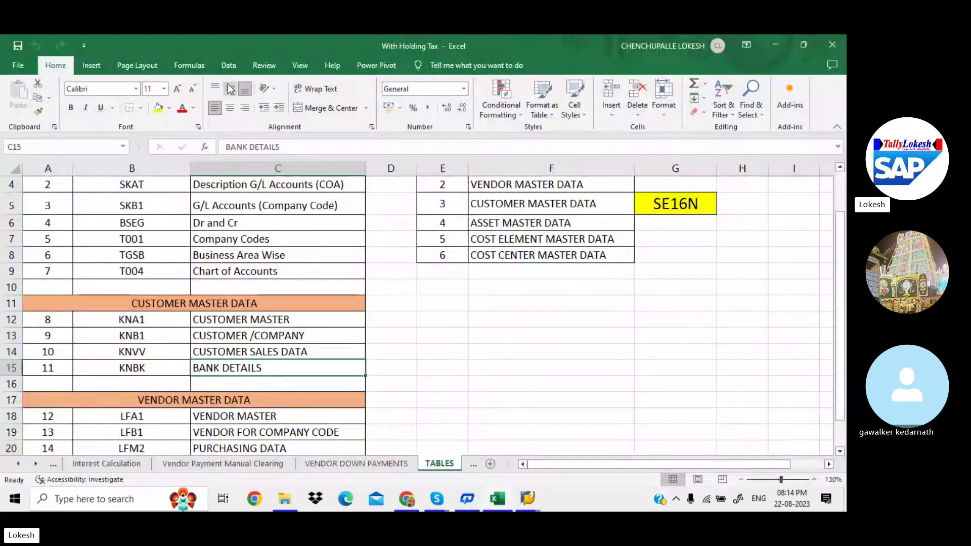
pyautogui.press('Down')
pyautogui.press('Down')
pyautogui.press('Down')
pyautogui.press('Down')
pyautogui.press('Down')
pyautogui.press('Down')
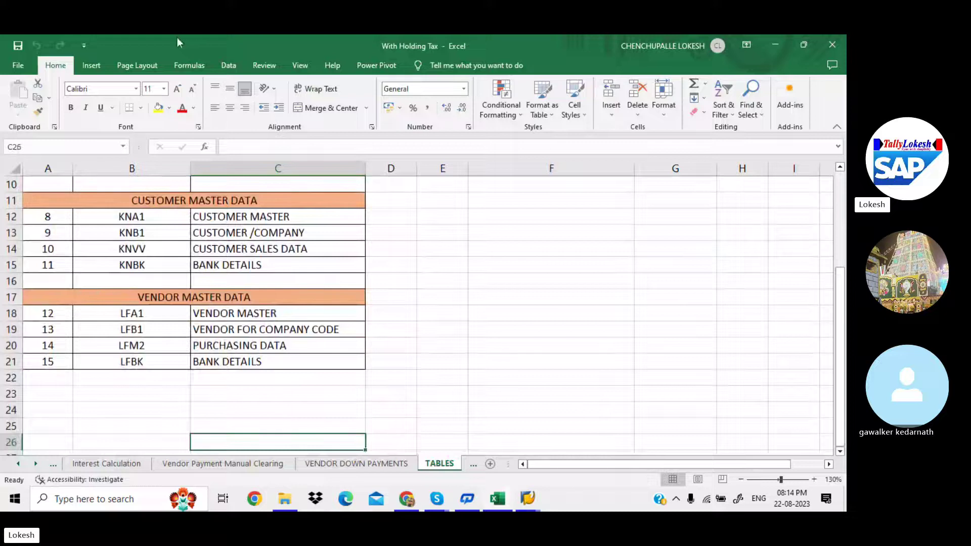
pyautogui.click(232, 314)
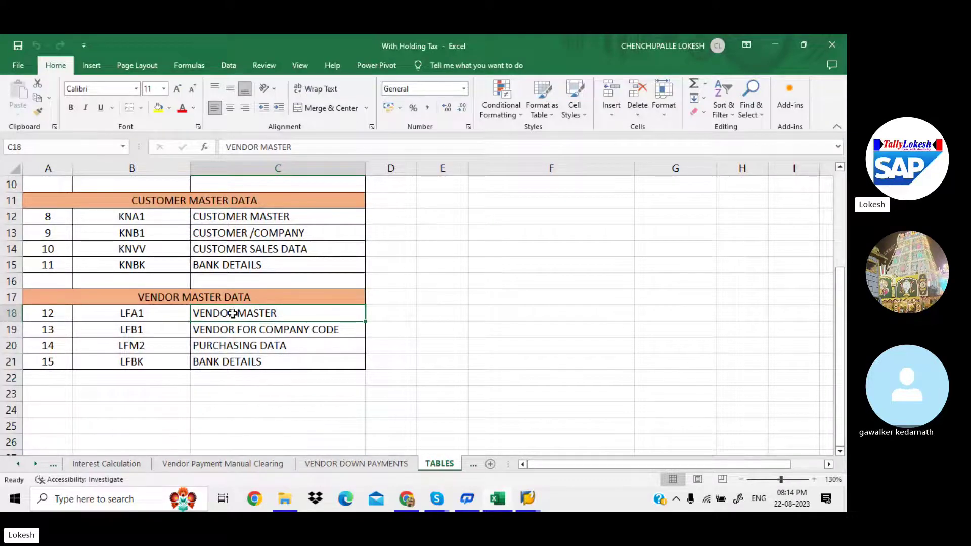
# Switch back to SAP and display the entries of table LFA1
pyautogui.hotkey('alt', 'Tab')
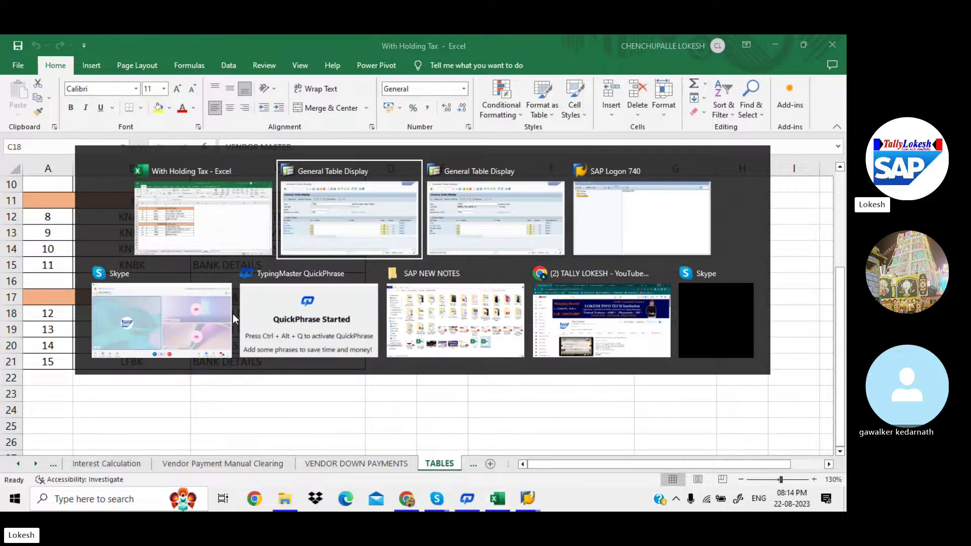
pyautogui.press('BackSpace')
pyautogui.press('BackSpace')
pyautogui.press('BackSpace')
pyautogui.press('BackSpace')
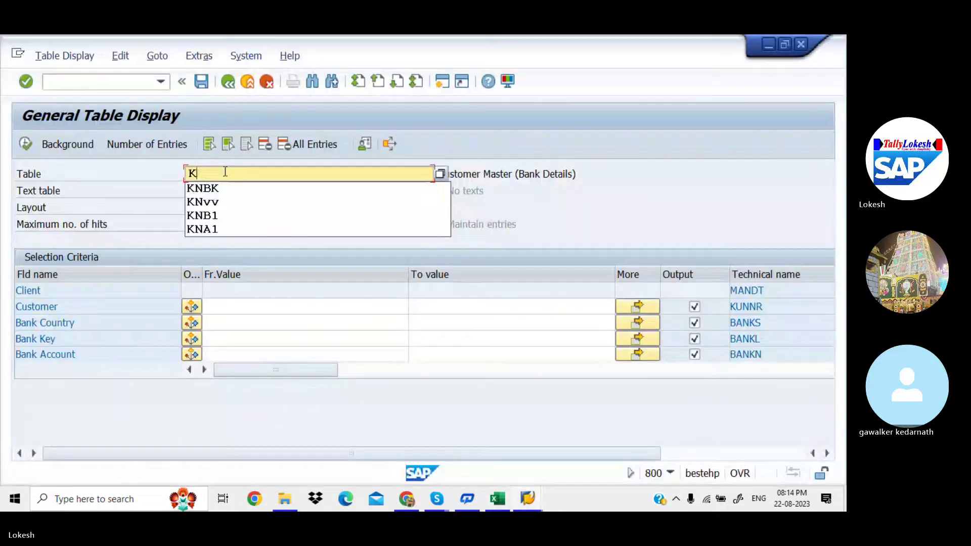
pyautogui.write('LFA1')
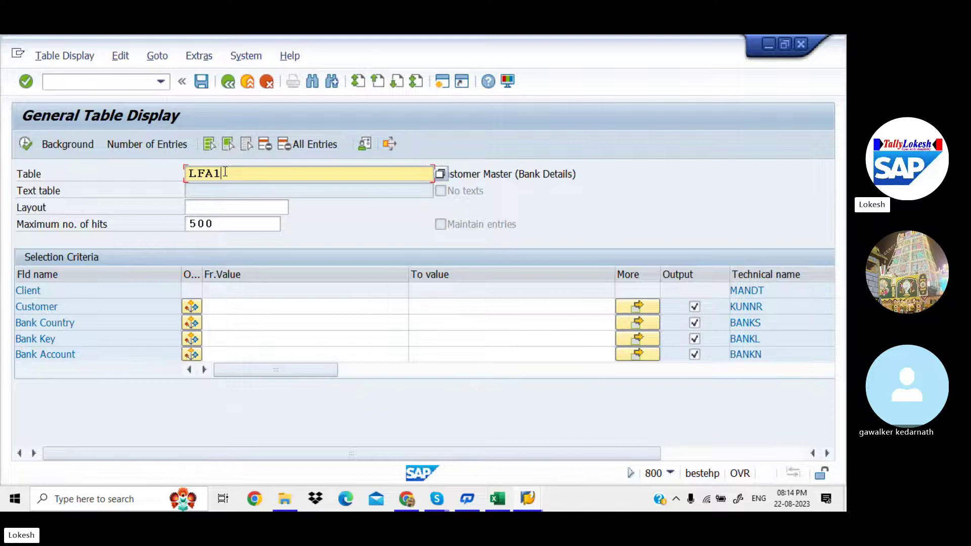
pyautogui.press('Return')
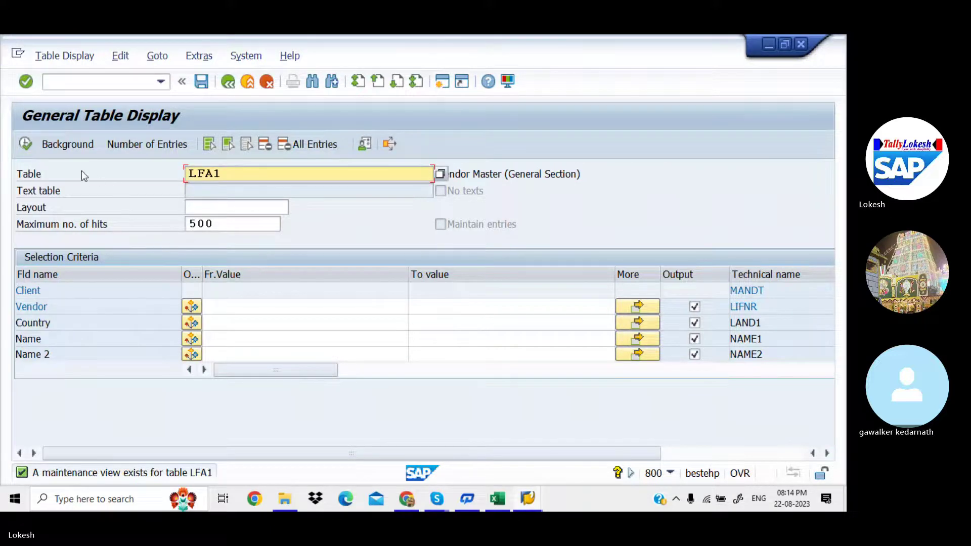
pyautogui.click(24, 145)
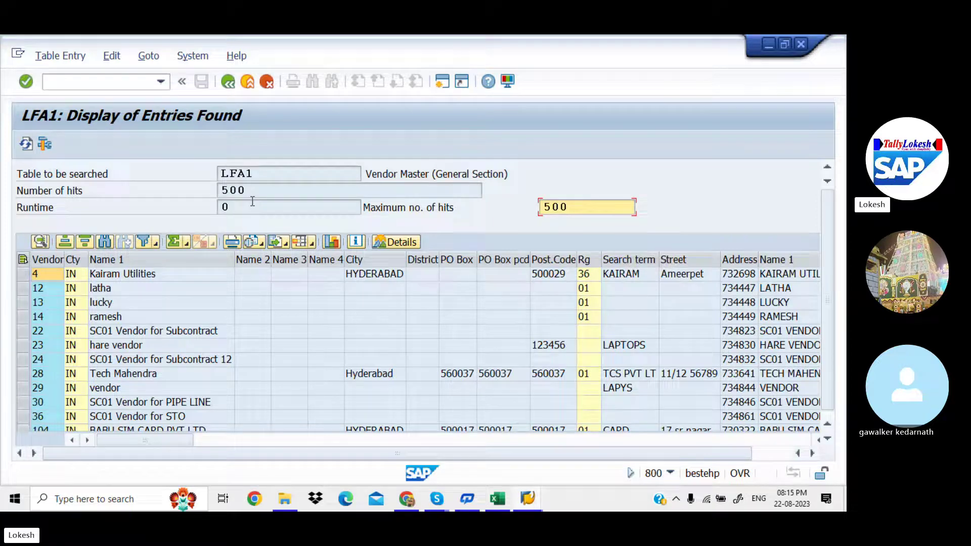
pyautogui.moveTo(659, 447); pyautogui.dragTo(635, 445)
pyautogui.moveTo(809, 359); pyautogui.dragTo(839, 402)
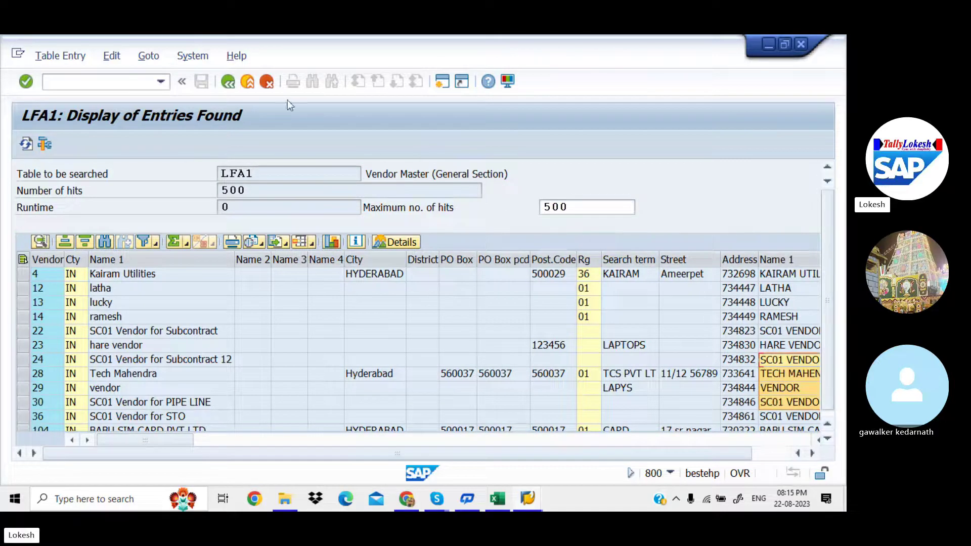
# Look up the vendor company code table in the Excel workbook, and display the entries of table LFB1 in SAP
pyautogui.click(228, 82)
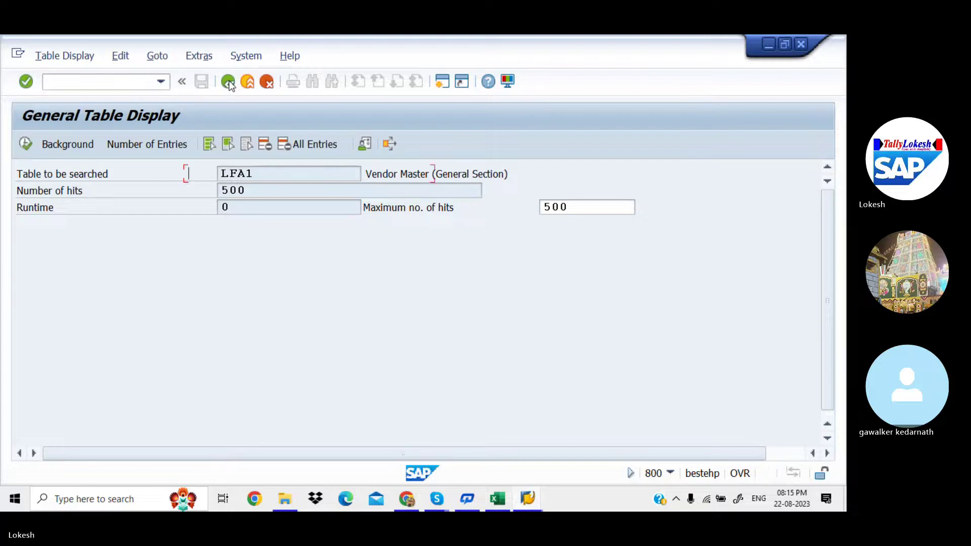
pyautogui.hotkey('alt', 'Tab')
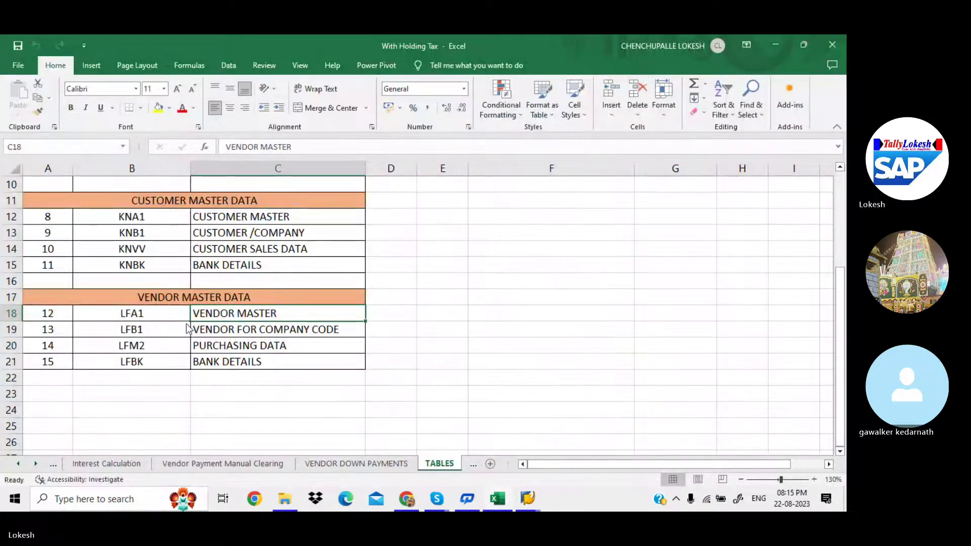
pyautogui.hotkey('alt', 'Tab')
pyautogui.press('BackSpace')
pyautogui.press('BackSpace')
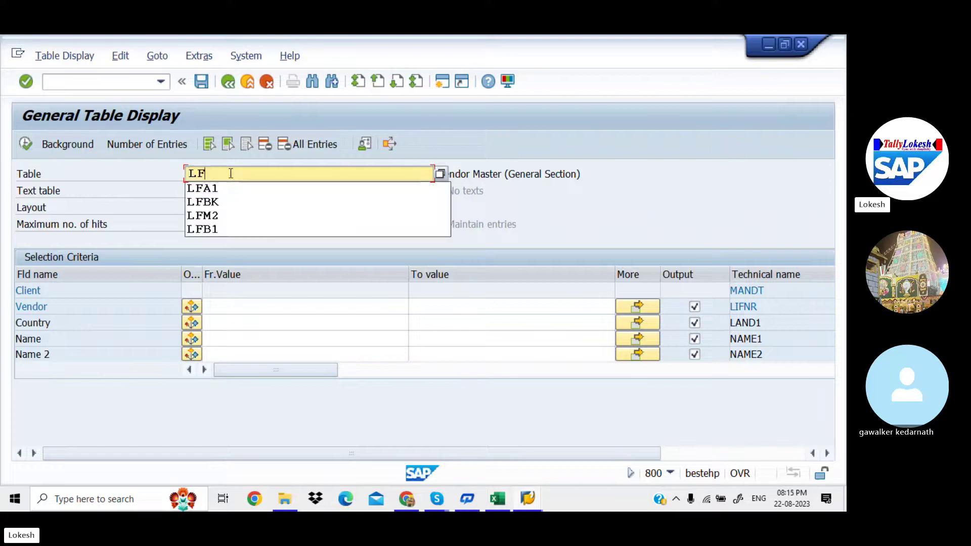
pyautogui.write('B1')
pyautogui.press('Tab')
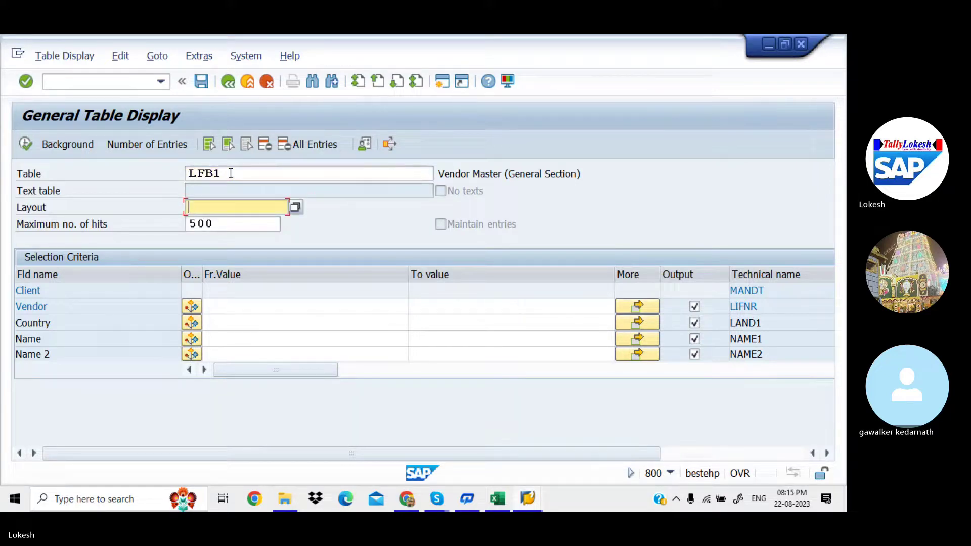
pyautogui.click(29, 143)
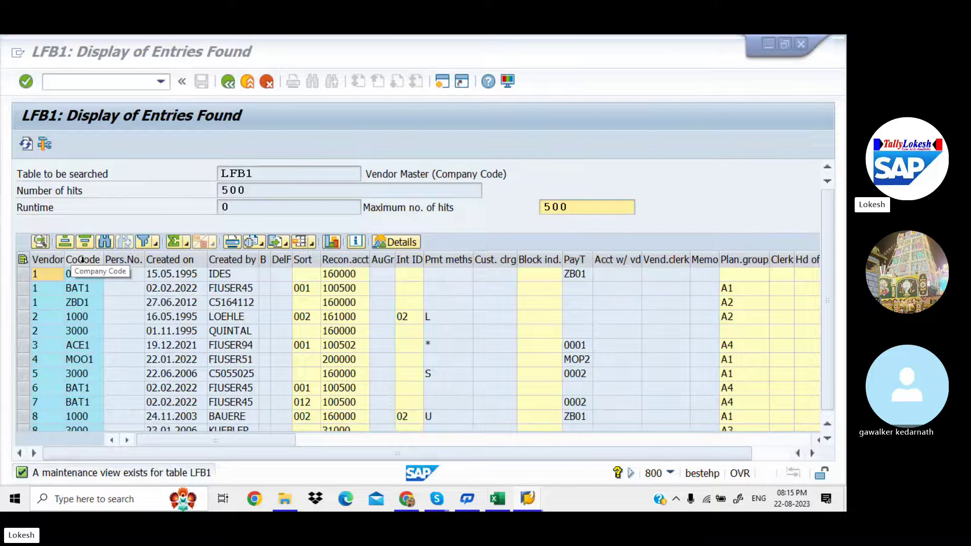
# Compare the LFB1 entries with their description in the Excel workbook, and look up the vendor purchasing data table code
pyautogui.hotkey('alt', 'Tab')
pyautogui.click(331, 331)
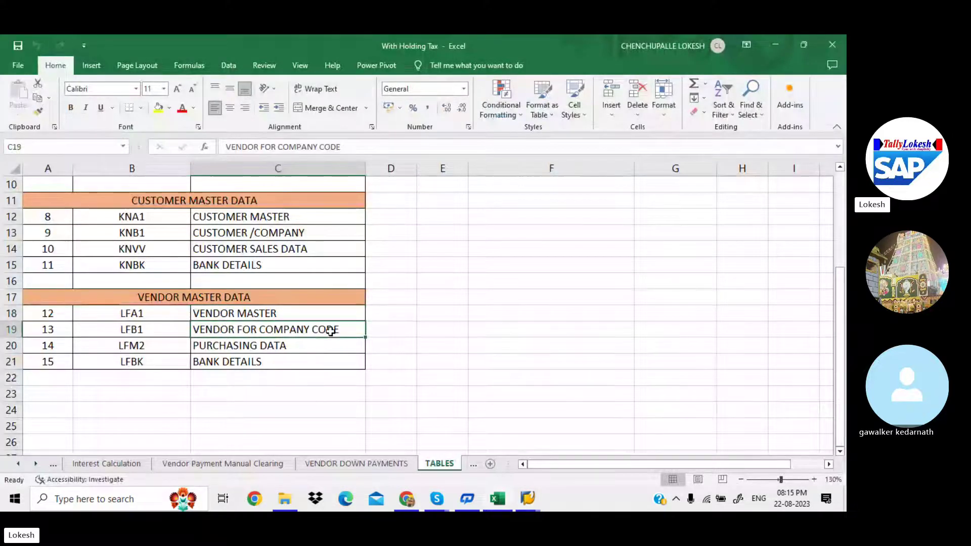
pyautogui.hotkey('alt', 'Tab')
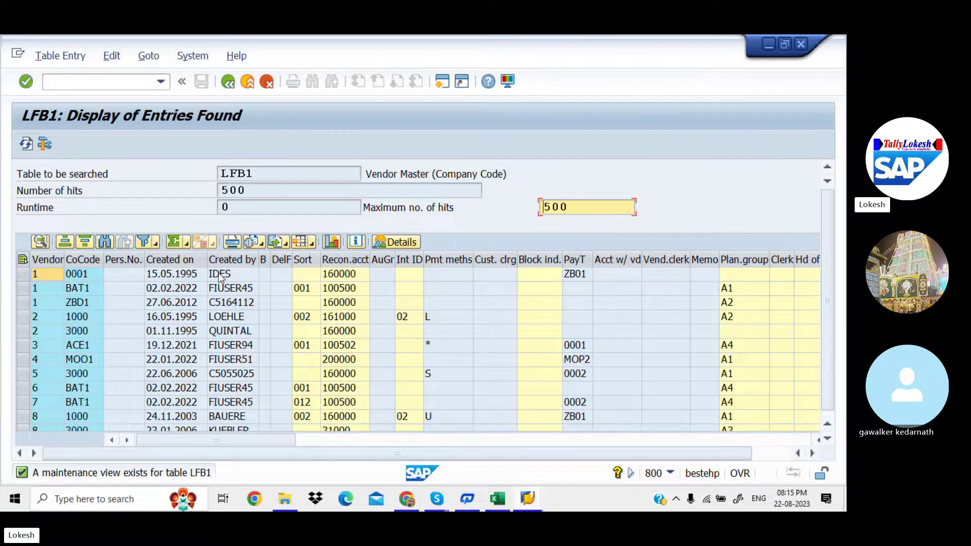
pyautogui.hotkey('alt', 'Tab')
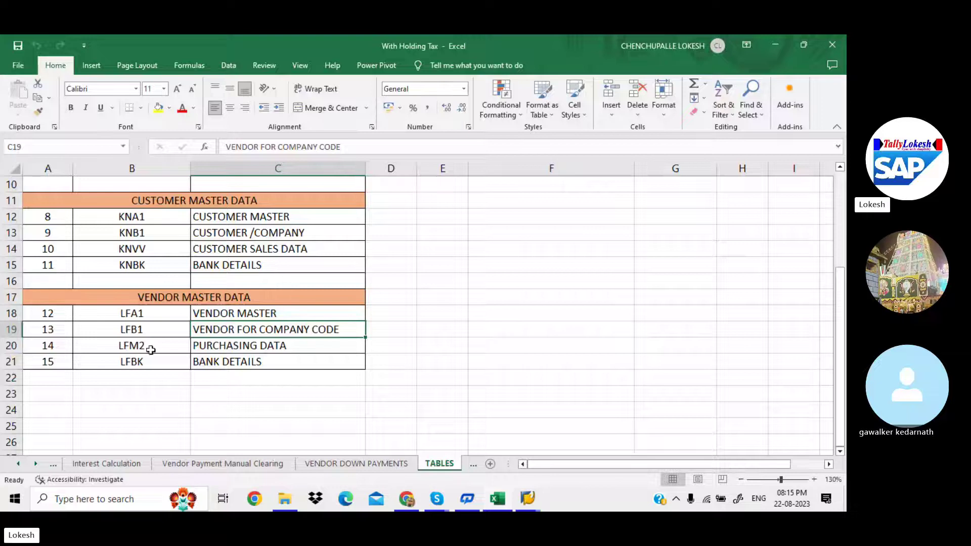
pyautogui.click(211, 346)
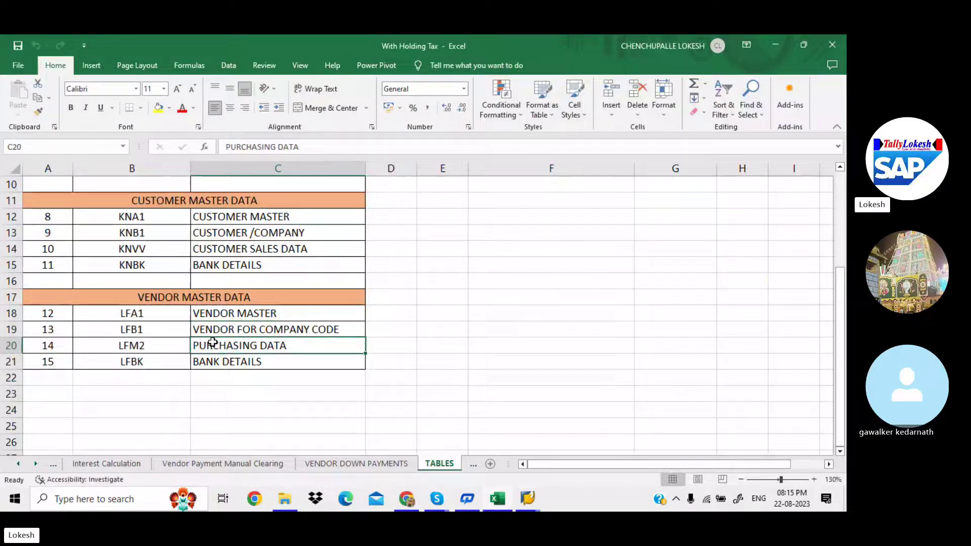
# Return to SAP, display the entries of table LFM2 instead of LFB1, and examine the purchasing data columns
pyautogui.hotkey('alt', 'Tab')
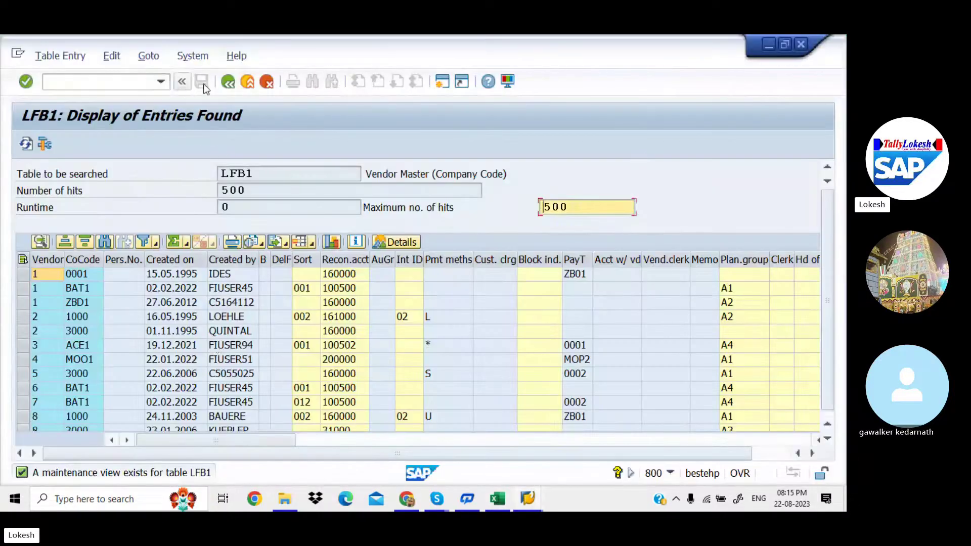
pyautogui.click(228, 82)
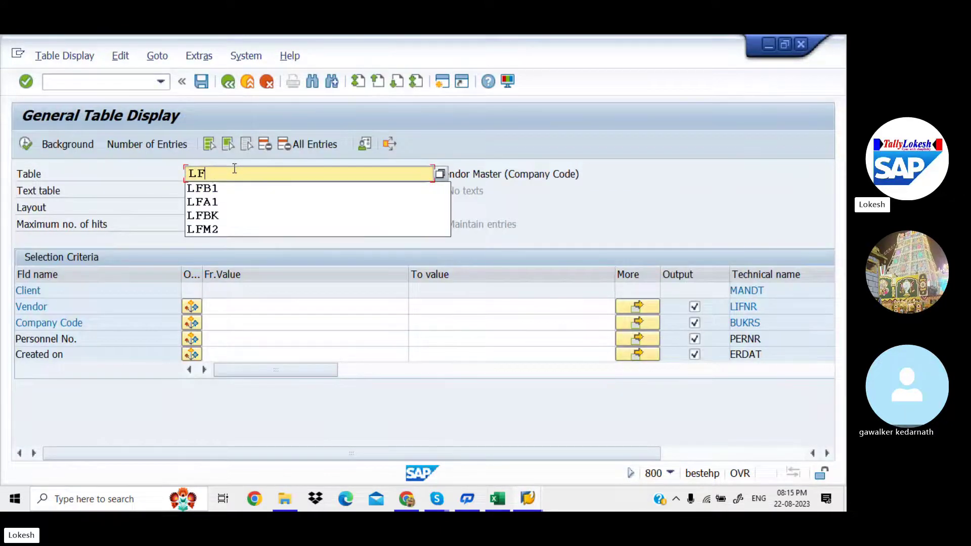
pyautogui.write('M2')
pyautogui.press('Return')
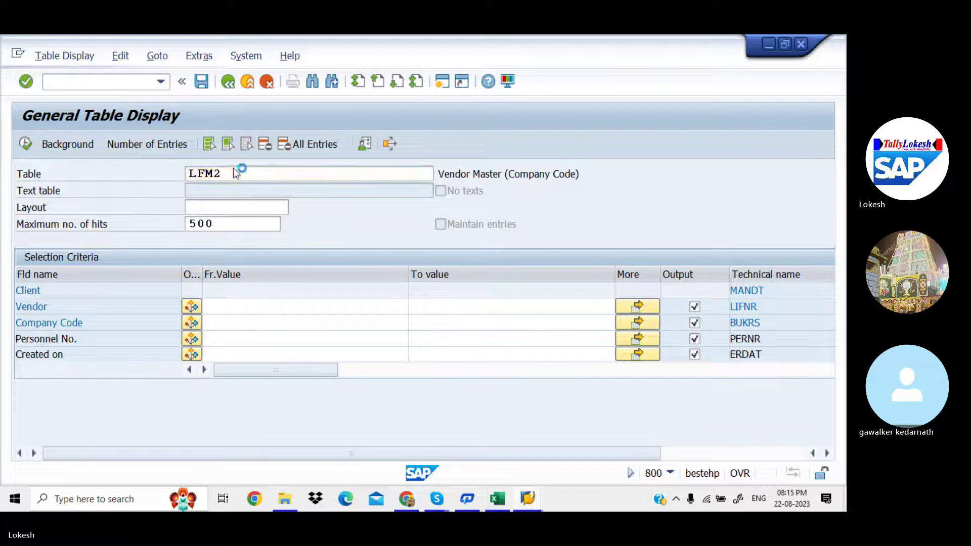
pyautogui.click(27, 143)
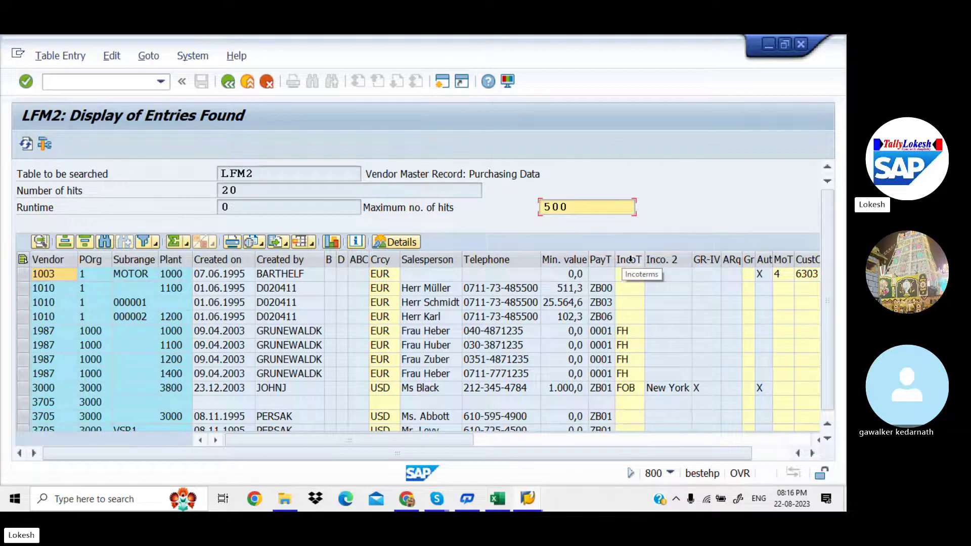
pyautogui.click(525, 441)
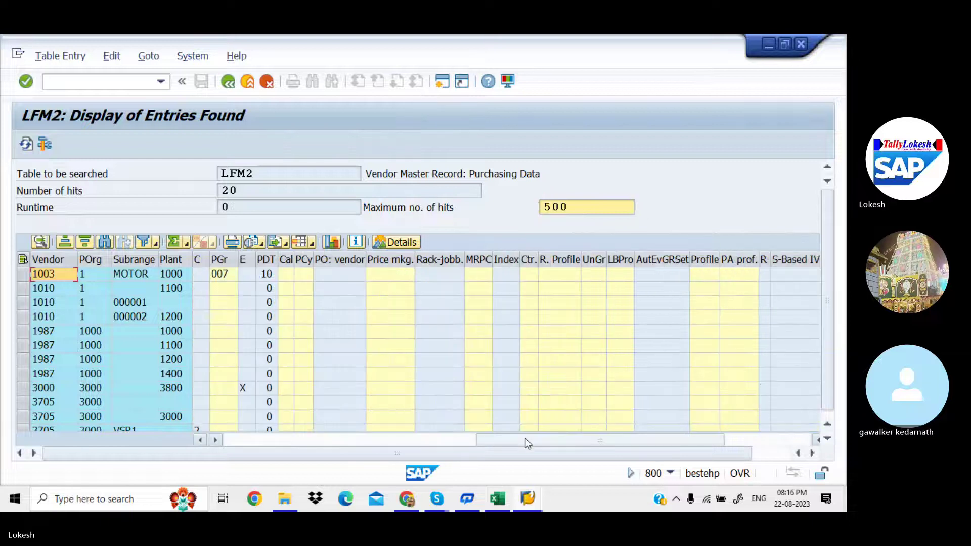
pyautogui.moveTo(525, 443); pyautogui.dragTo(372, 448)
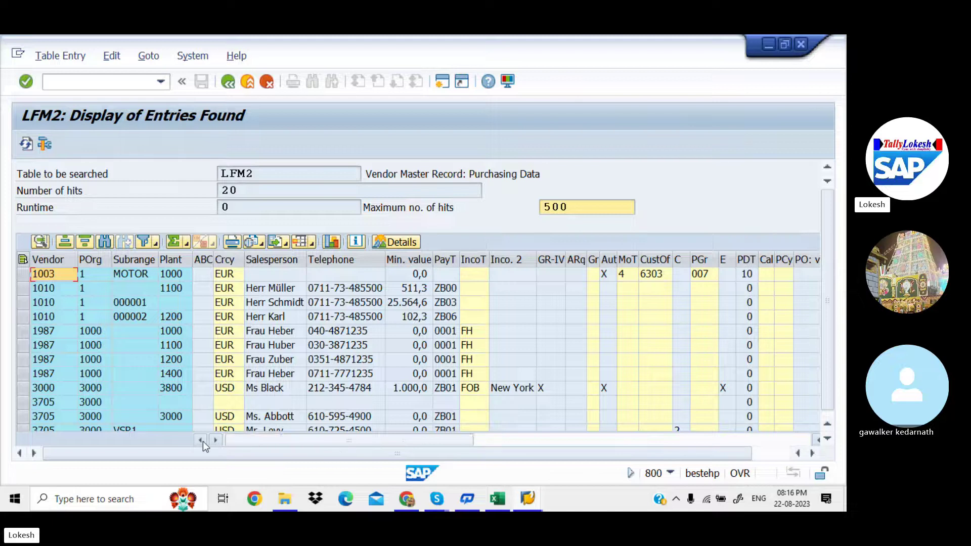
pyautogui.click(201, 440)
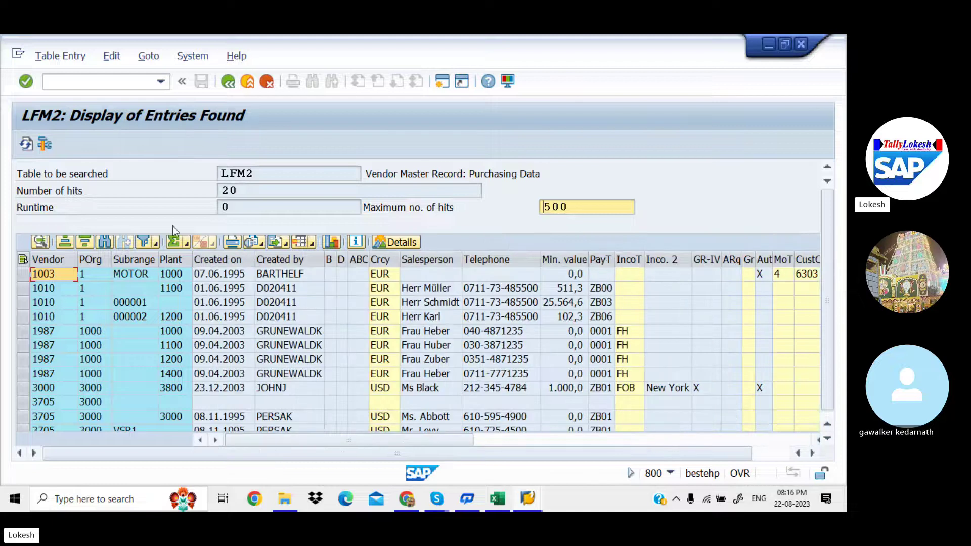
# Leave the LFM2 entries and look up the vendor bank details table code in the Excel workbook
pyautogui.click(232, 81)
pyautogui.click(232, 80)
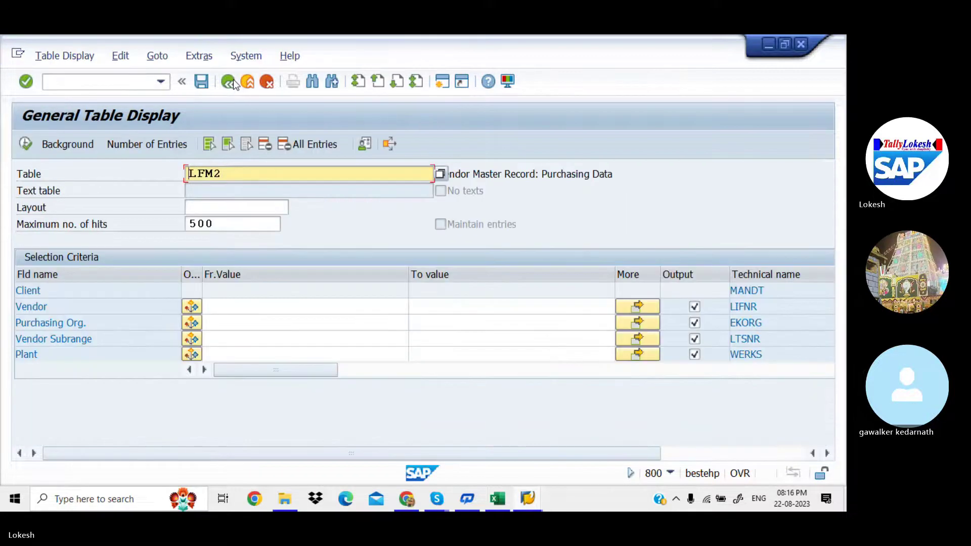
pyautogui.hotkey('alt', 'Tab')
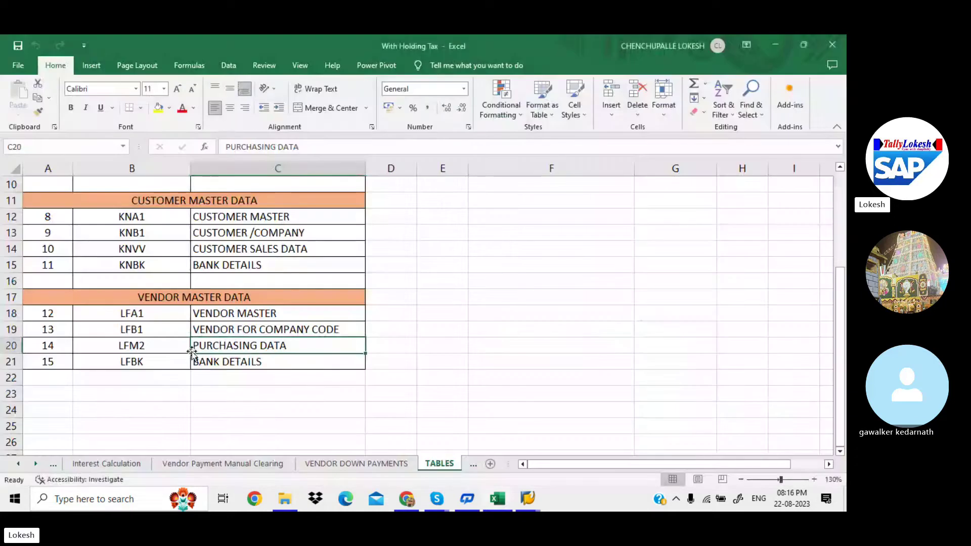
pyautogui.hotkey('alt', 'Tab')
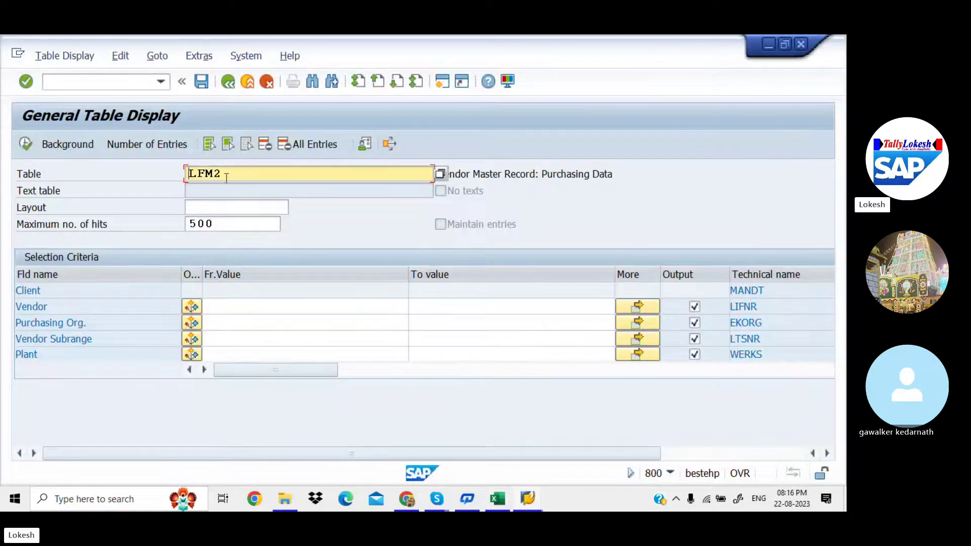
# Display the entries of table LFBK instead of LFM2, and leave the list after viewing the vendor bank details
pyautogui.press('BackSpace')
pyautogui.press('BackSpace')
pyautogui.write('BK')
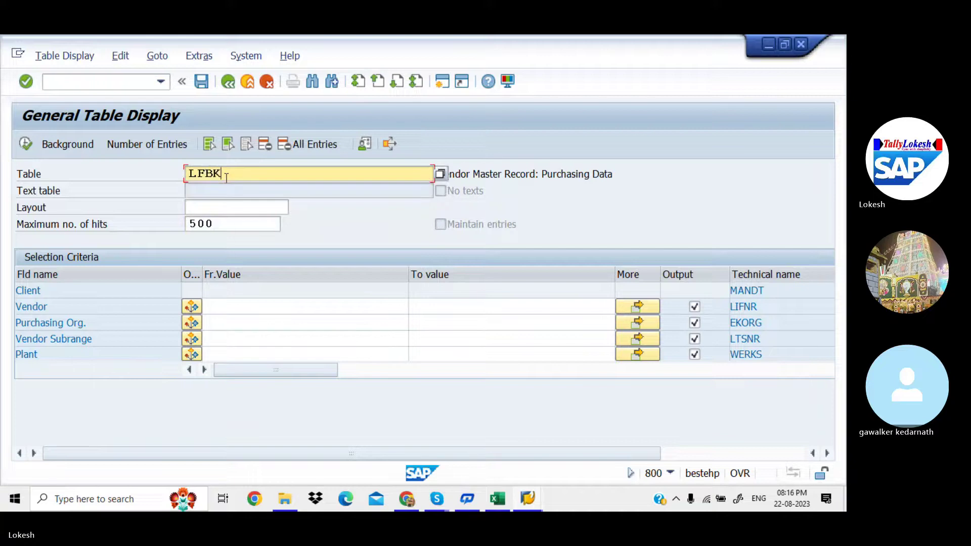
pyautogui.press('Return')
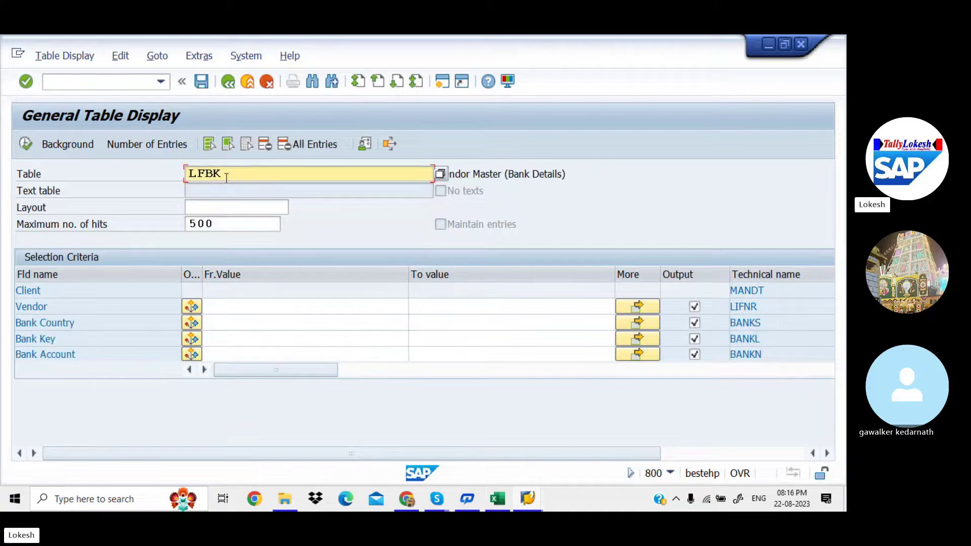
pyautogui.click(26, 144)
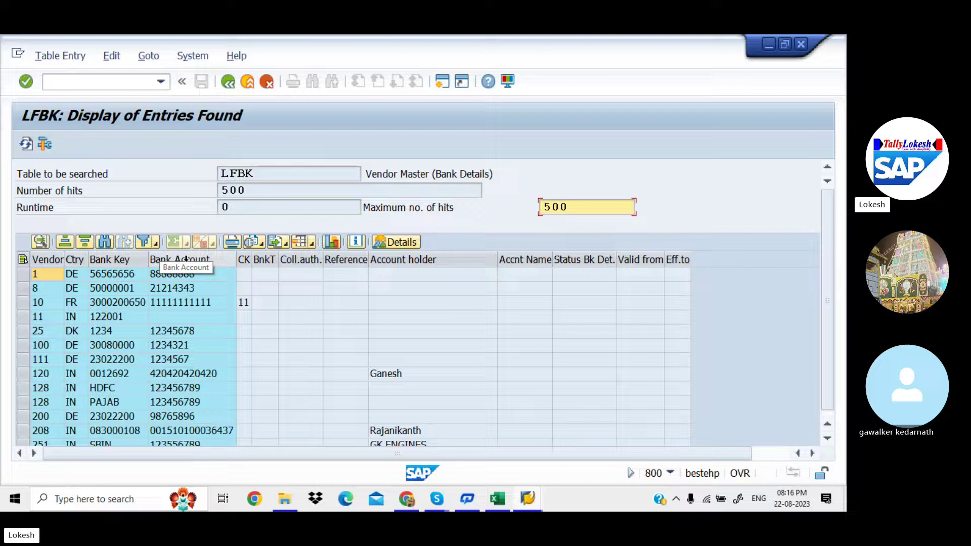
pyautogui.click(230, 84)
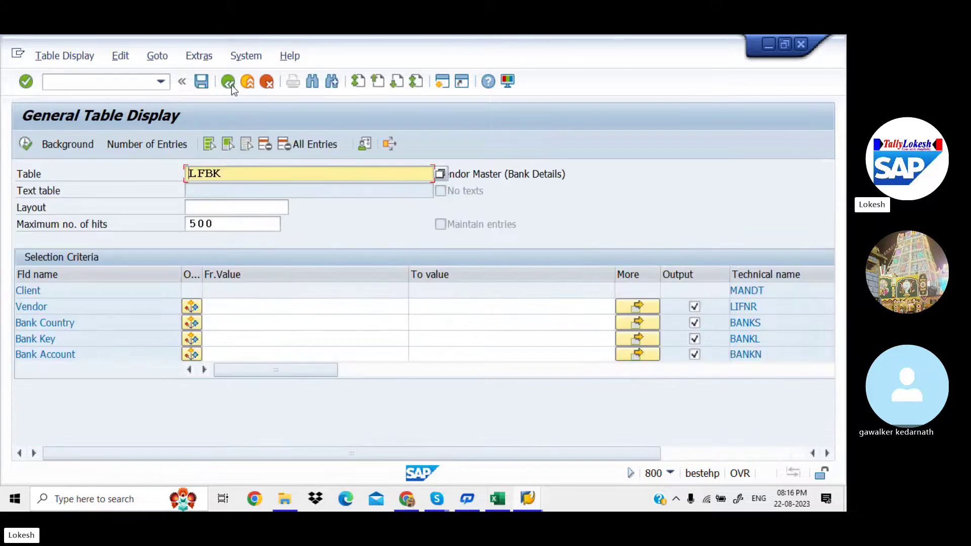
# Check the vendor master table codes in the Excel workbook, and display the entries of table LFB1 in SAP
pyautogui.hotkey('alt', 'Tab')
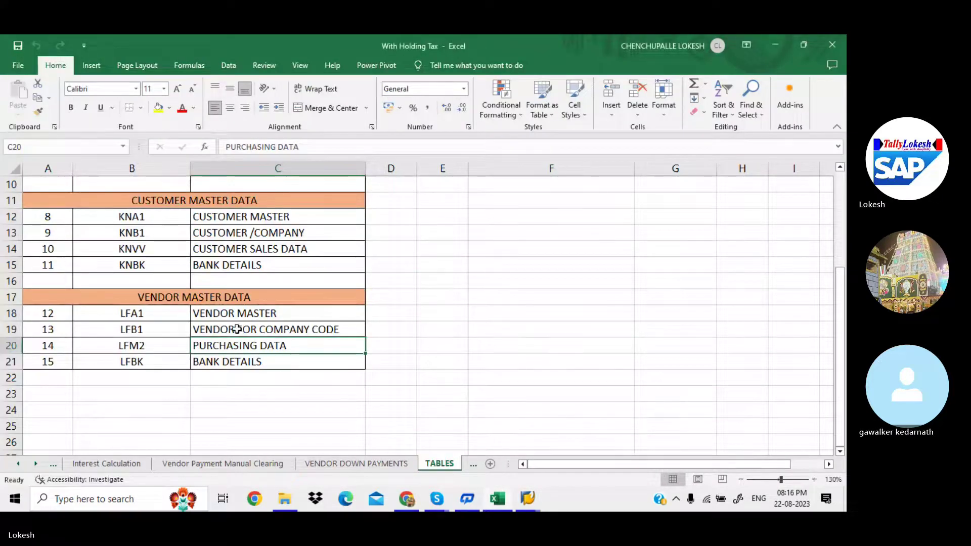
pyautogui.hotkey('alt', 'Tab')
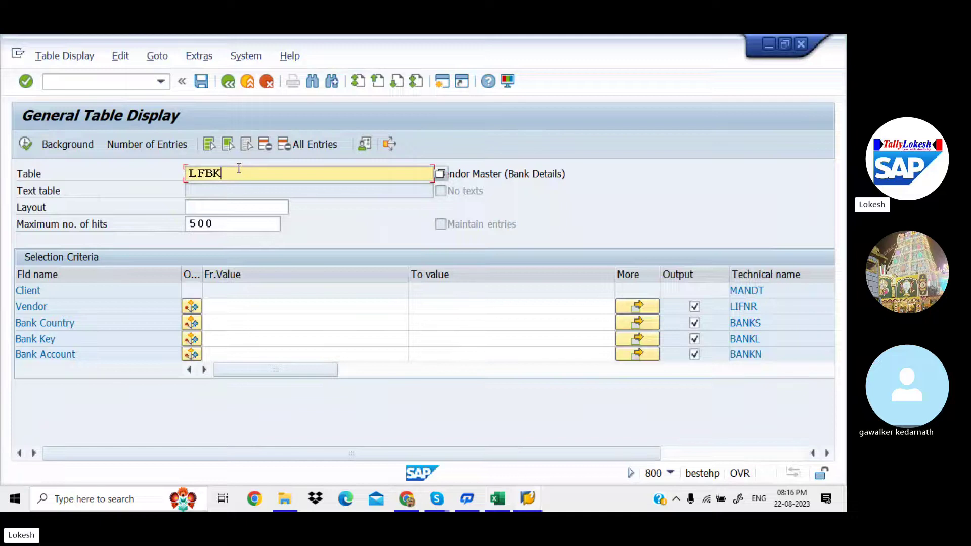
pyautogui.press('BackSpace')
pyautogui.press('Down')
pyautogui.press('Down')
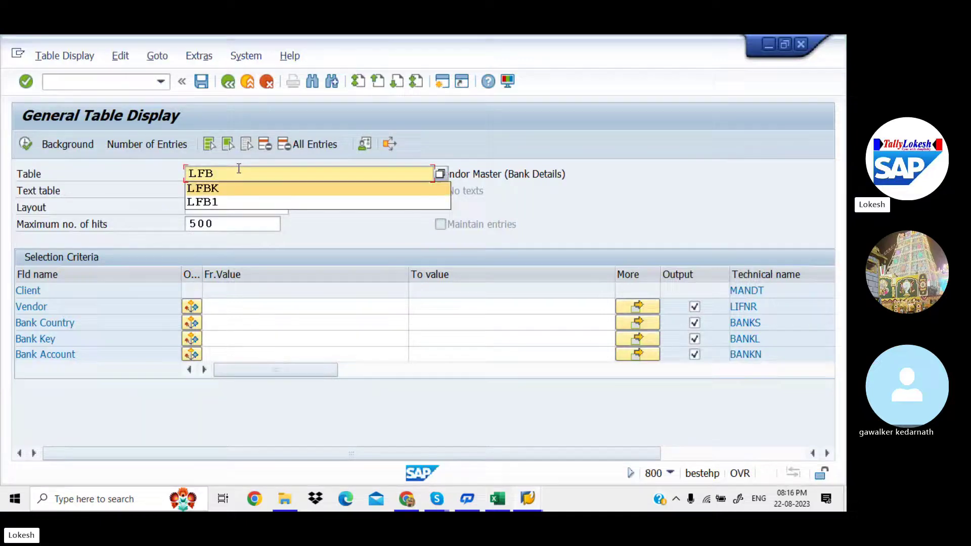
pyautogui.press('Return')
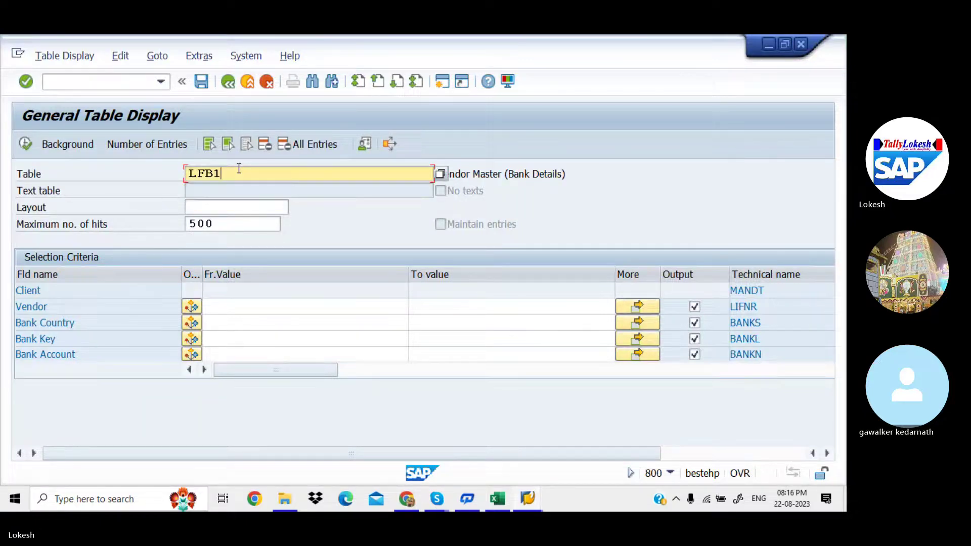
pyautogui.click(28, 147)
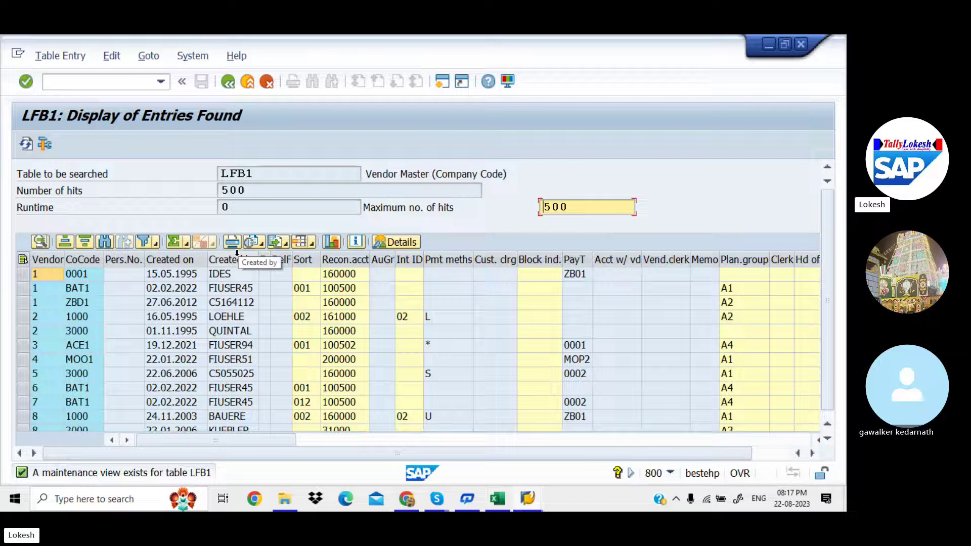
# Examine the detailed display of the LFB1 entry for vendor 1 in company code 0001, and close it
pyautogui.click(314, 240)
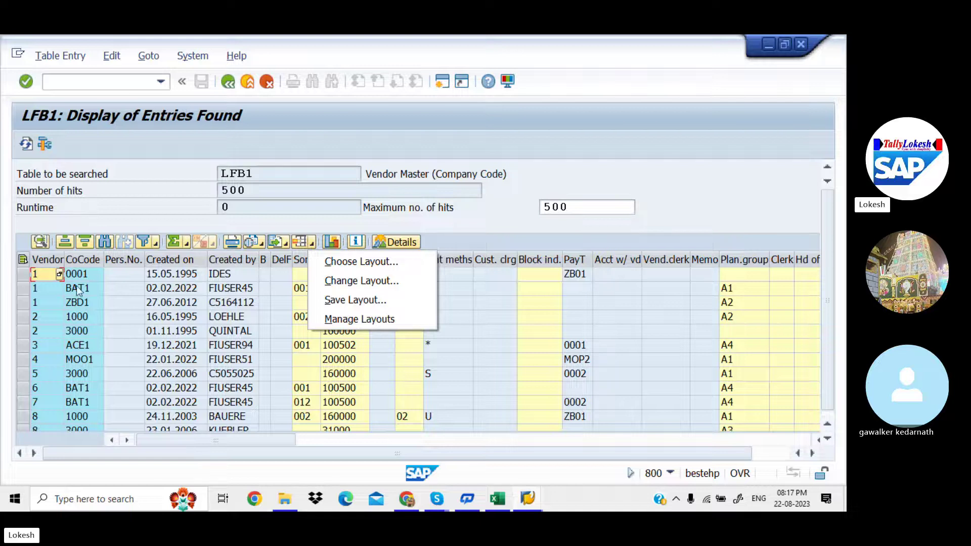
pyautogui.click(21, 279)
pyautogui.click(22, 279)
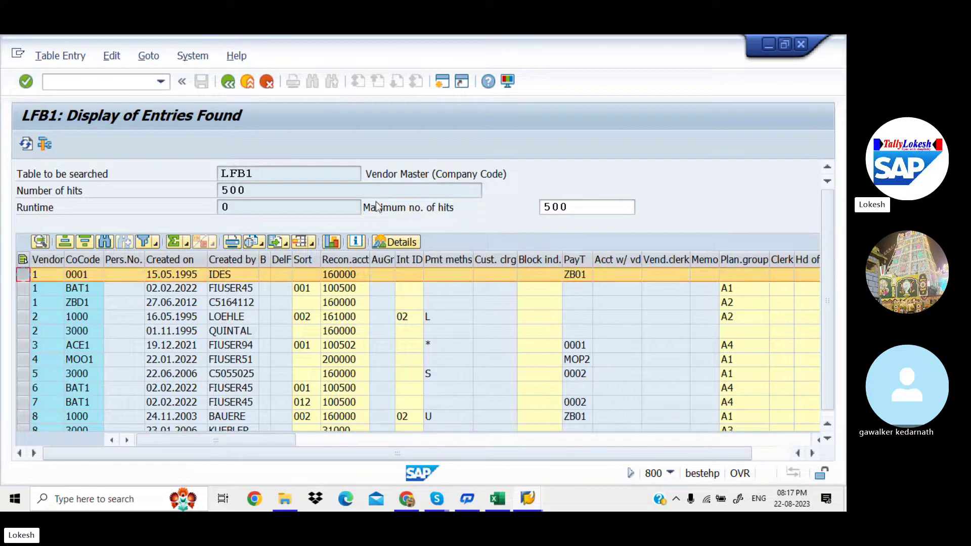
pyautogui.click(400, 242)
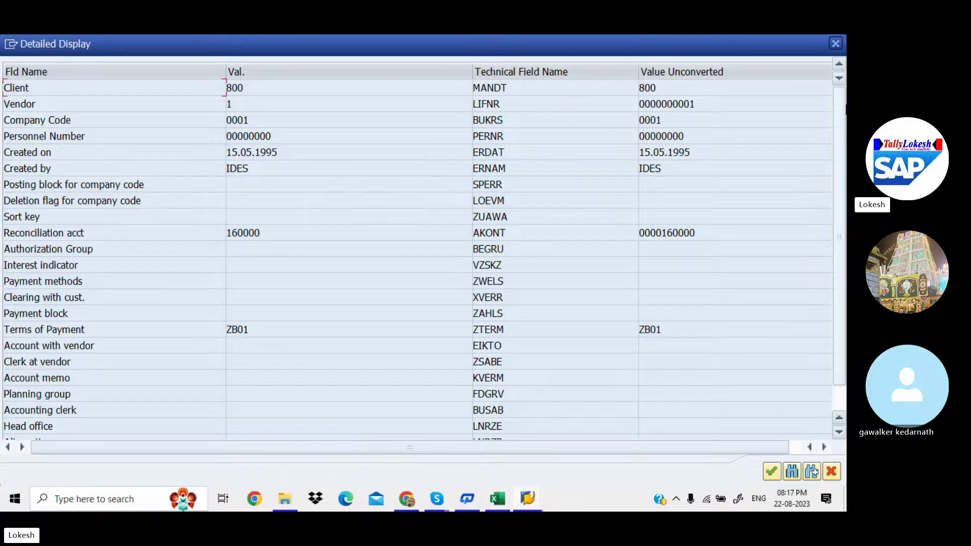
pyautogui.scroll(-2, 844, 231)
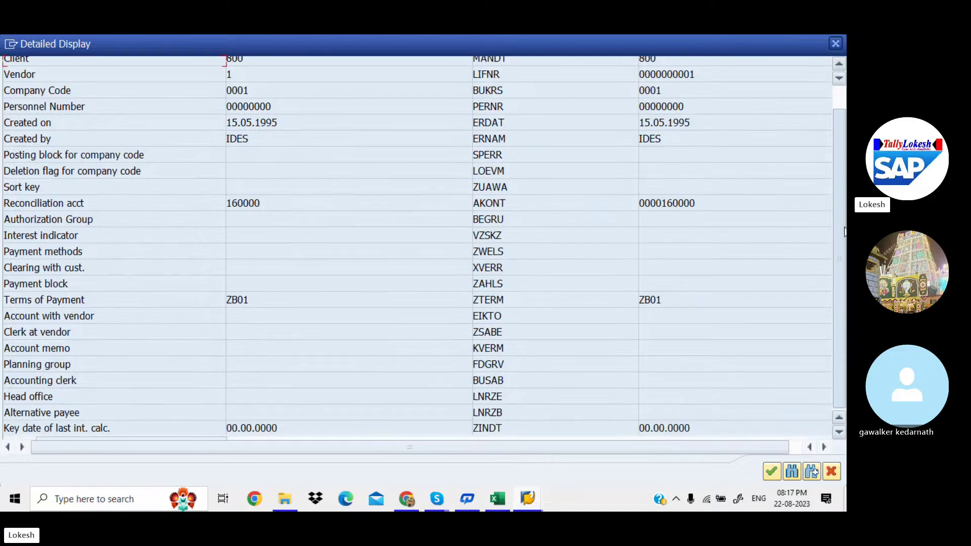
pyautogui.scroll(2, 844, 243)
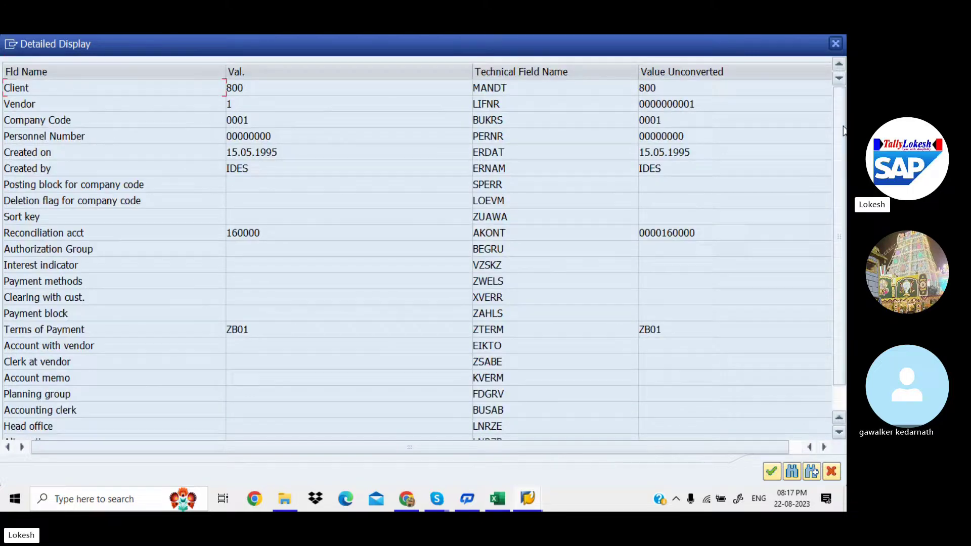
pyautogui.click(837, 45)
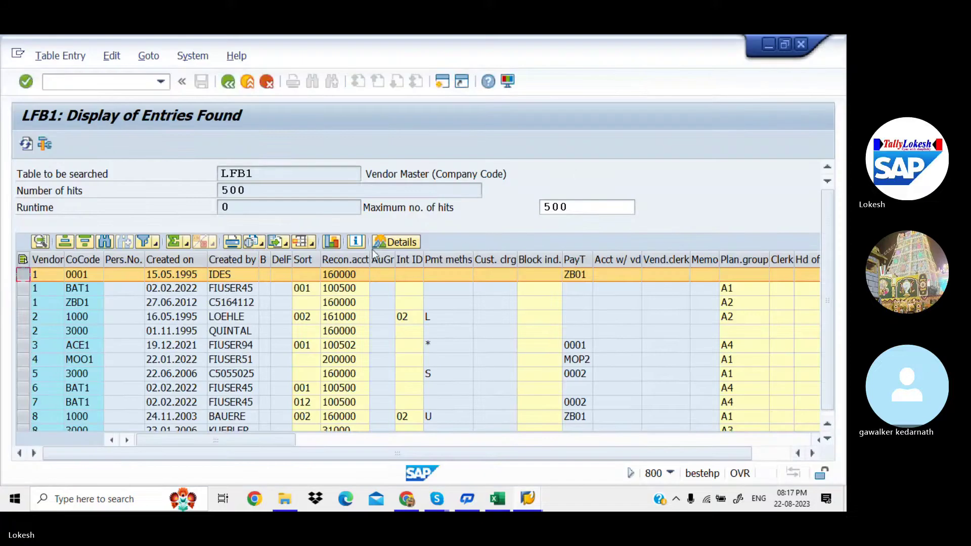
pyautogui.click(312, 247)
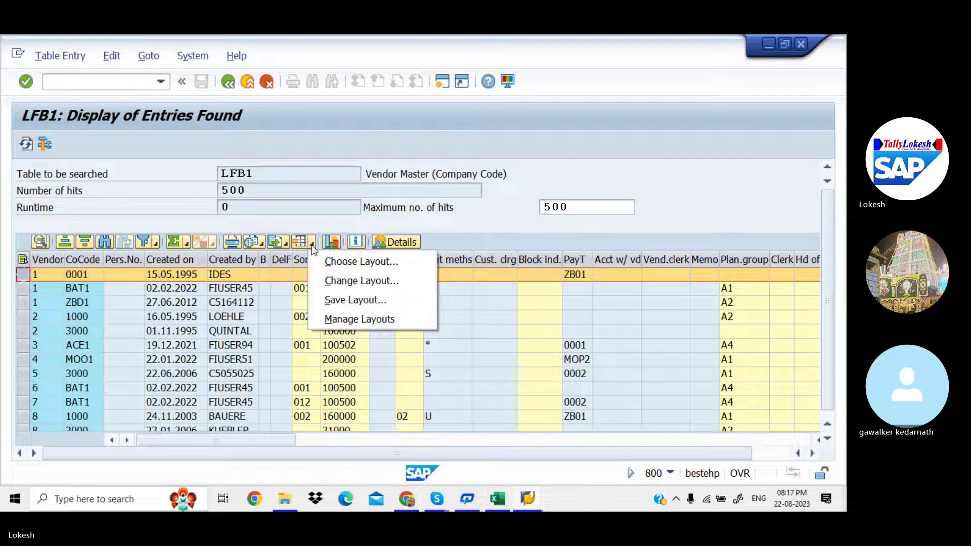
pyautogui.click(285, 244)
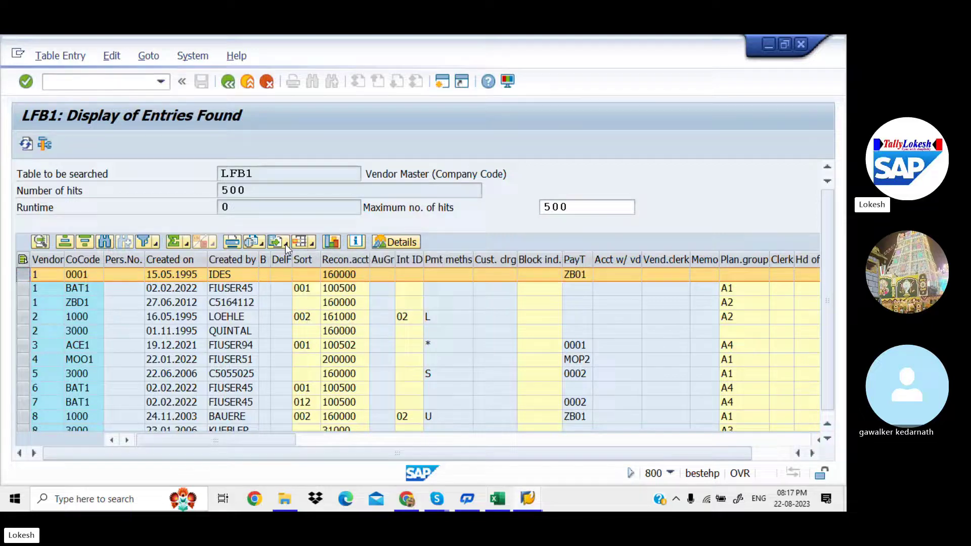
pyautogui.click(285, 244)
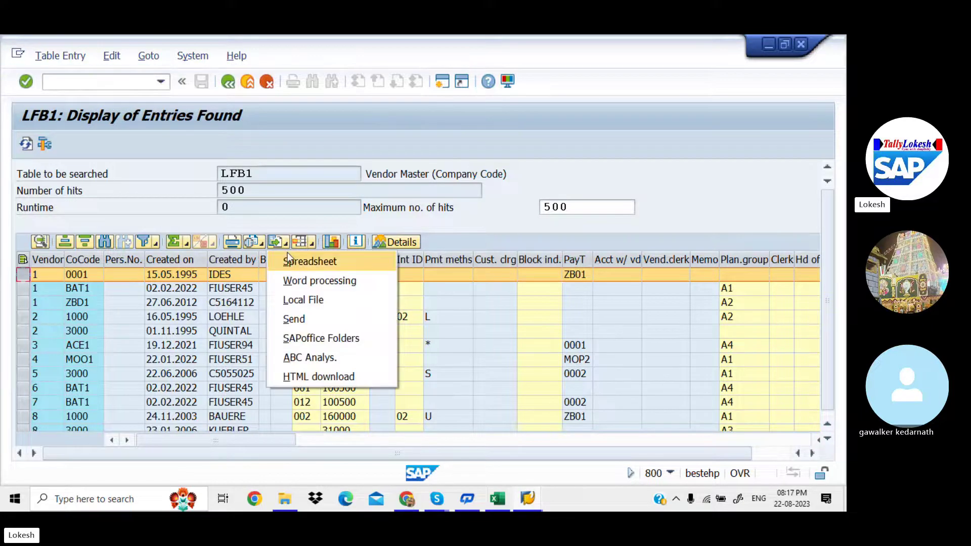
pyautogui.click(290, 262)
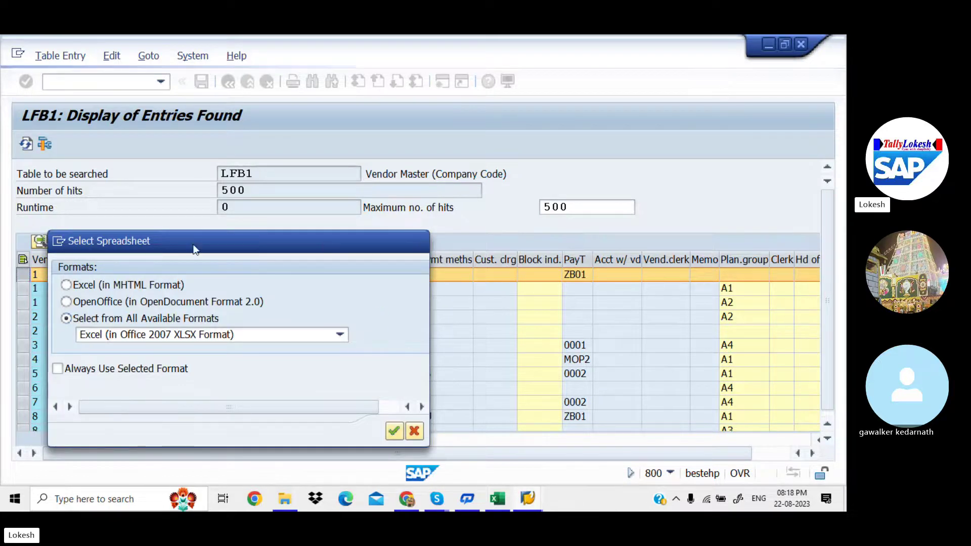
pyautogui.press('Escape')
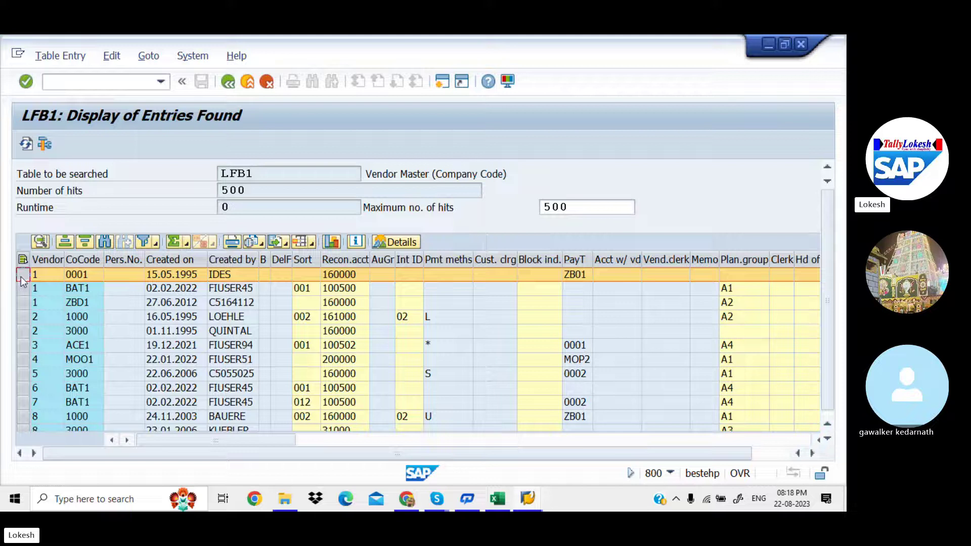
pyautogui.click(22, 287)
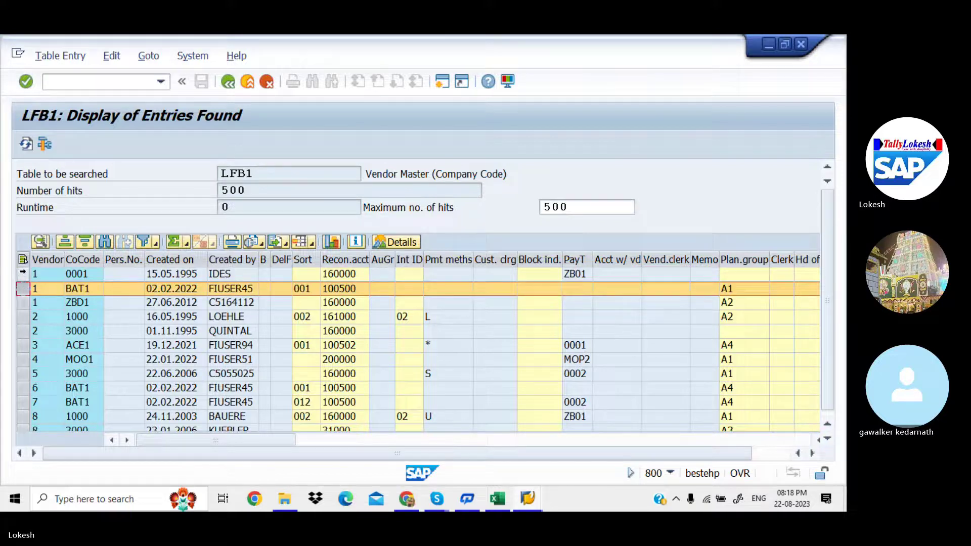
pyautogui.click(23, 274)
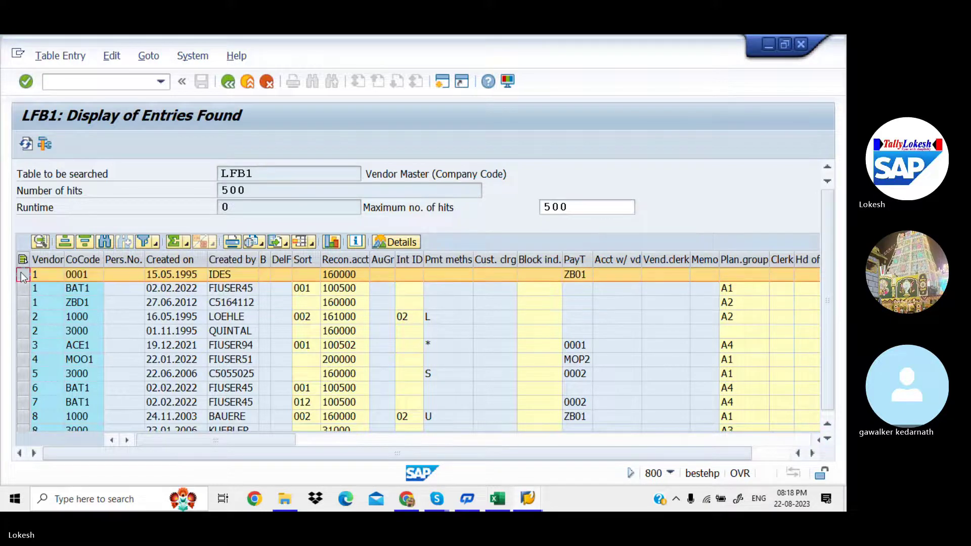
# Display the LFB1 entries afresh and try to export them to a spreadsheet in Excel (in Office 2007 XLSX Format)
pyautogui.click(230, 89)
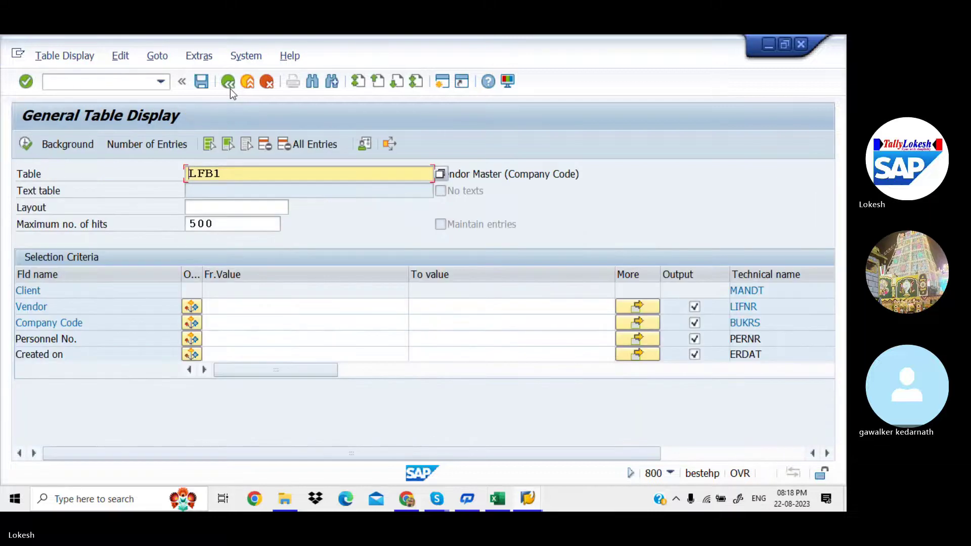
pyautogui.click(27, 141)
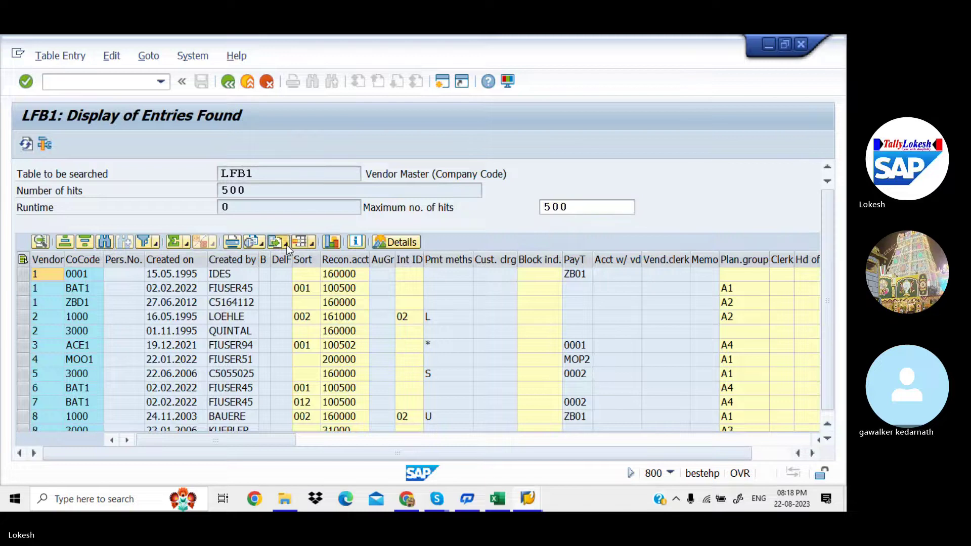
pyautogui.click(286, 244)
pyautogui.click(320, 262)
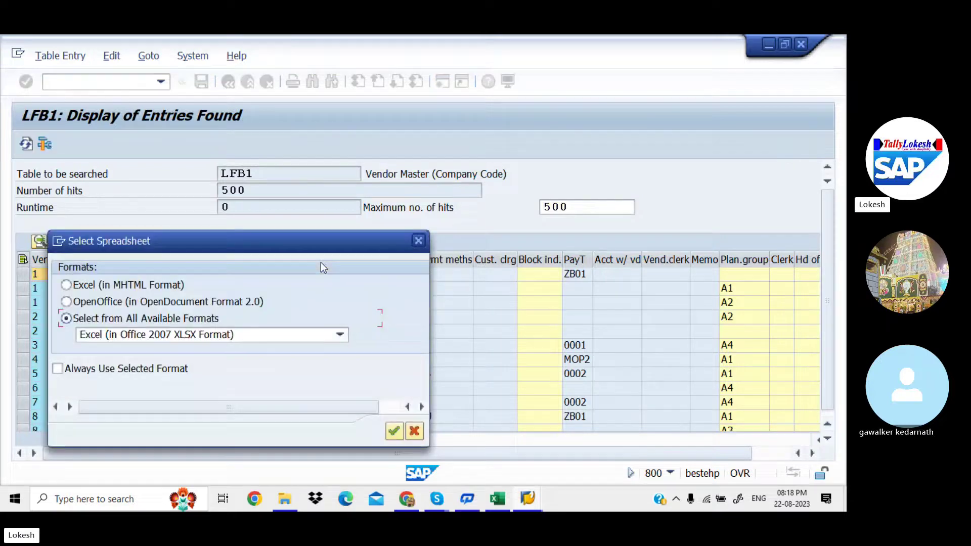
pyautogui.click(327, 336)
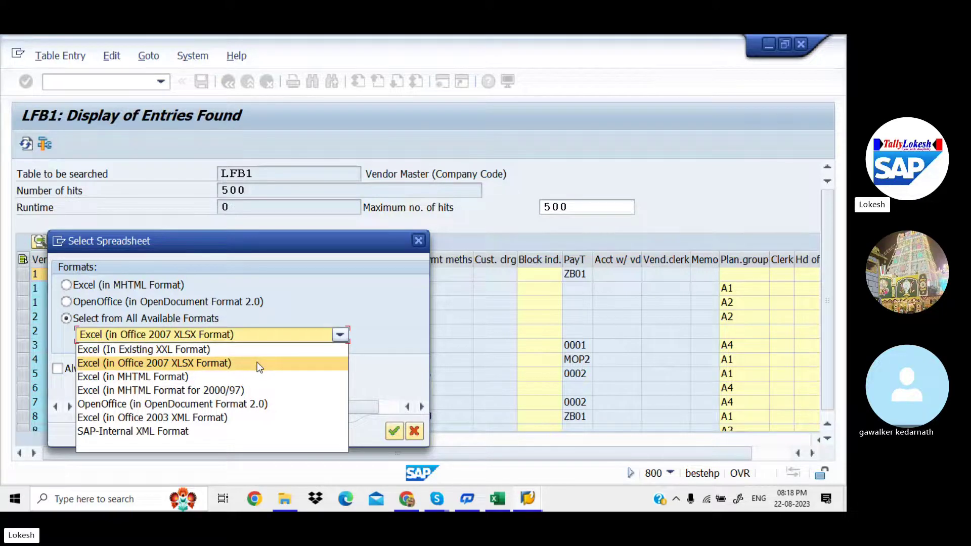
pyautogui.click(257, 362)
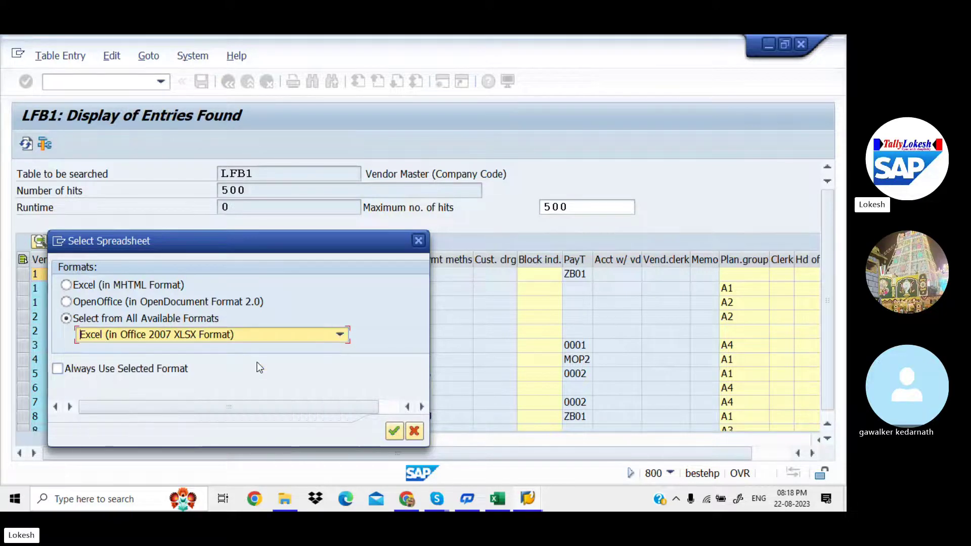
pyautogui.click(394, 430)
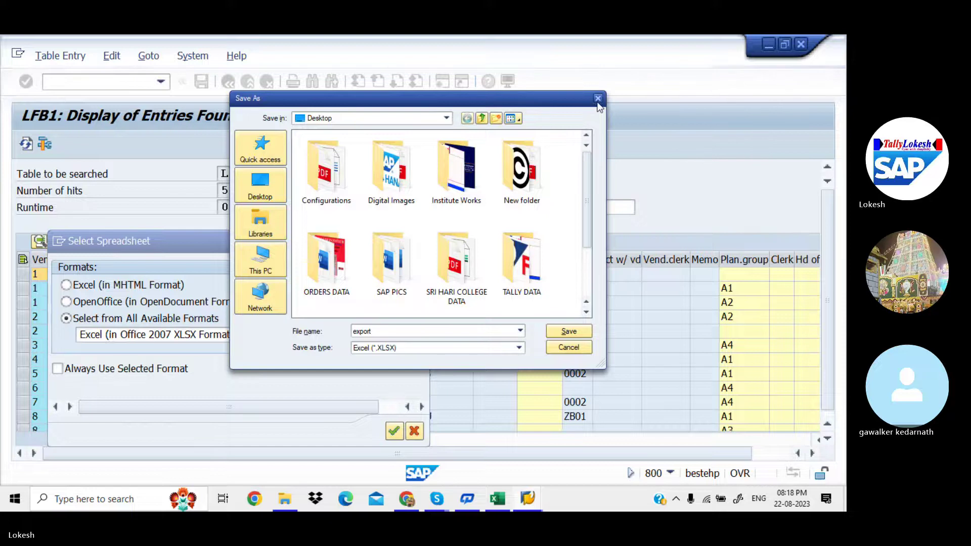
pyautogui.click(598, 99)
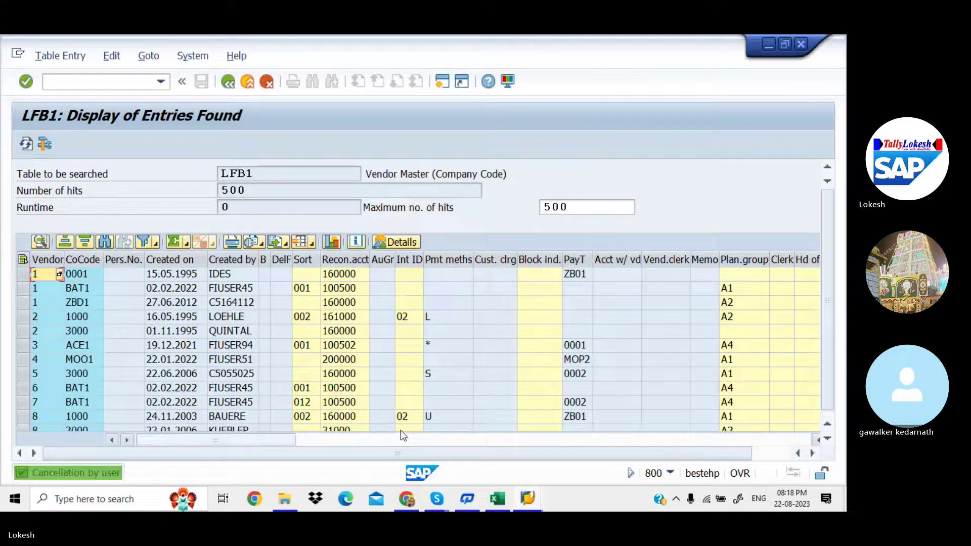
pyautogui.click(285, 244)
pyautogui.click(308, 261)
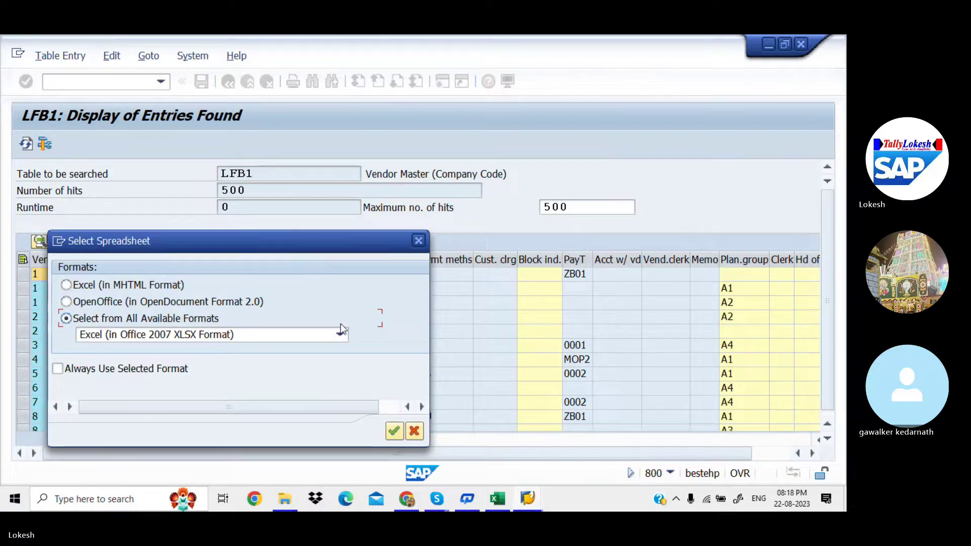
pyautogui.click(393, 432)
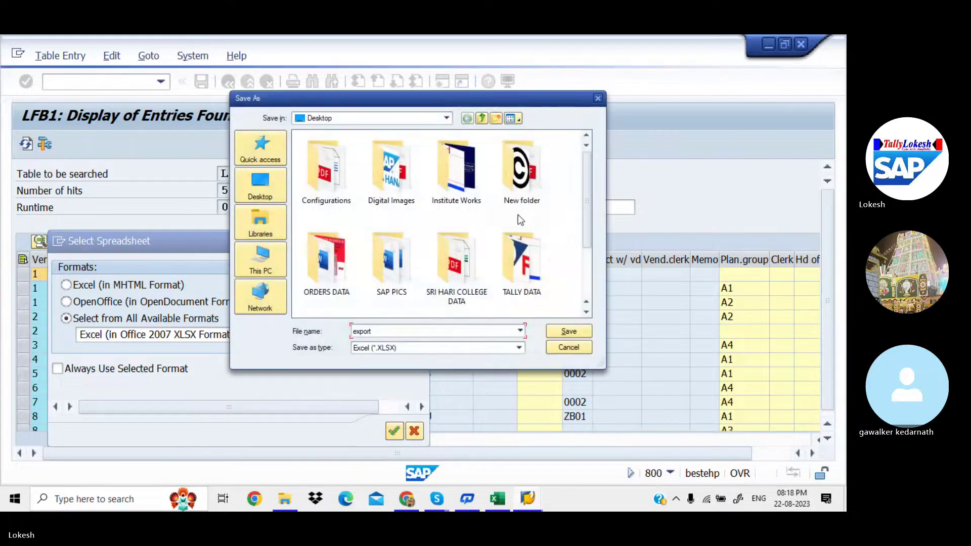
pyautogui.click(598, 98)
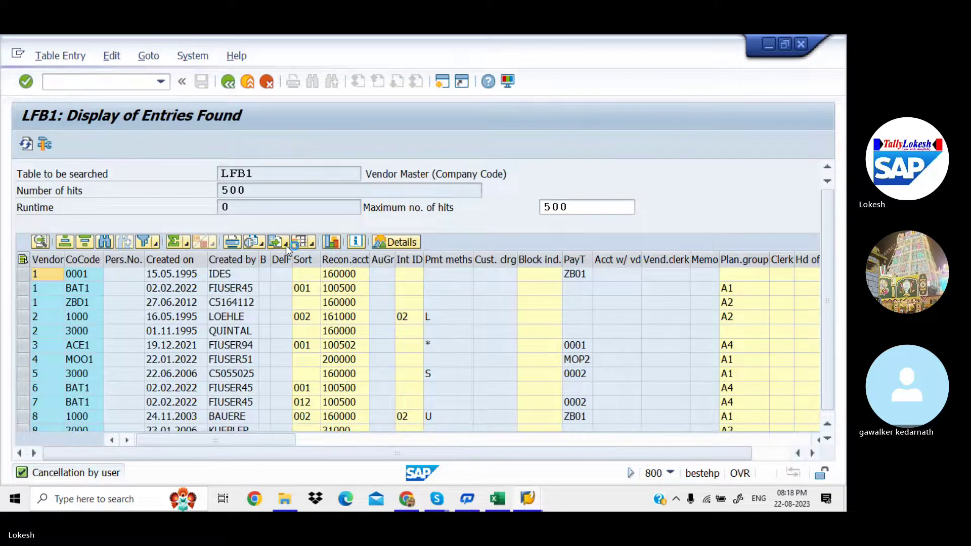
# Export the LFB1 entries to Microsoft Excel as a spreadsheet in Excel (In Existing XXL Format), using the Table processing mode
pyautogui.click(286, 245)
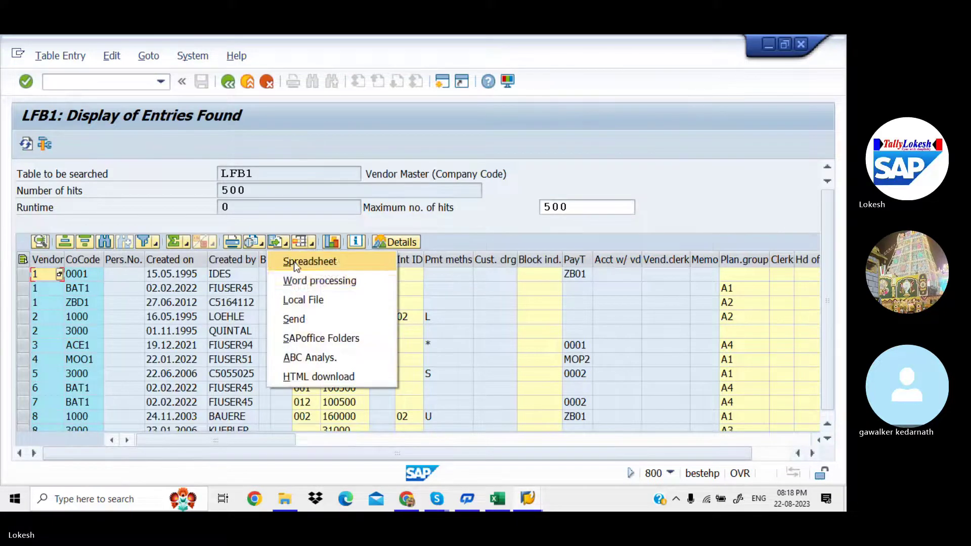
pyautogui.click(343, 262)
pyautogui.click(340, 335)
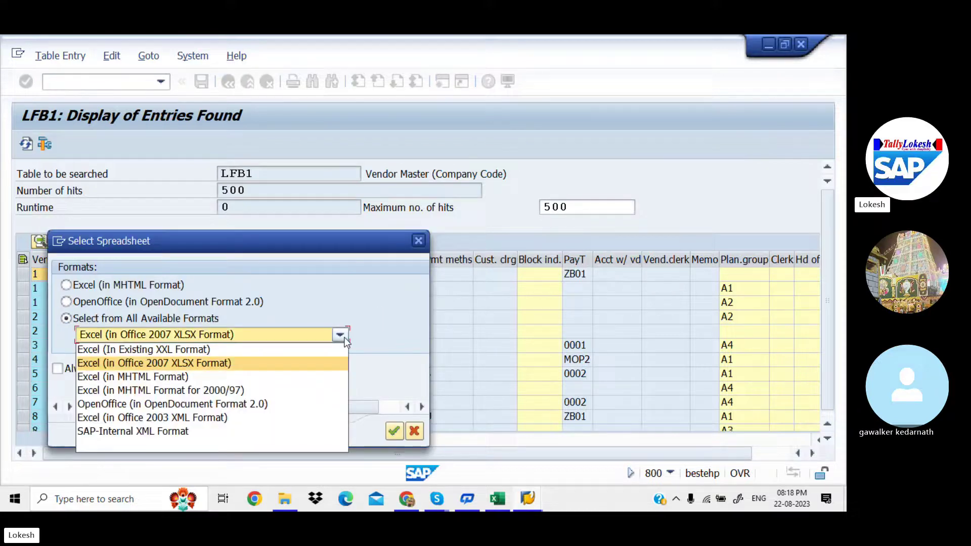
pyautogui.click(293, 351)
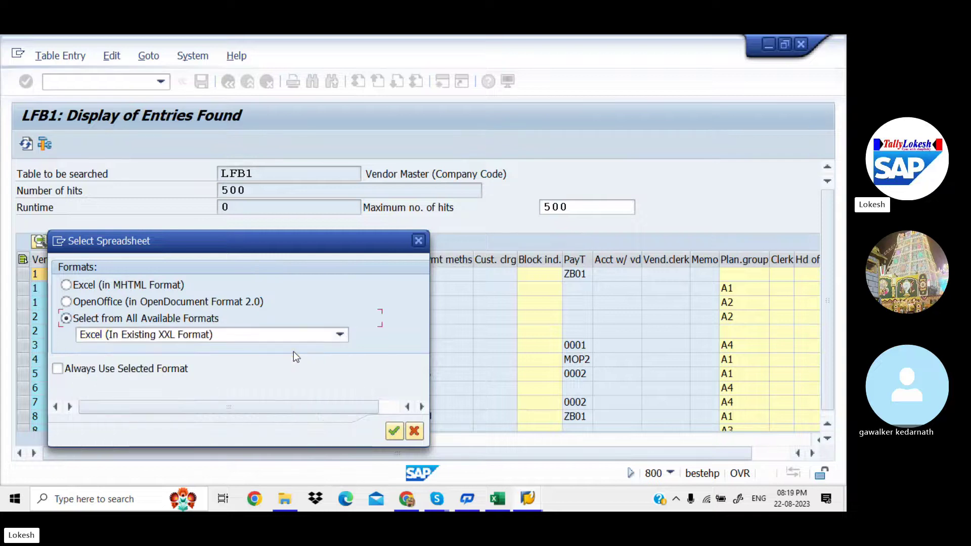
pyautogui.click(394, 432)
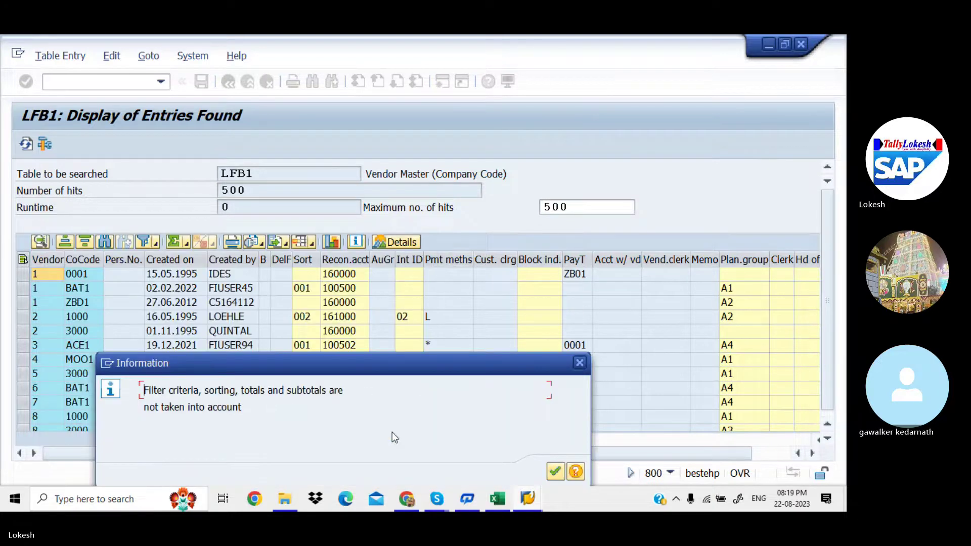
pyautogui.click(555, 472)
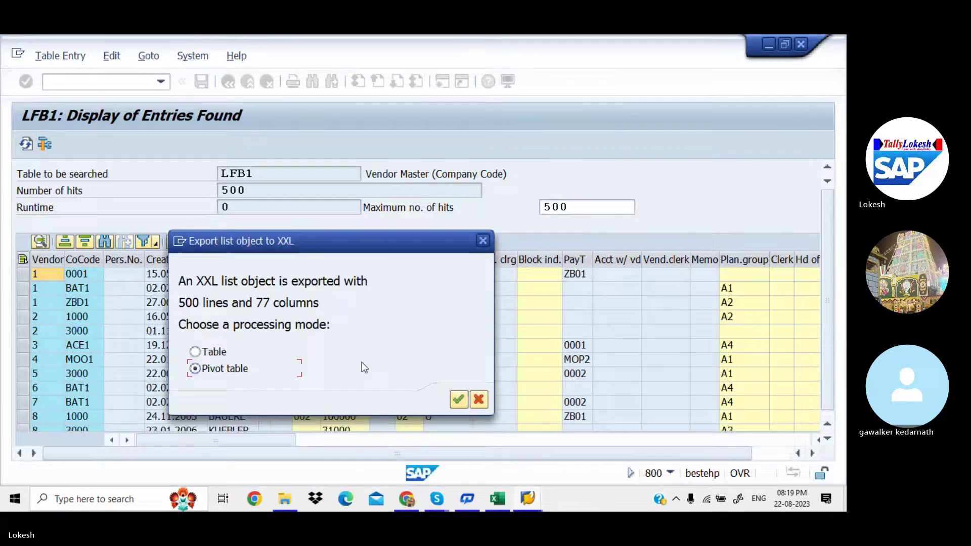
pyautogui.click(201, 352)
pyautogui.click(460, 400)
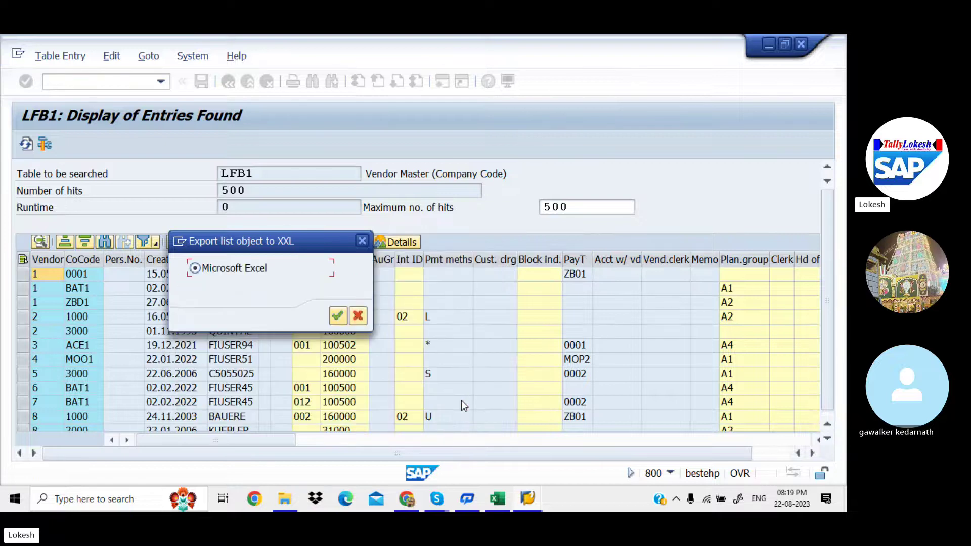
pyautogui.click(337, 316)
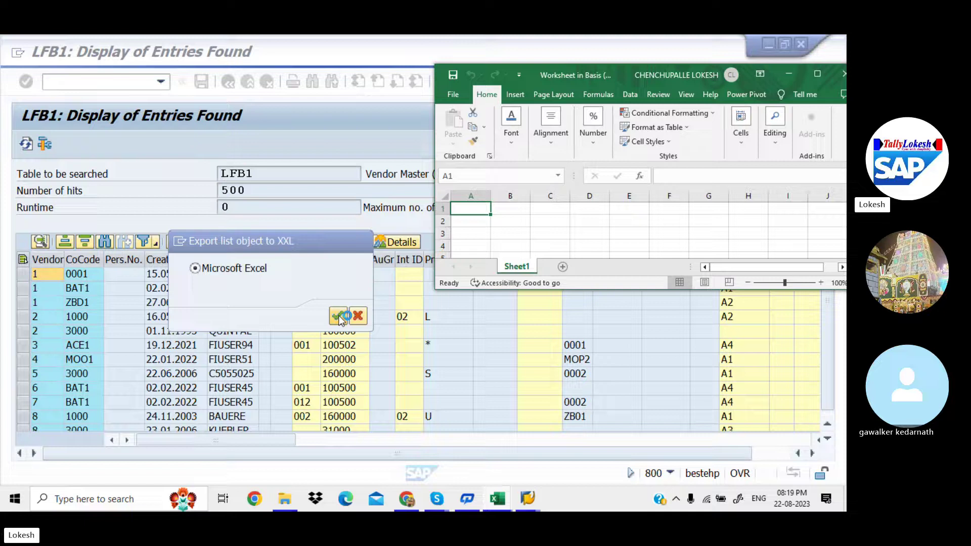
# Examine the exported LFB1 vendor rows and columns in the maximized Excel worksheet
pyautogui.click(817, 74)
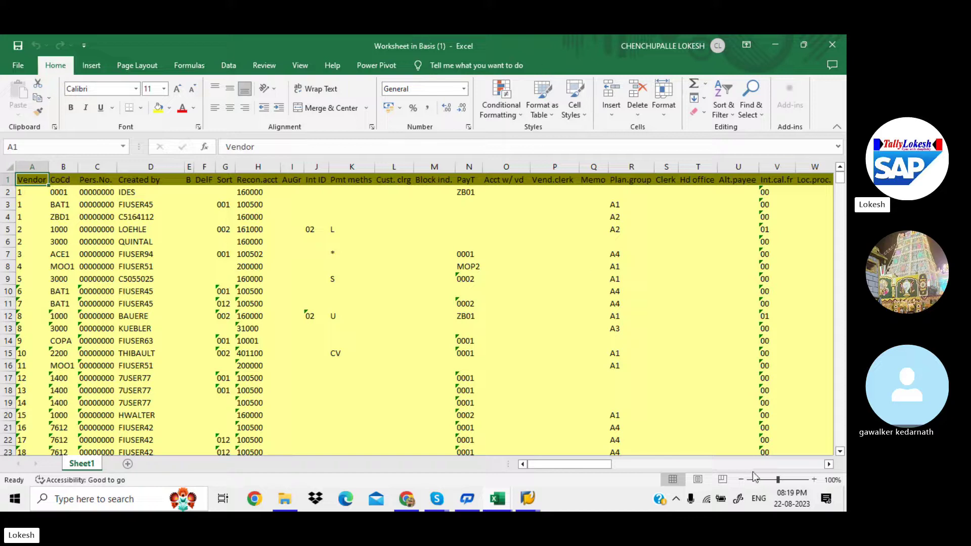
pyautogui.click(740, 480)
pyautogui.click(740, 479)
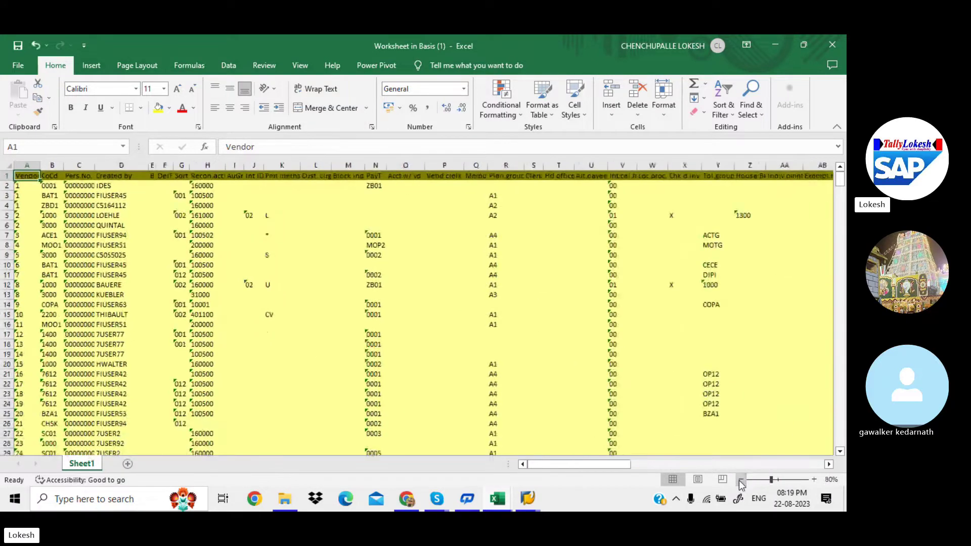
pyautogui.click(740, 480)
pyautogui.click(641, 329)
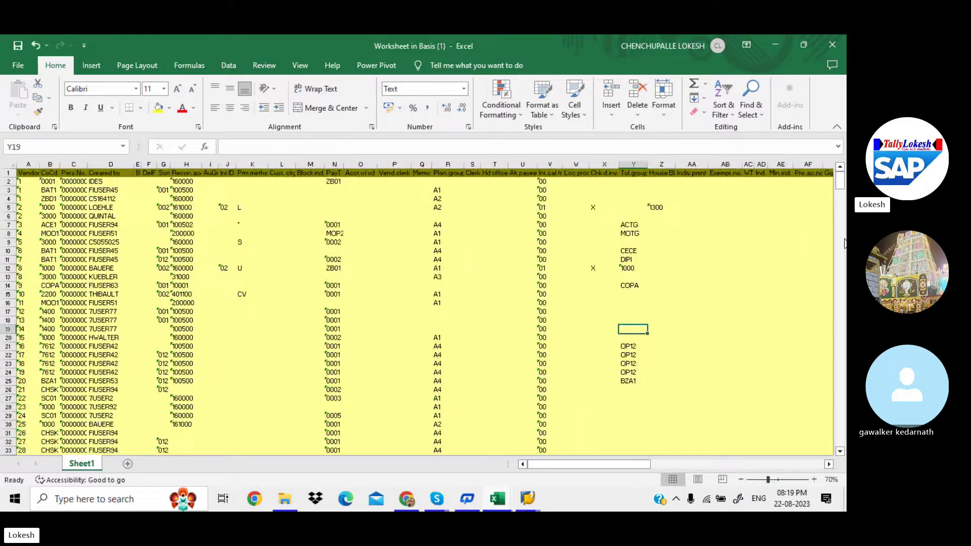
pyautogui.click(840, 244)
pyautogui.click(841, 277)
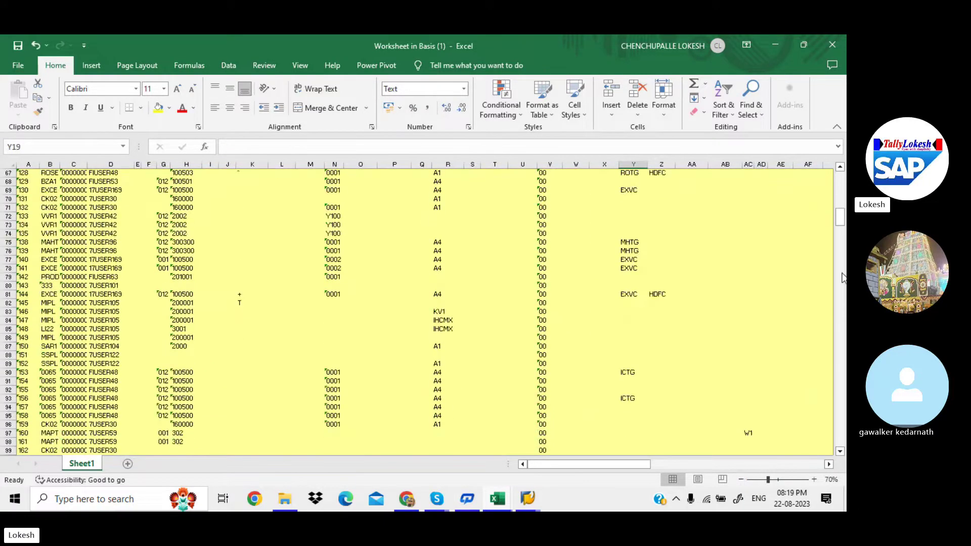
pyautogui.click(840, 277)
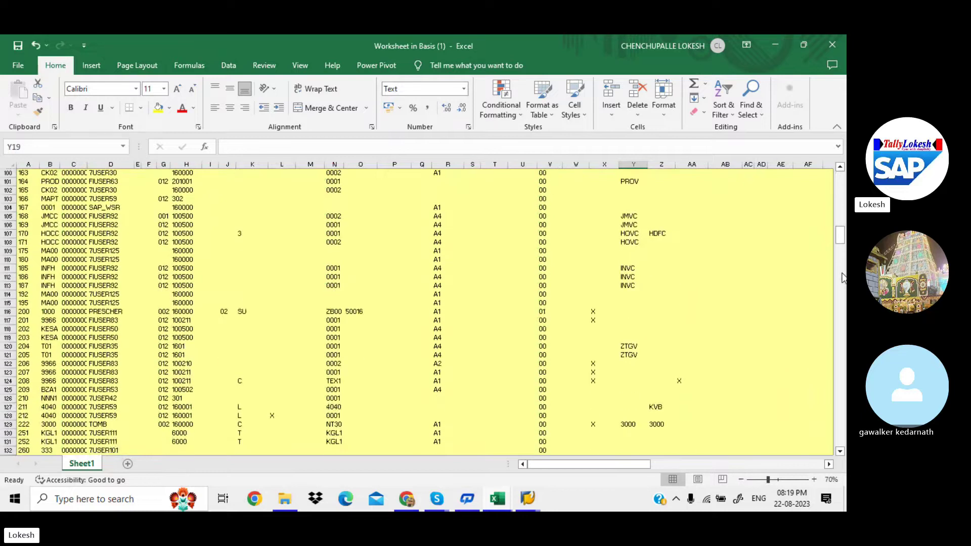
pyautogui.click(841, 216)
pyautogui.moveTo(840, 217); pyautogui.dragTo(841, 176)
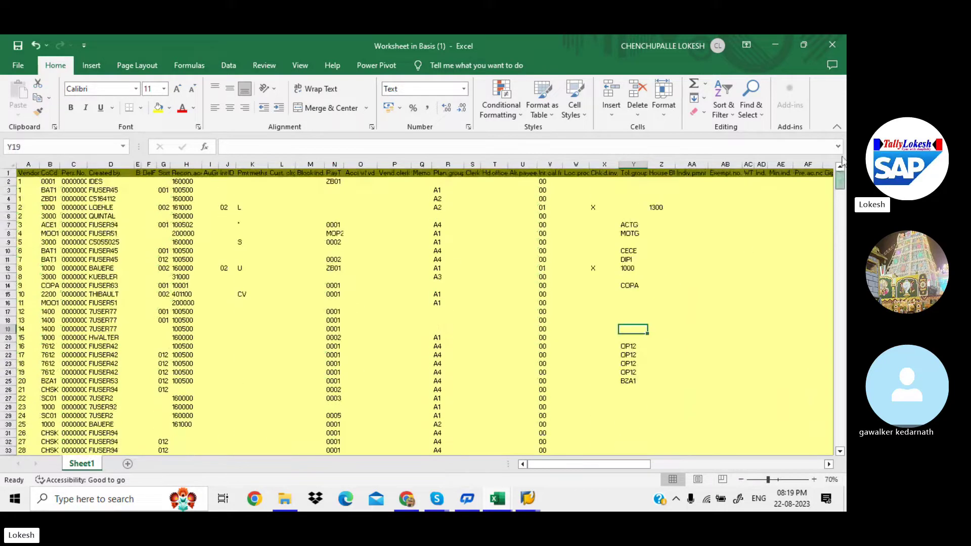
pyautogui.moveTo(575, 268); pyautogui.dragTo(767, 439)
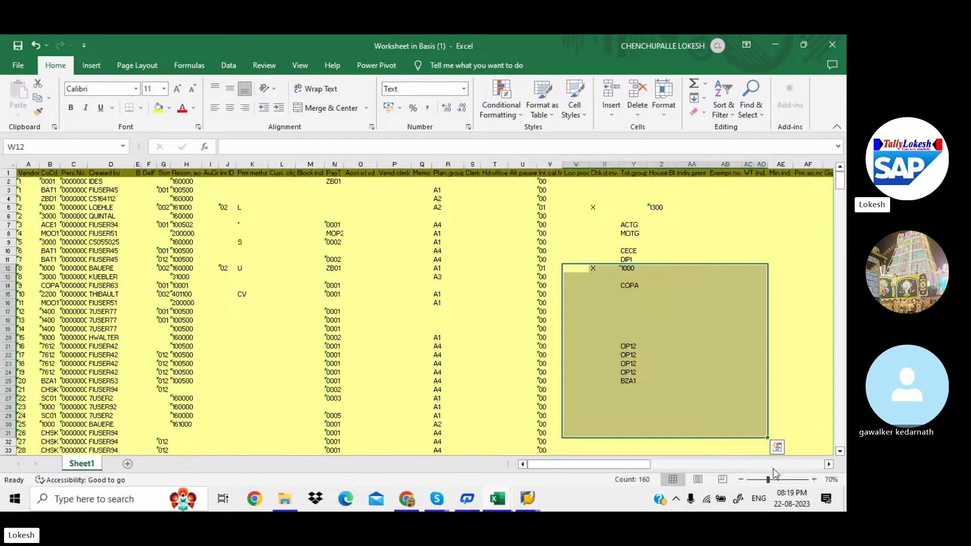
pyautogui.click(804, 381)
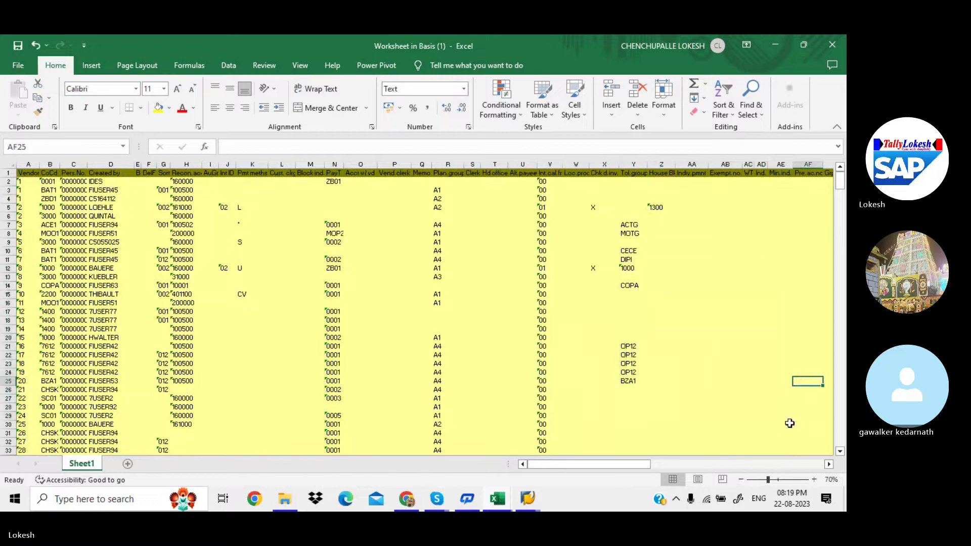
pyautogui.click(776, 478)
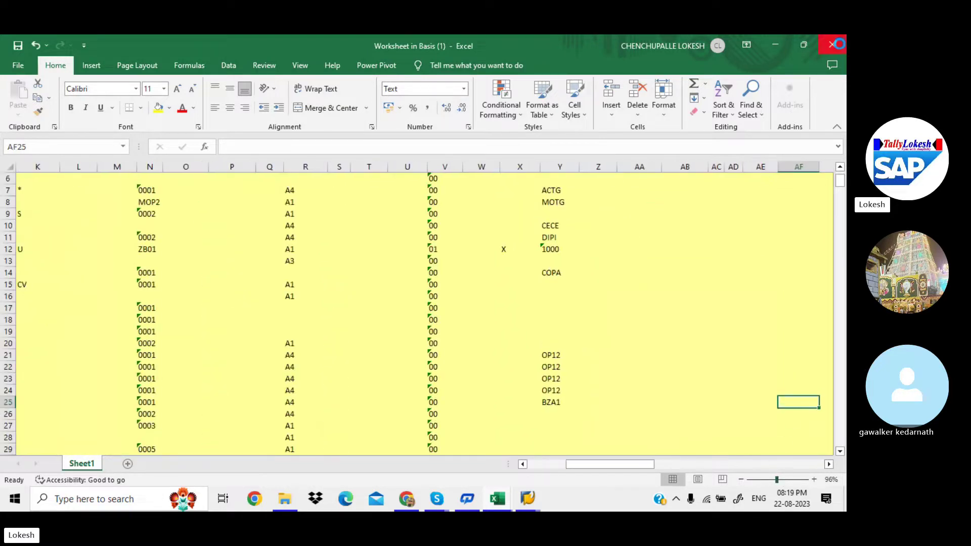
# Close the exported worksheet and leave the LFB1 list for the SAP Easy Access screen with /n
pyautogui.click(838, 45)
pyautogui.click(552, 467)
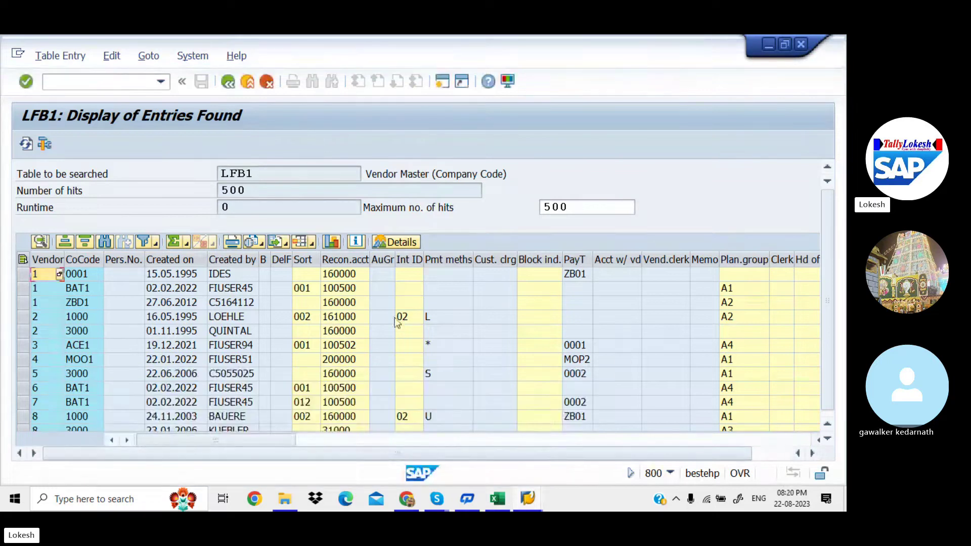
pyautogui.click(119, 82)
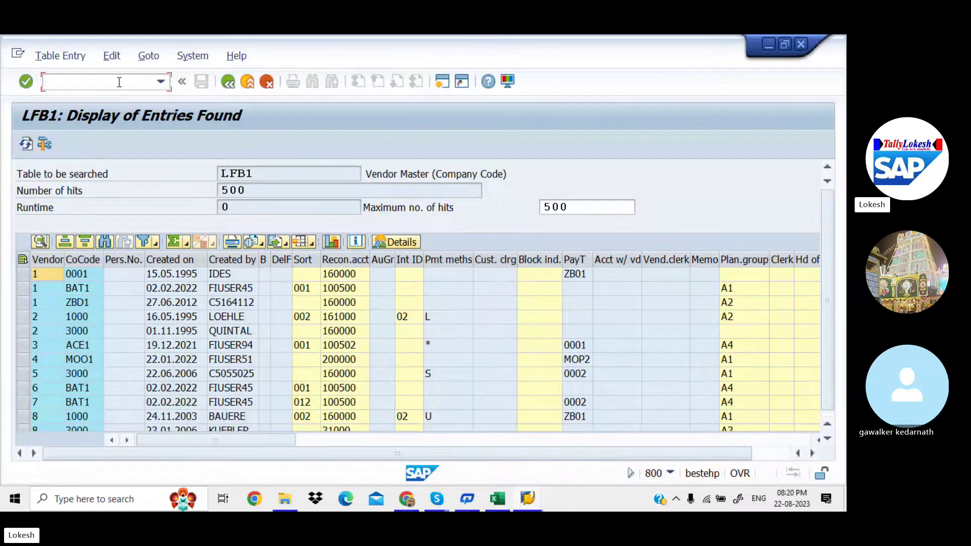
pyautogui.write('/n')
pyautogui.press('Return')
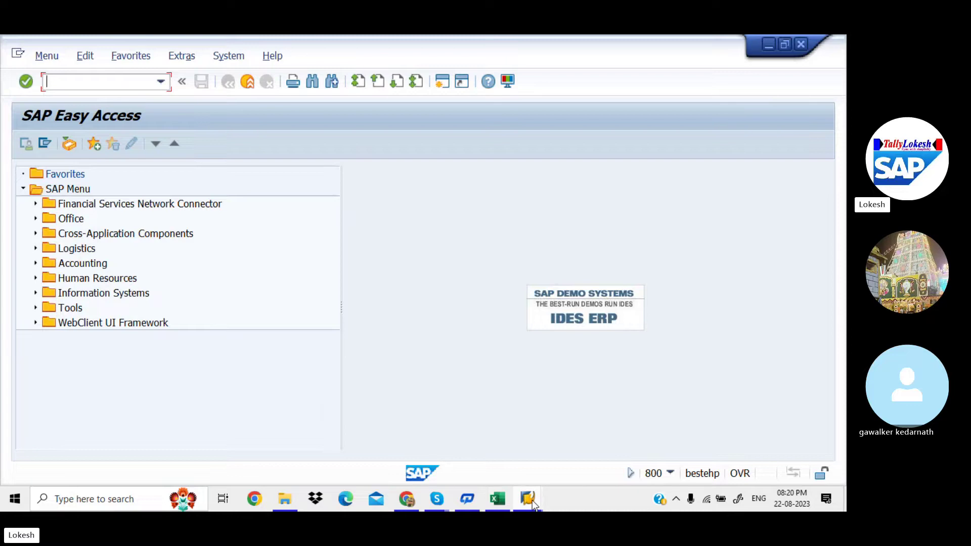
# Review the master data types and table codes on the TABLES sheet of the With Holding Tax workbook, and switch to the Skype call
pyautogui.moveTo(502, 500)
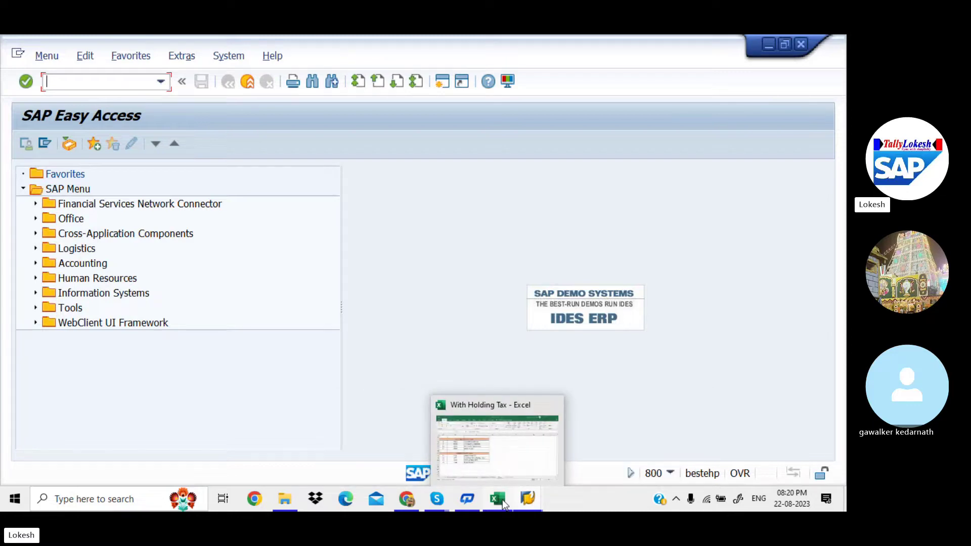
pyautogui.click(512, 459)
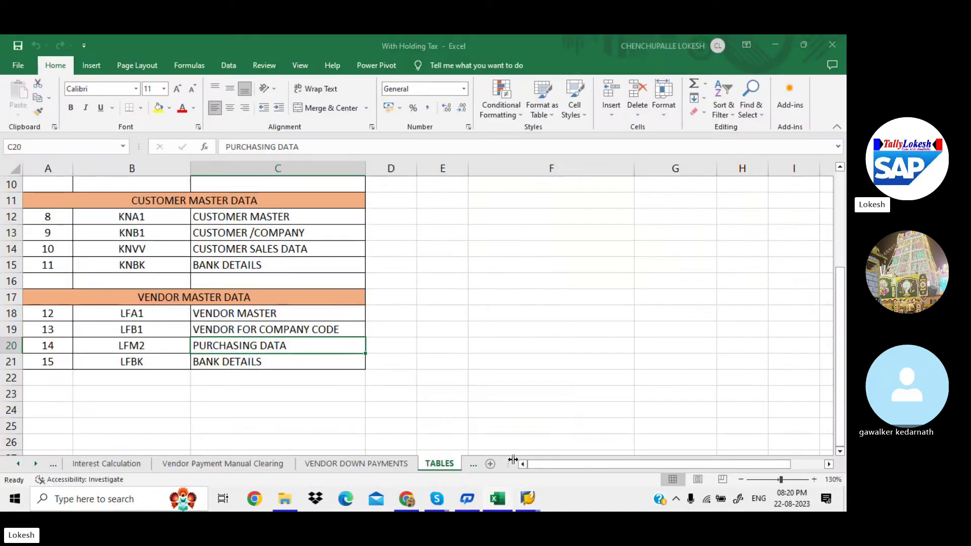
pyautogui.click(835, 352)
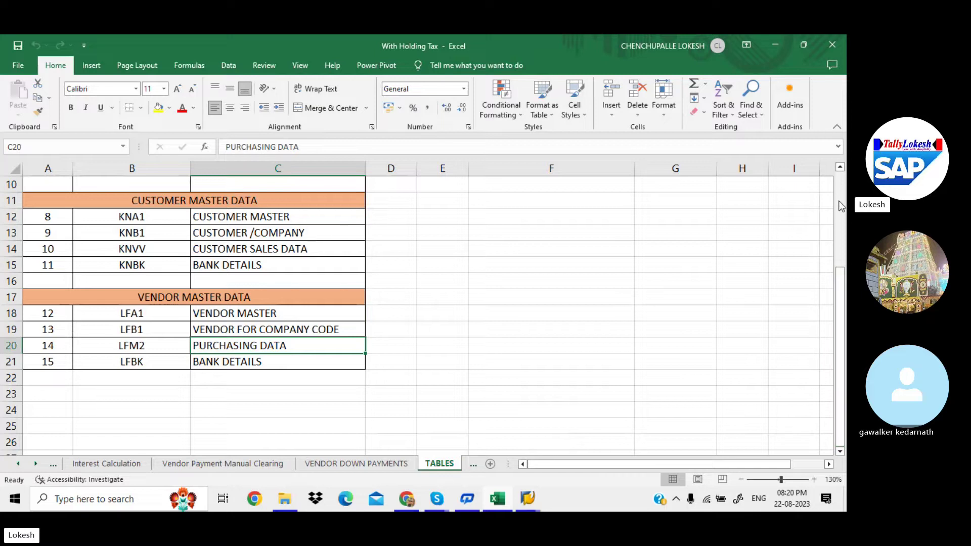
pyautogui.scroll(3, 840, 206)
pyautogui.click(541, 316)
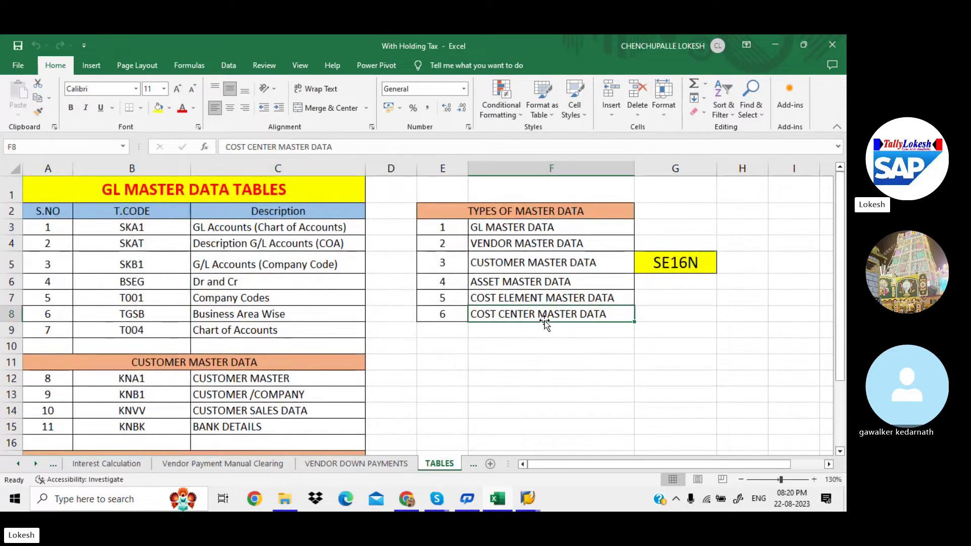
pyautogui.click(555, 231)
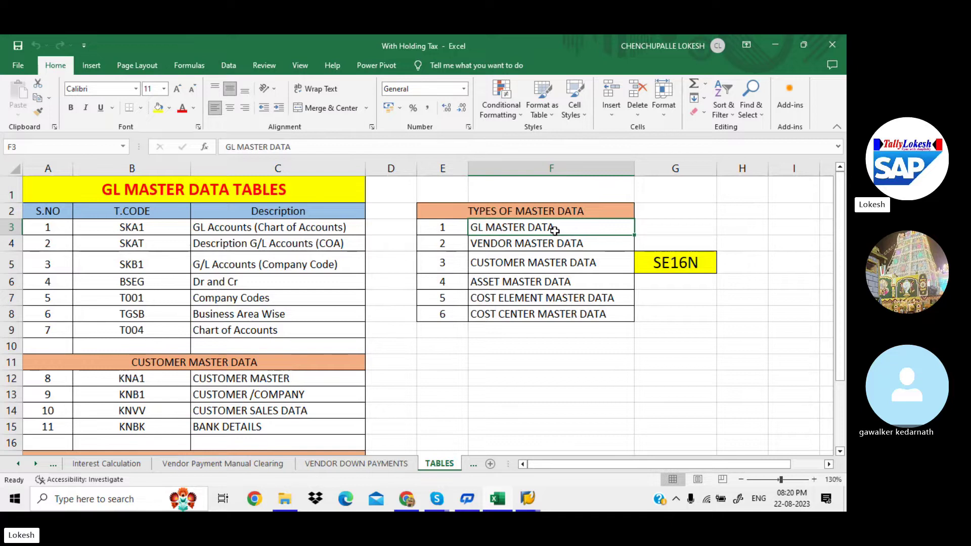
pyautogui.moveTo(842, 270); pyautogui.dragTo(780, 238)
pyautogui.click(431, 392)
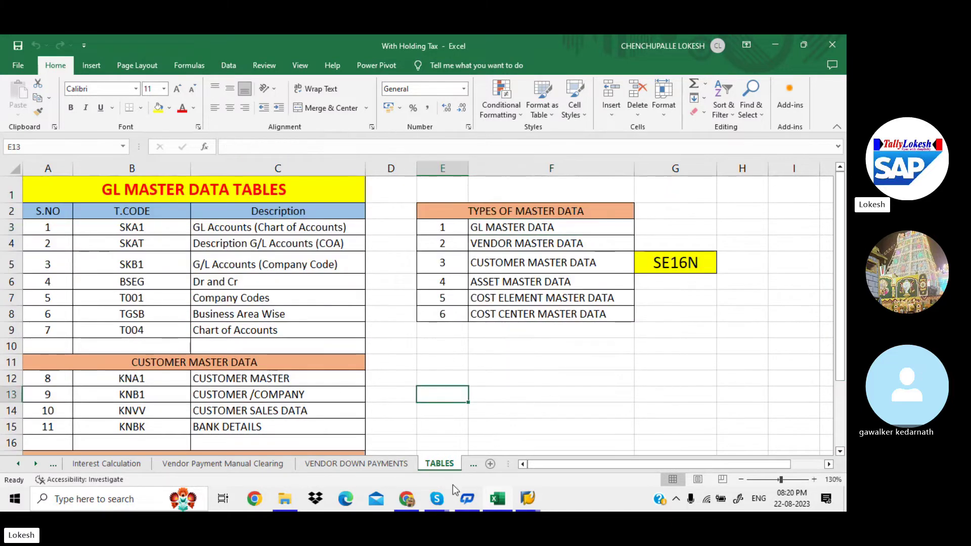
pyautogui.moveTo(437, 496)
pyautogui.click(436, 459)
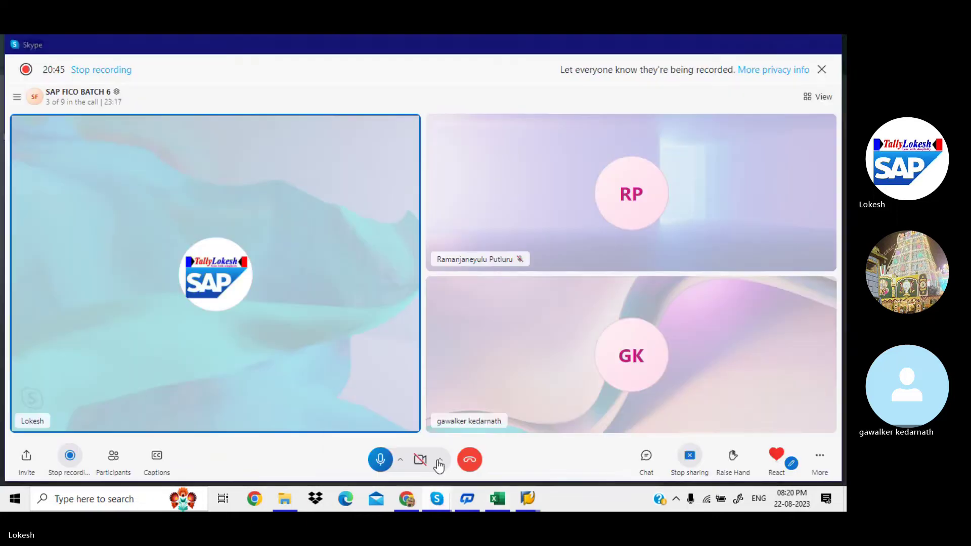